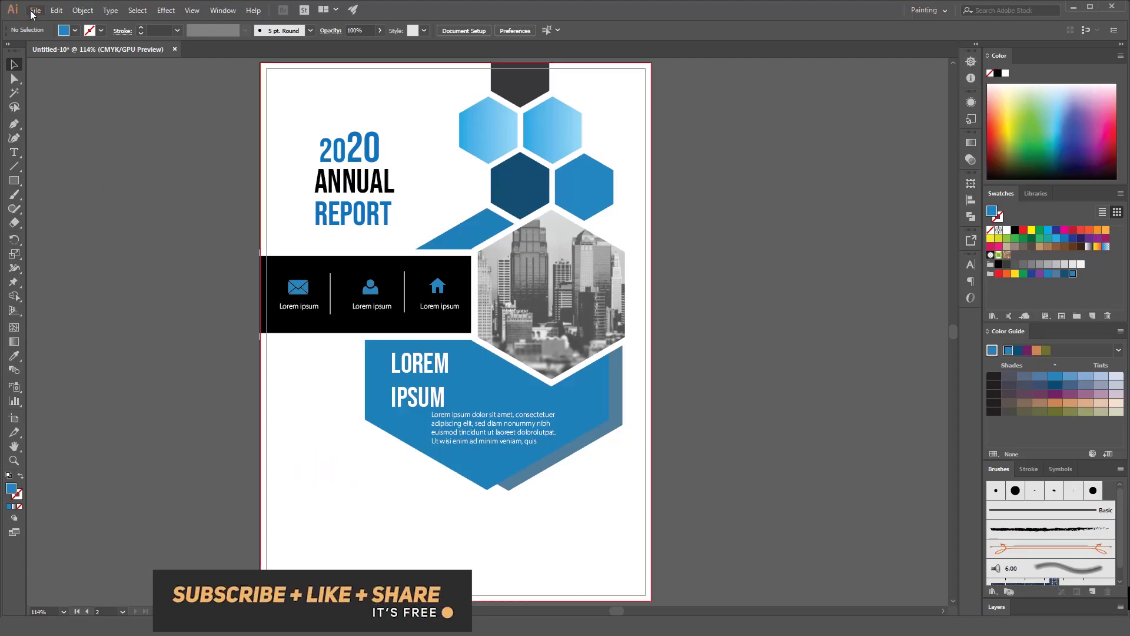
Start a new Illustrator document from the File menu
{"action": "left_click", "coordinate": [35, 10]}
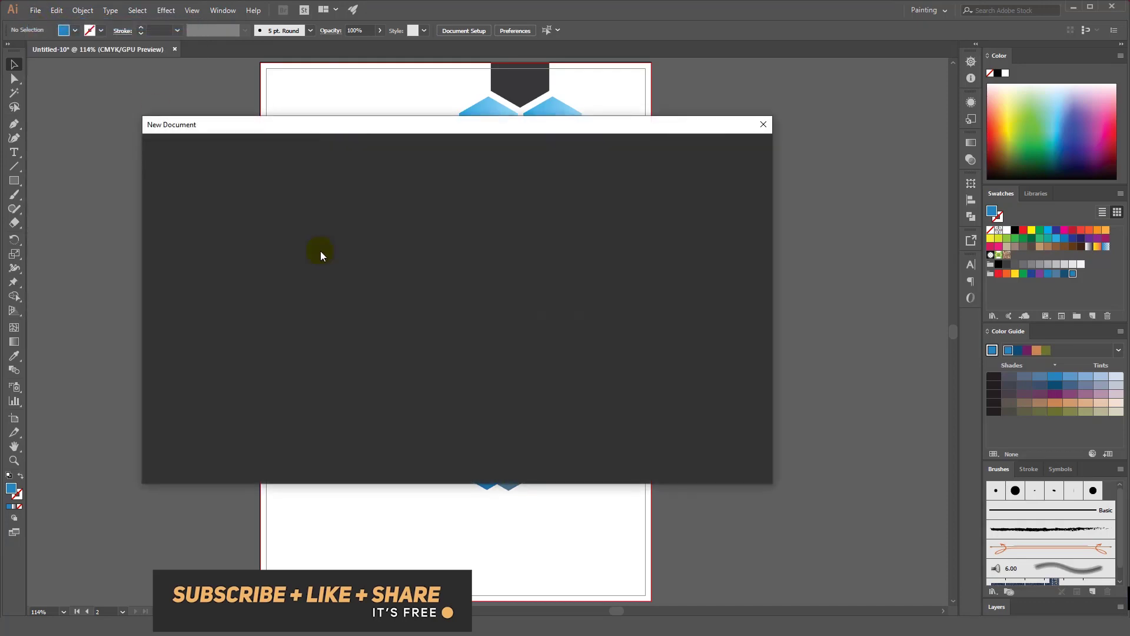
Confirm a 7.847 × 10.903 in page with 0.125 in bleed on every side and create it
{"action": "left_click", "coordinate": [636, 234]}
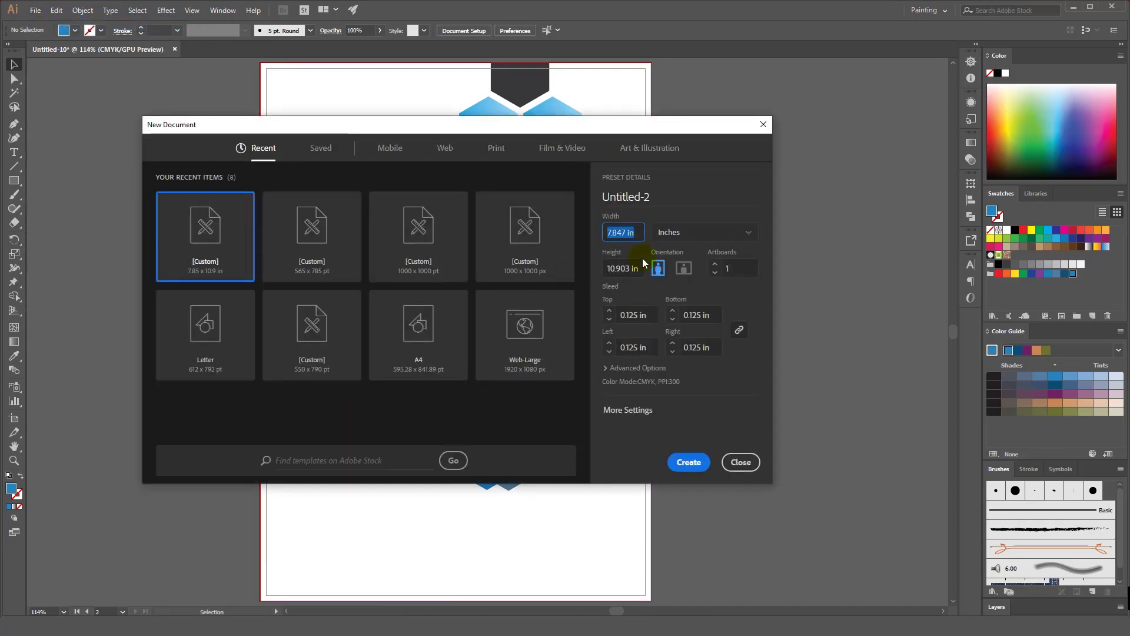
{"action": "left_click", "coordinate": [651, 316]}
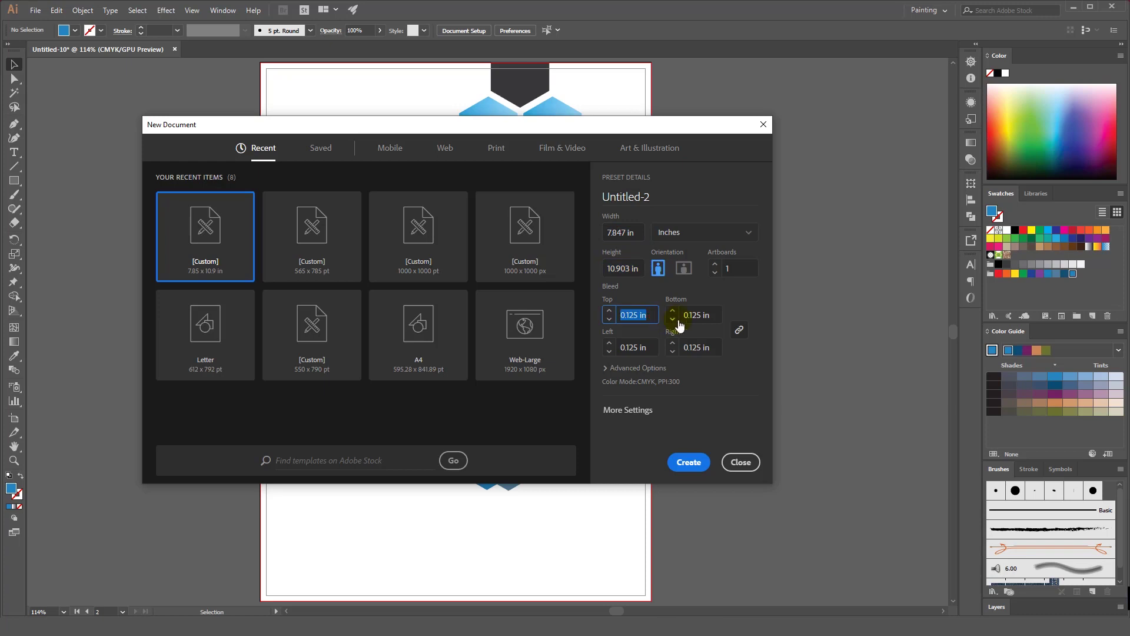
{"action": "left_click", "coordinate": [713, 315]}
{"action": "left_click", "coordinate": [715, 347]}
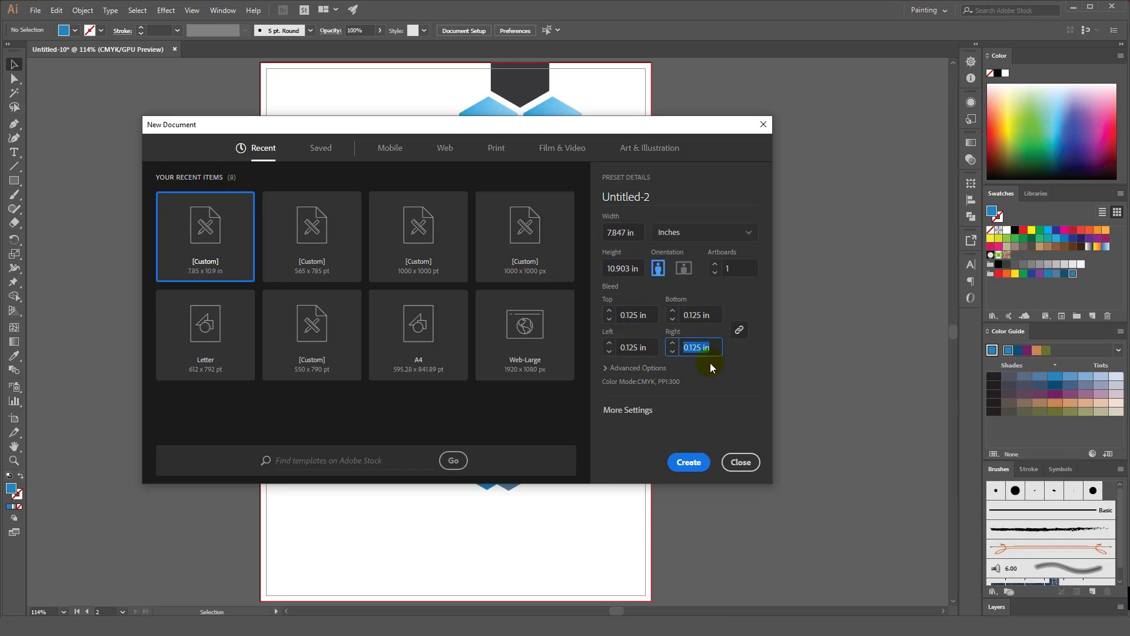
{"action": "left_click", "coordinate": [655, 351]}
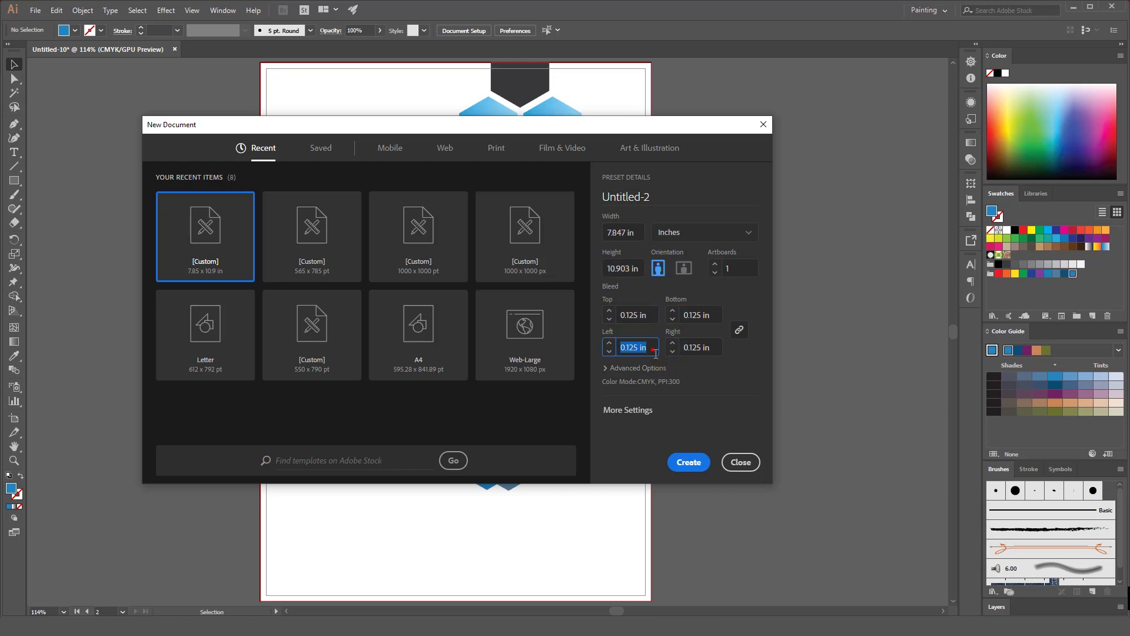
{"action": "left_click", "coordinate": [694, 462]}
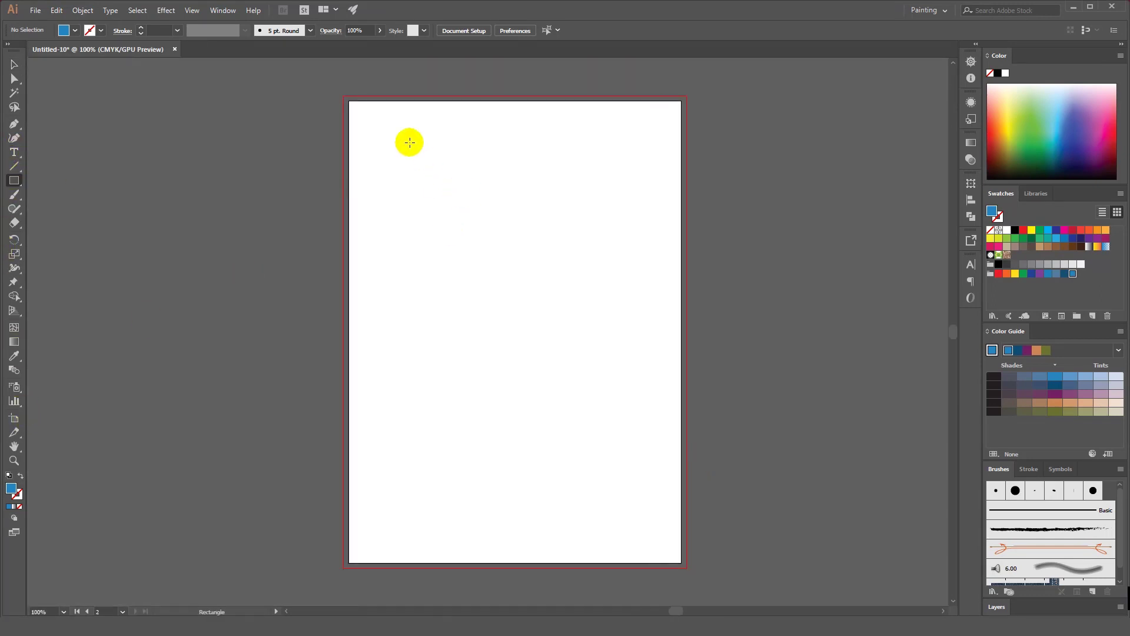
Draw a rectangle over the page and bleed and give it a vertical 90° linear gradient
{"action": "left_click_drag", "start_coordinate": [341, 94], "coordinate": [687, 568]}
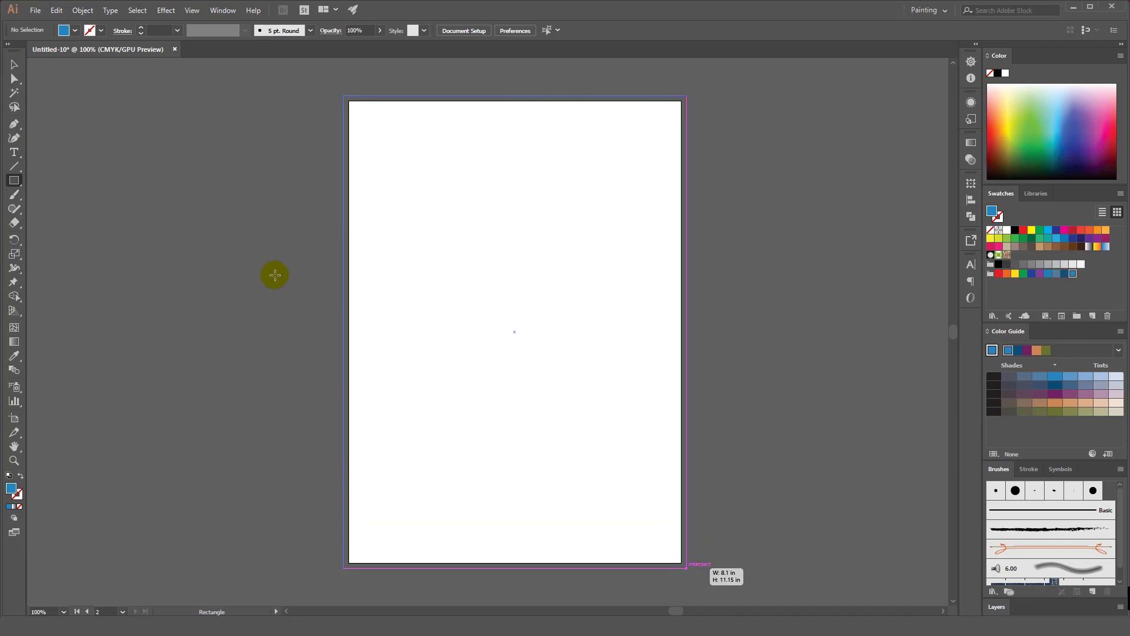
{"action": "left_click", "coordinate": [12, 65]}
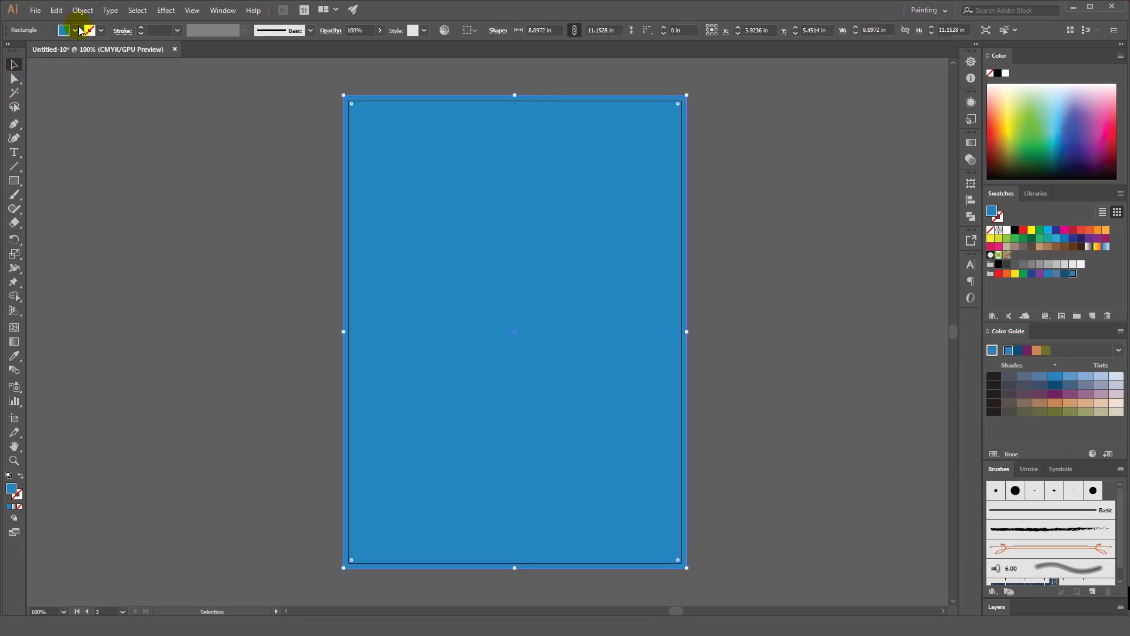
{"action": "left_click", "coordinate": [1079, 265]}
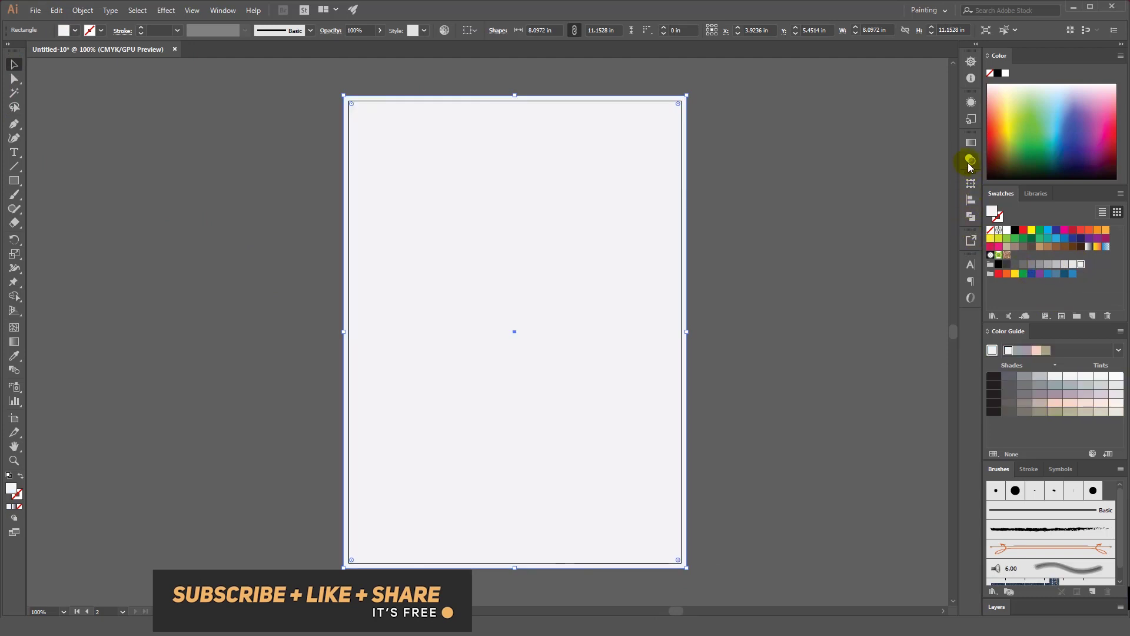
{"action": "left_click", "coordinate": [970, 144]}
{"action": "left_click", "coordinate": [834, 158]}
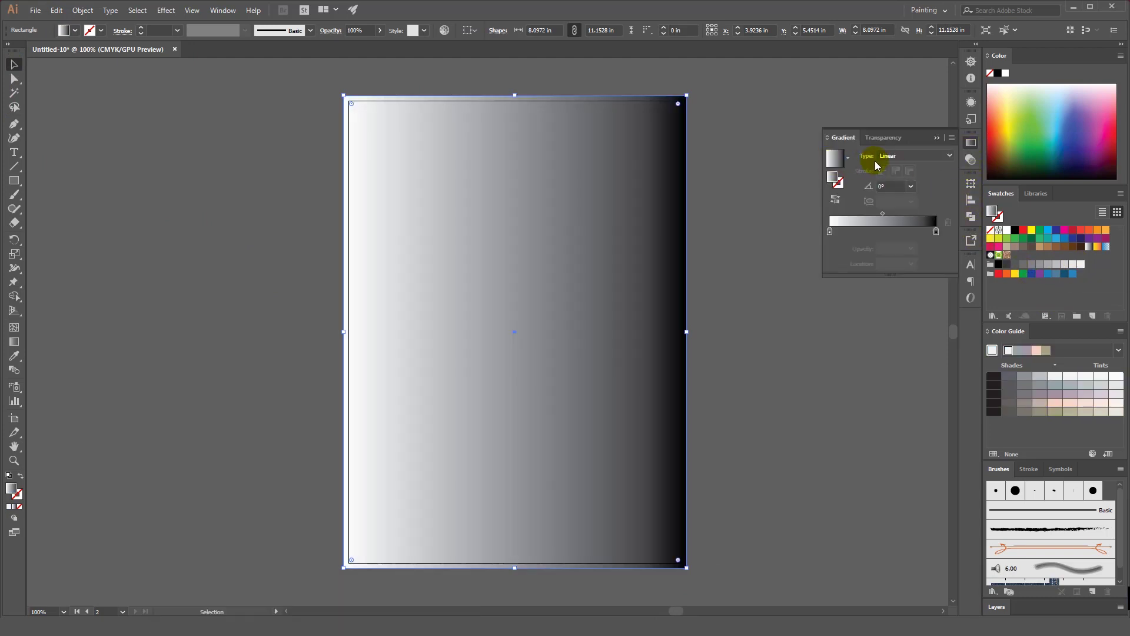
{"action": "left_click", "coordinate": [910, 187]}
{"action": "left_click", "coordinate": [921, 250]}
Recolour the gradient ends with light grey and white swatches
{"action": "left_click", "coordinate": [937, 232]}
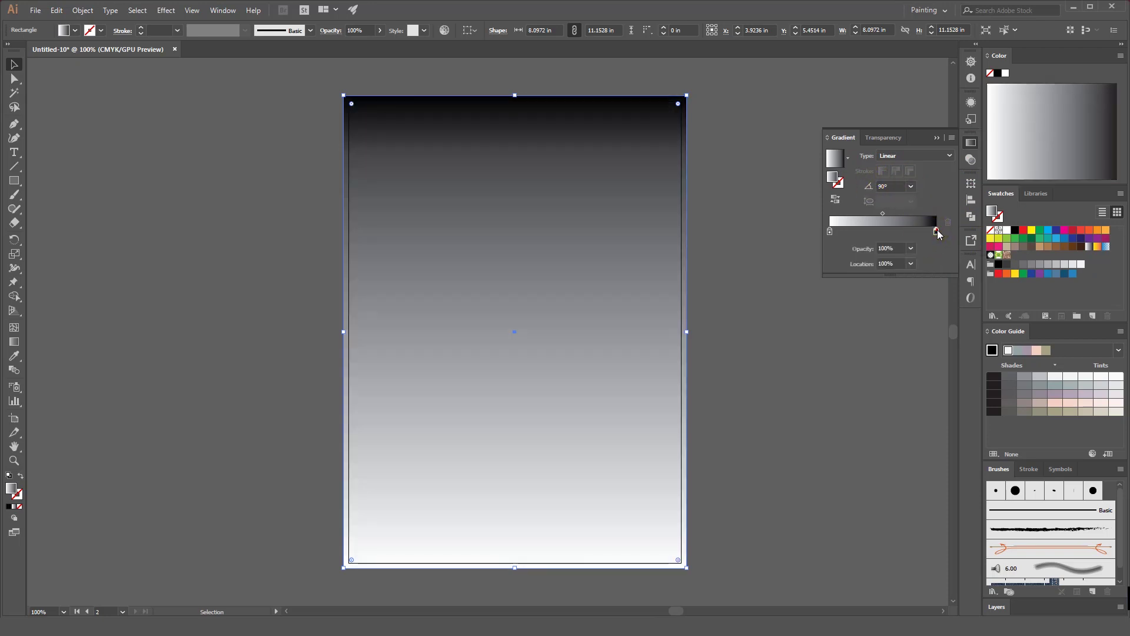
{"action": "mouse_move", "coordinate": [1079, 267]}
{"action": "left_mouse_down"}
{"action": "mouse_move", "coordinate": [923, 243]}
{"action": "mouse_move", "coordinate": [936, 235]}
{"action": "left_mouse_up"}
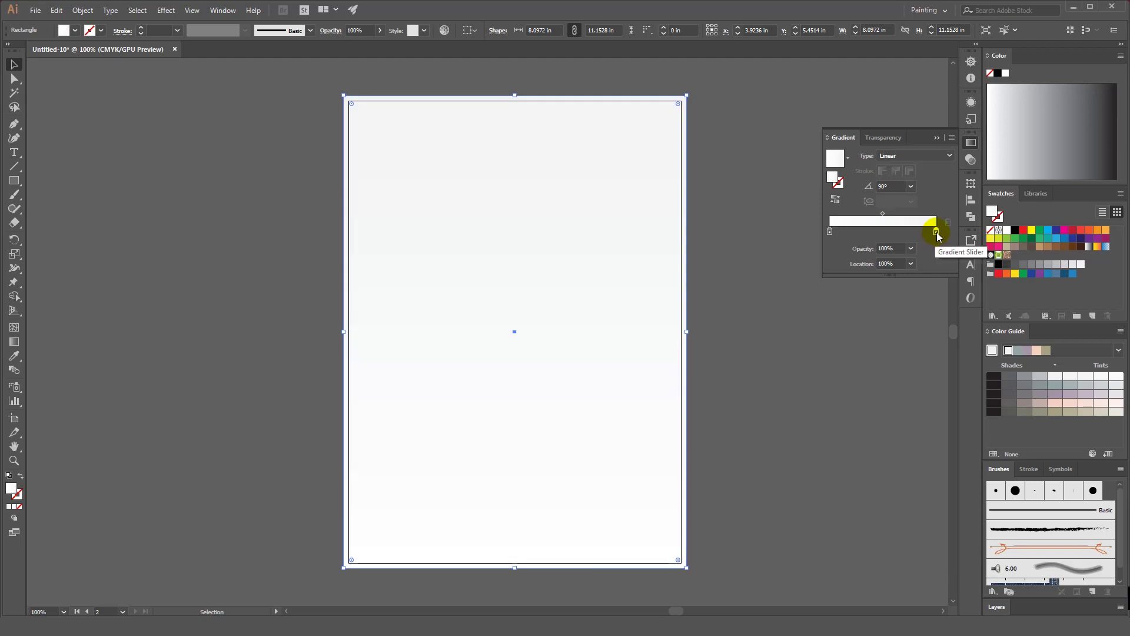
{"action": "left_click_drag", "start_coordinate": [1056, 263], "coordinate": [936, 236]}
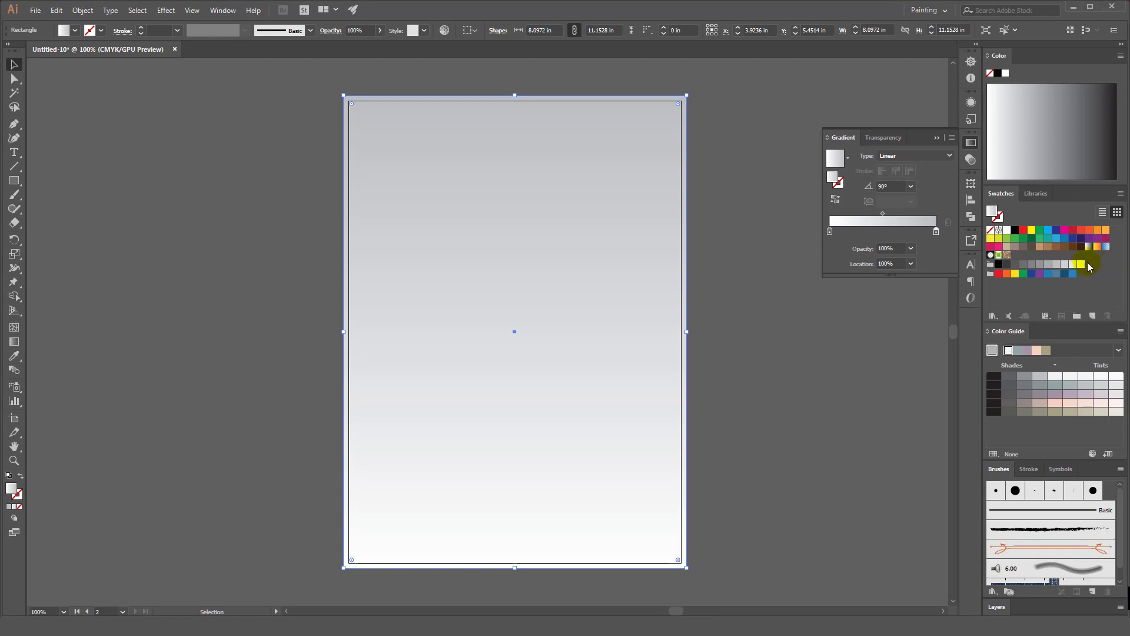
{"action": "mouse_move", "coordinate": [1083, 267]}
{"action": "left_mouse_down"}
{"action": "mouse_move", "coordinate": [830, 232]}
{"action": "mouse_move", "coordinate": [936, 232]}
{"action": "left_mouse_up"}
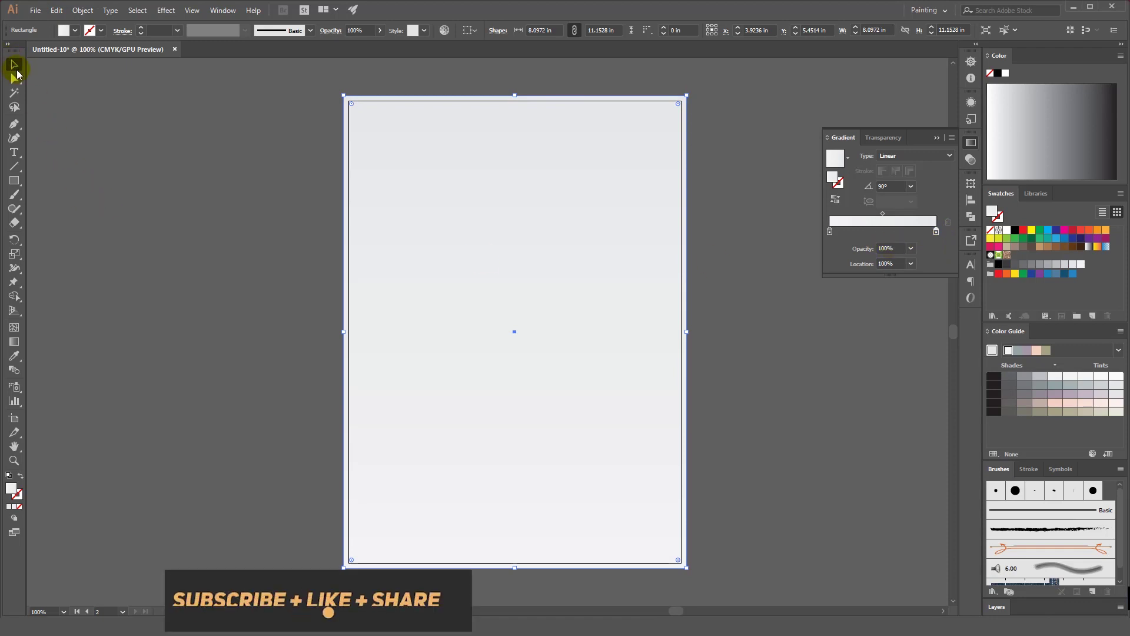
Lock the gradient background rectangle in place
{"action": "left_click", "coordinate": [48, 106]}
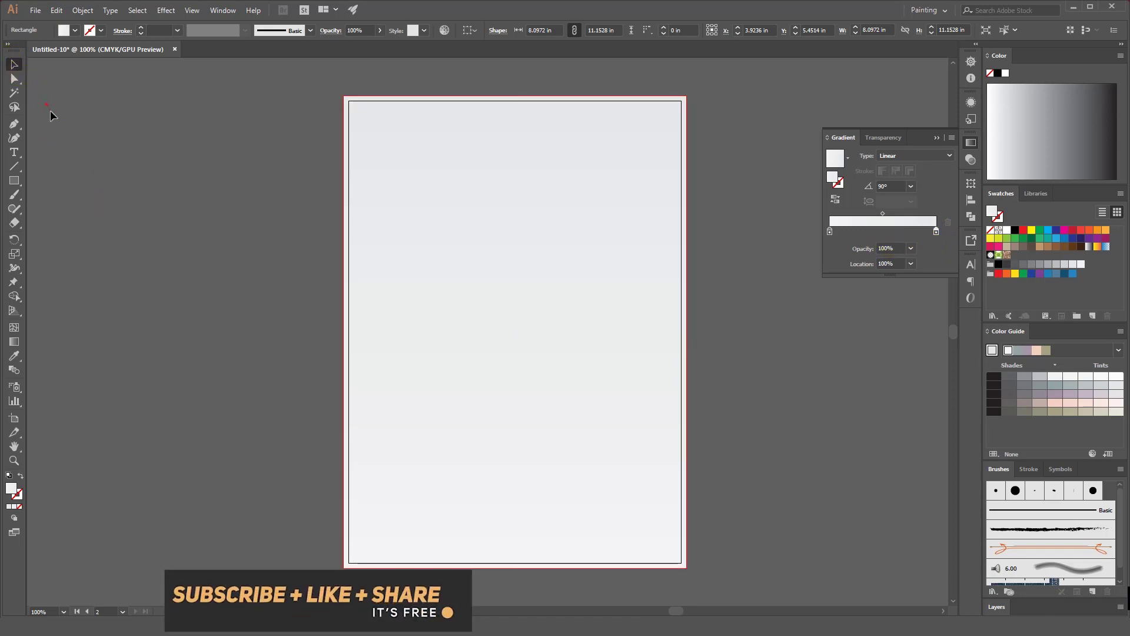
{"action": "left_click", "coordinate": [971, 142]}
{"action": "left_click", "coordinate": [414, 232]}
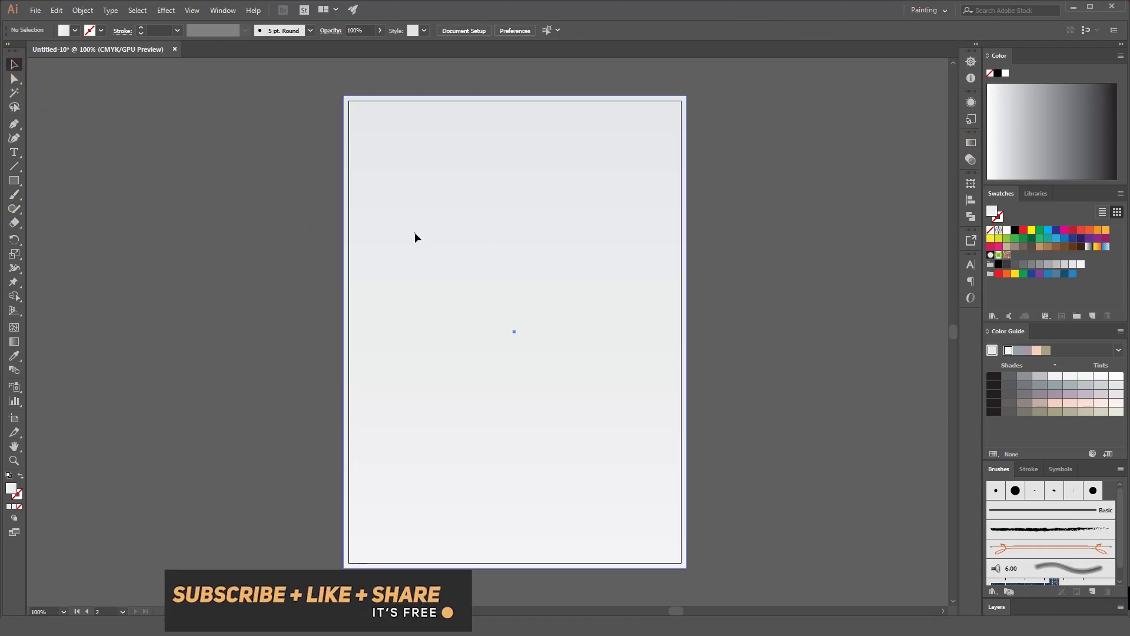
{"action": "left_click", "coordinate": [81, 10]}
{"action": "mouse_move", "coordinate": [95, 79]}
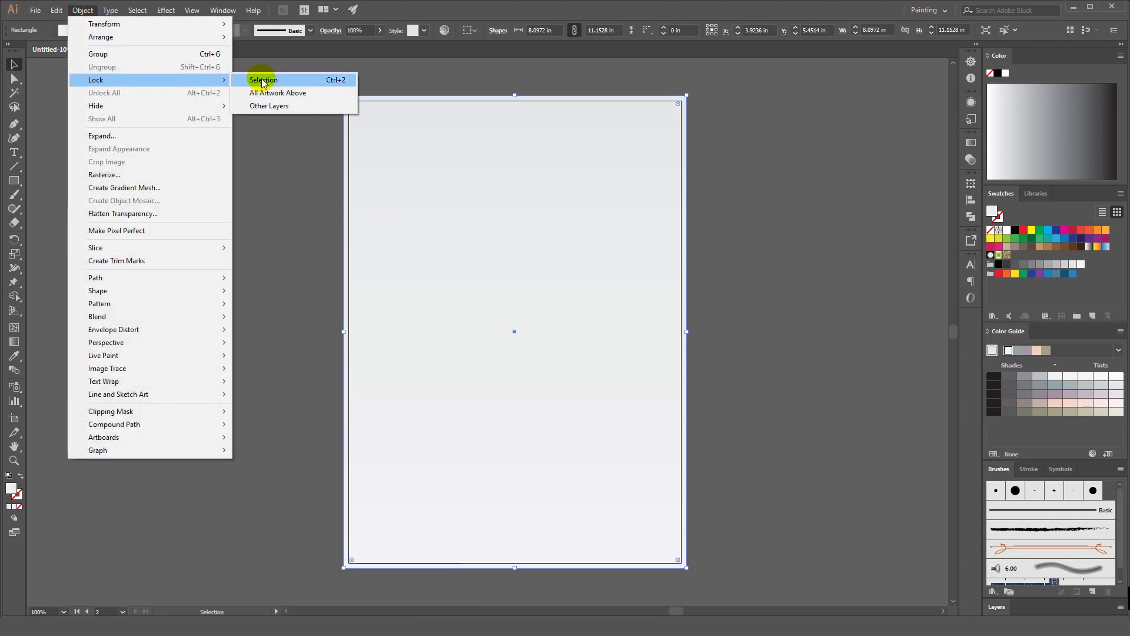
{"action": "left_click", "coordinate": [262, 81]}
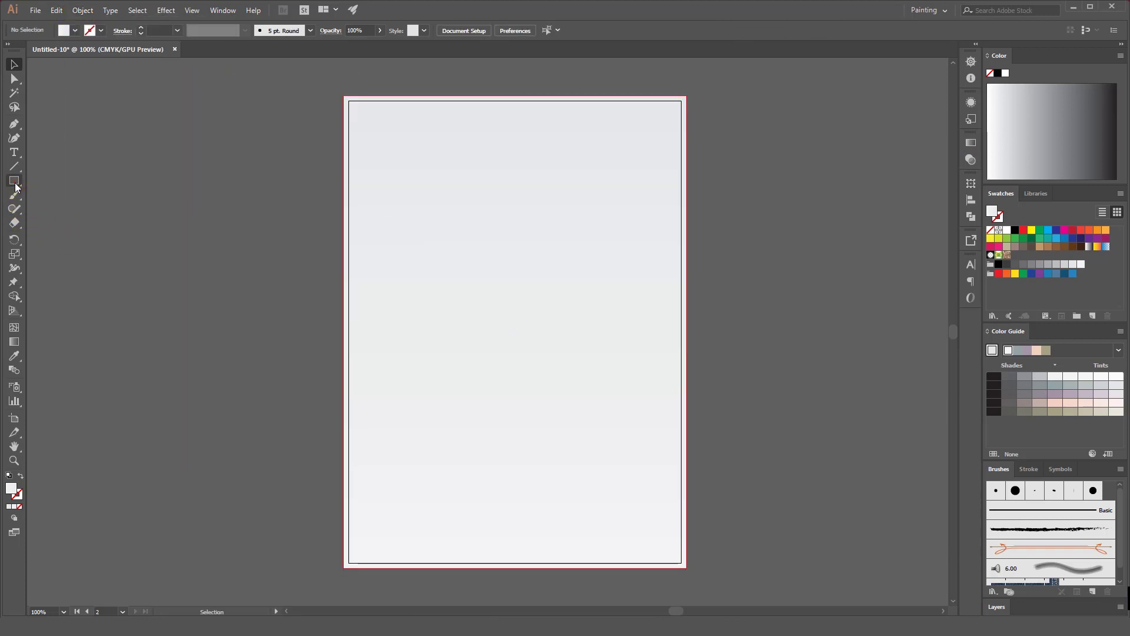
Create a six-sided polygon near the page's upper left
{"action": "left_click", "coordinate": [537, 274]}
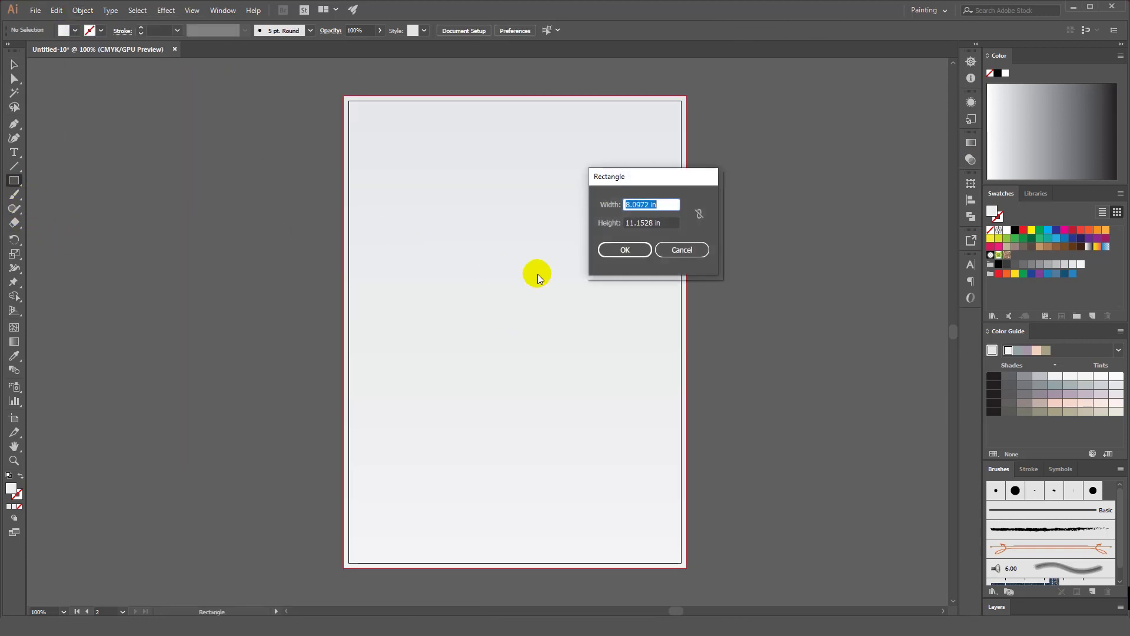
{"action": "left_click", "coordinate": [676, 252]}
{"action": "left_click_drag", "start_coordinate": [16, 184], "coordinate": [47, 226]}
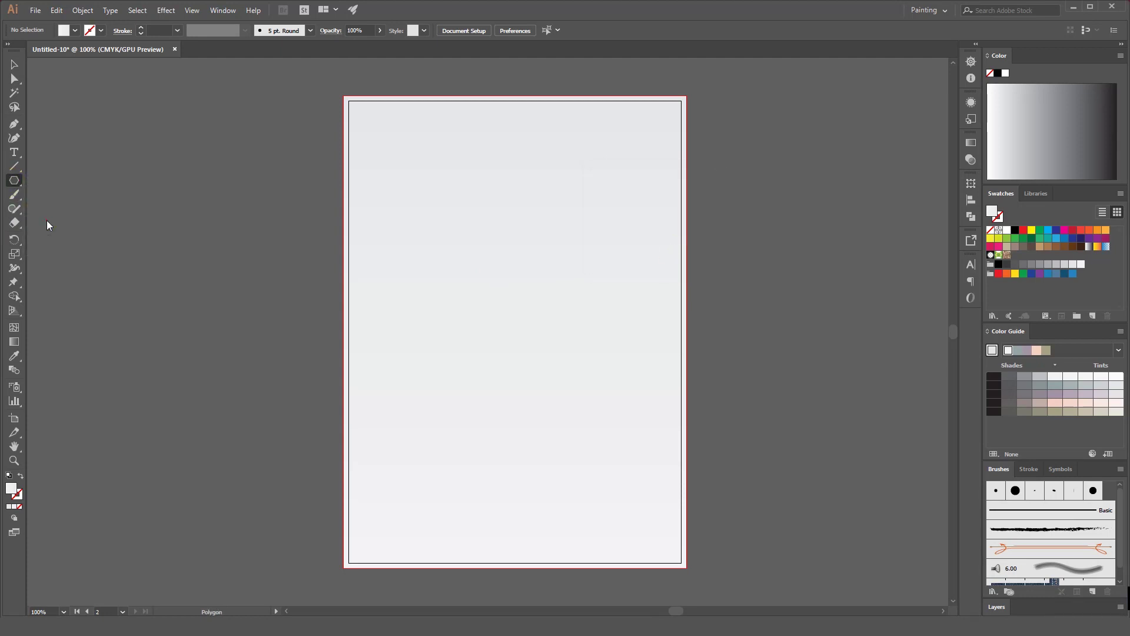
{"action": "left_click", "coordinate": [437, 209]}
{"action": "double_click", "coordinate": [262, 167]}
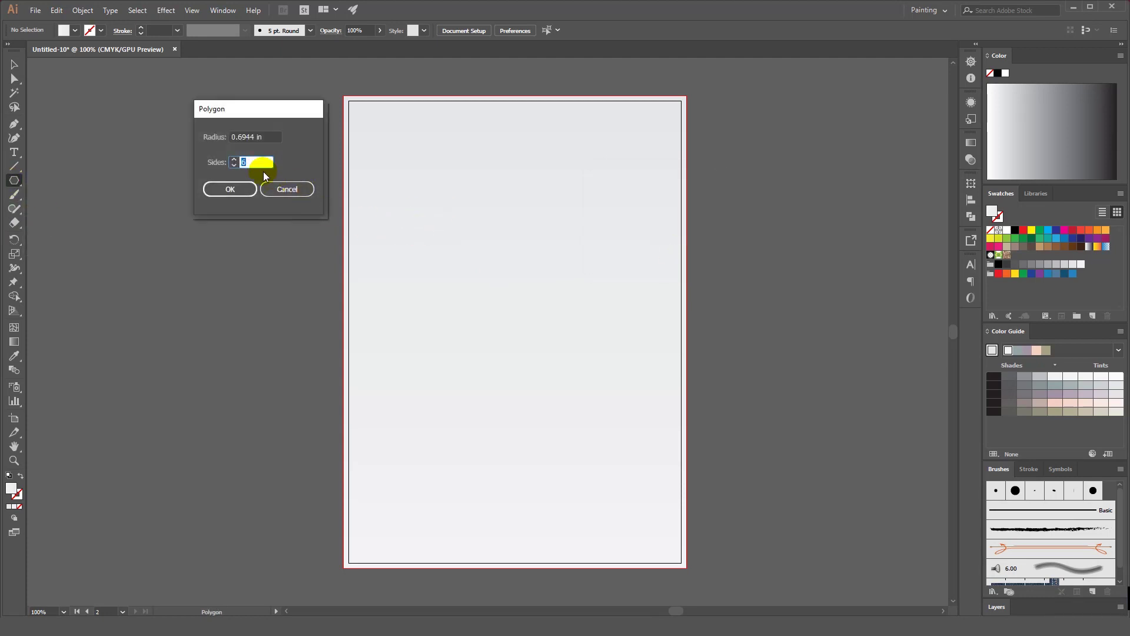
{"action": "left_click", "coordinate": [238, 191]}
{"action": "left_click", "coordinate": [14, 64]}
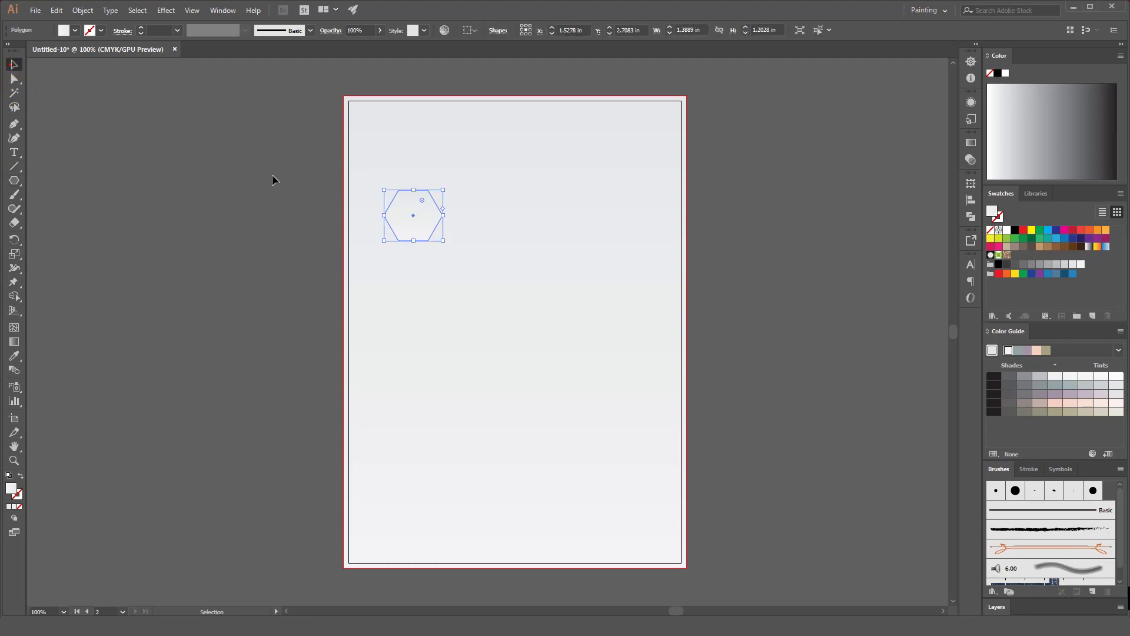
Fill the hexagon blue and rotate it 30° so a point faces up
{"action": "left_click", "coordinate": [1056, 274]}
{"action": "right_click", "coordinate": [432, 217]}
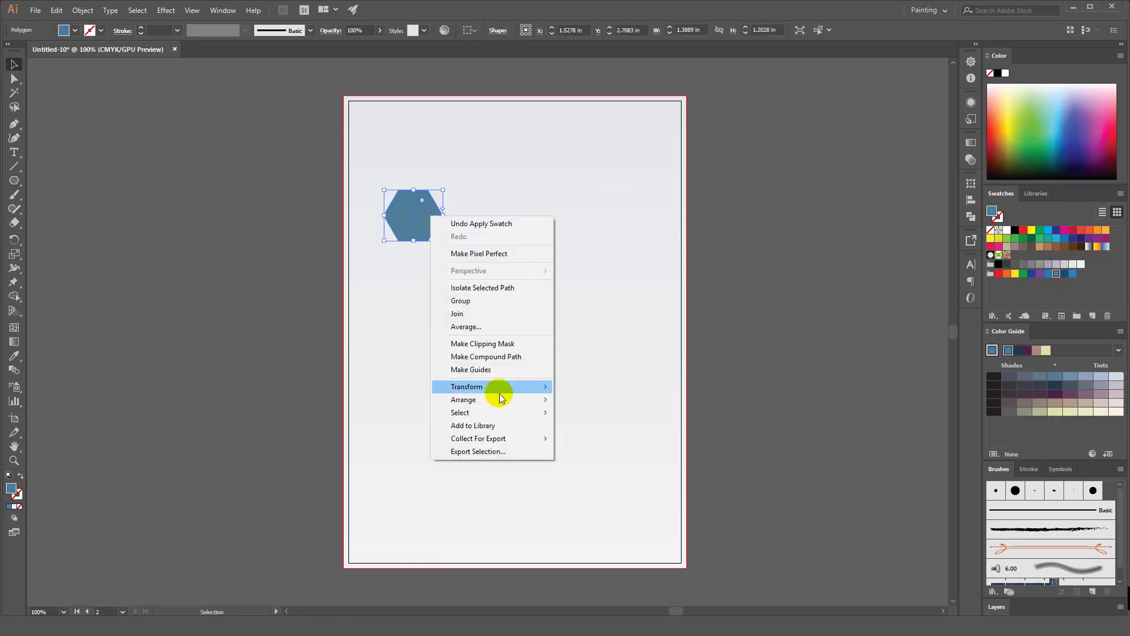
{"action": "mouse_move", "coordinate": [488, 387]}
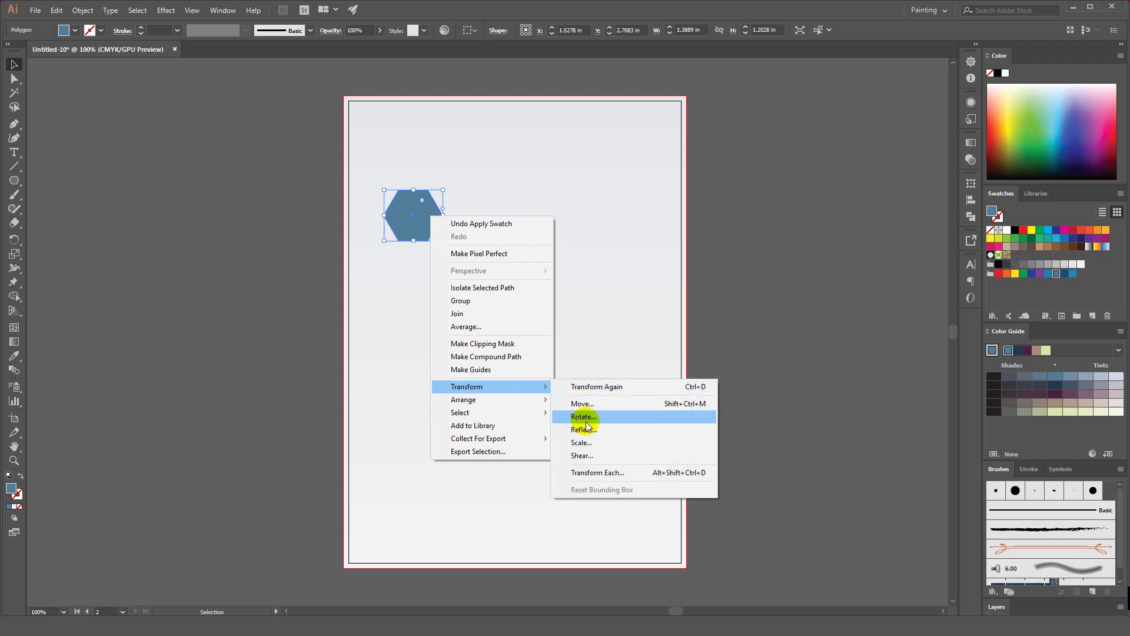
{"action": "left_click", "coordinate": [586, 418]}
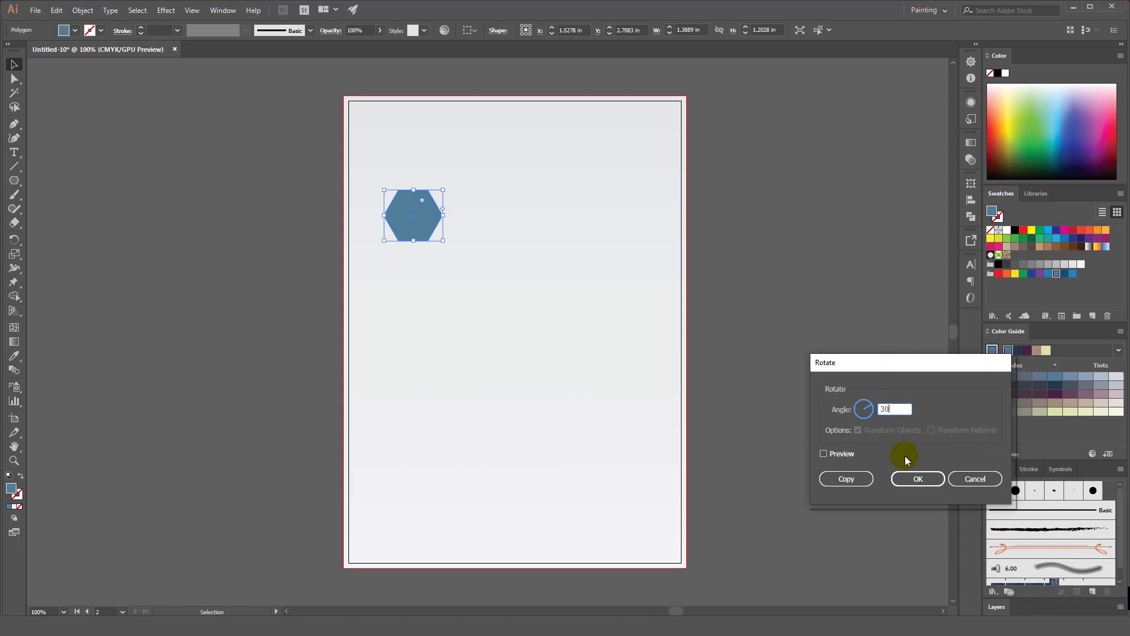
{"action": "left_click", "coordinate": [911, 478]}
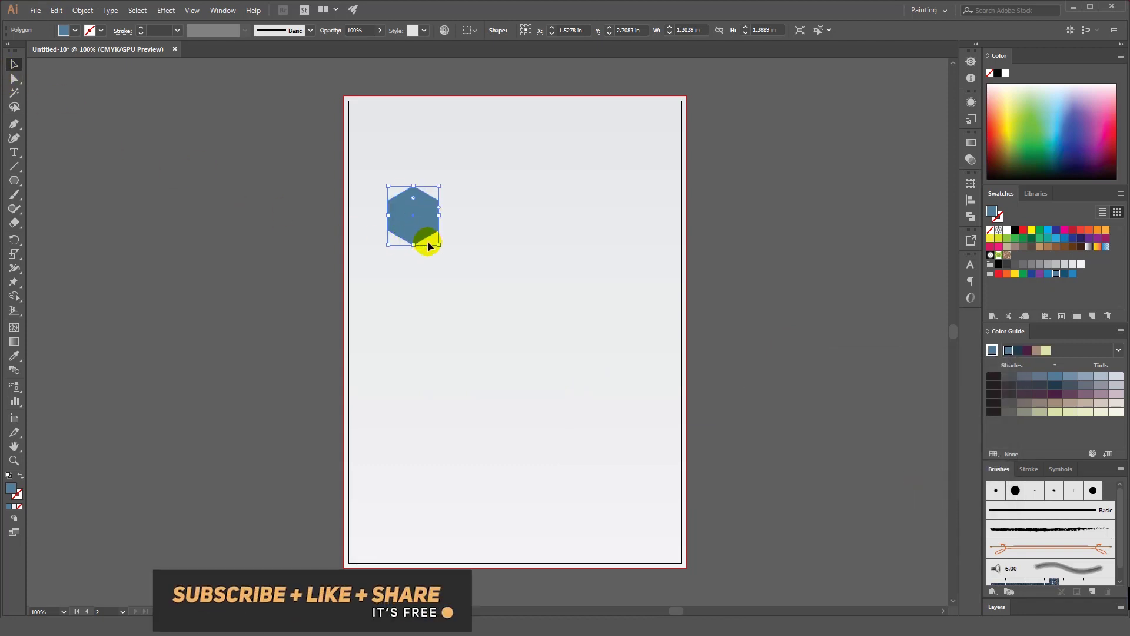
Enlarge the hexagon and move it toward the page centre
{"action": "left_click_drag", "start_coordinate": [438, 247], "coordinate": [556, 383]}
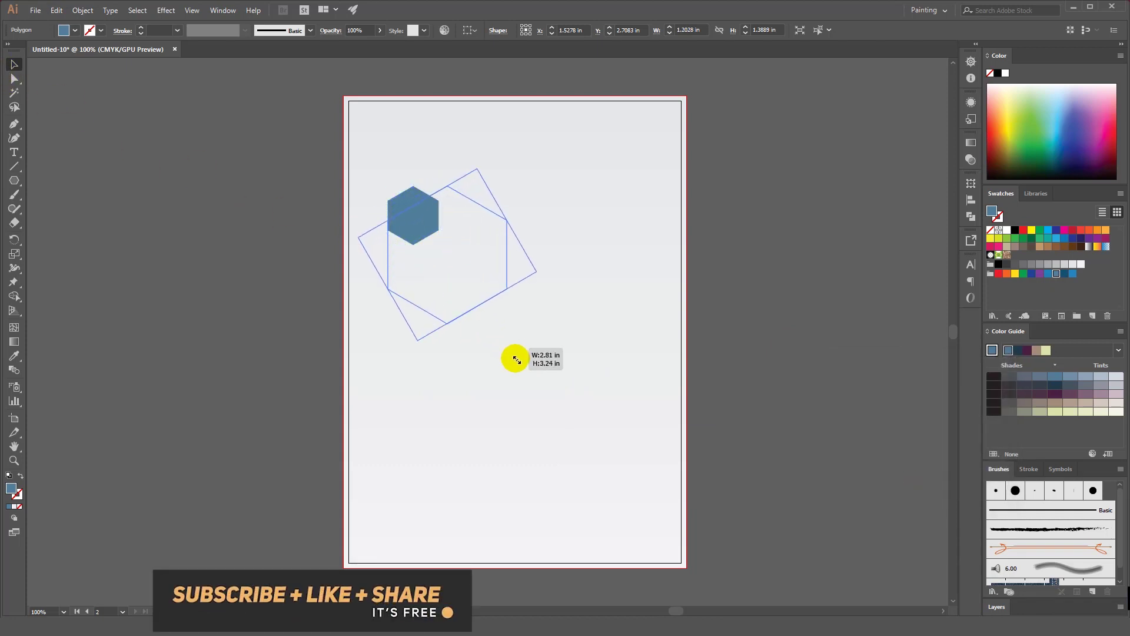
{"action": "mouse_move", "coordinate": [485, 319]}
{"action": "left_mouse_down"}
{"action": "mouse_move", "coordinate": [534, 408]}
{"action": "mouse_move", "coordinate": [553, 397]}
{"action": "mouse_move", "coordinate": [556, 359]}
{"action": "left_mouse_up"}
{"action": "left_click", "coordinate": [576, 443], "text": "shift"}
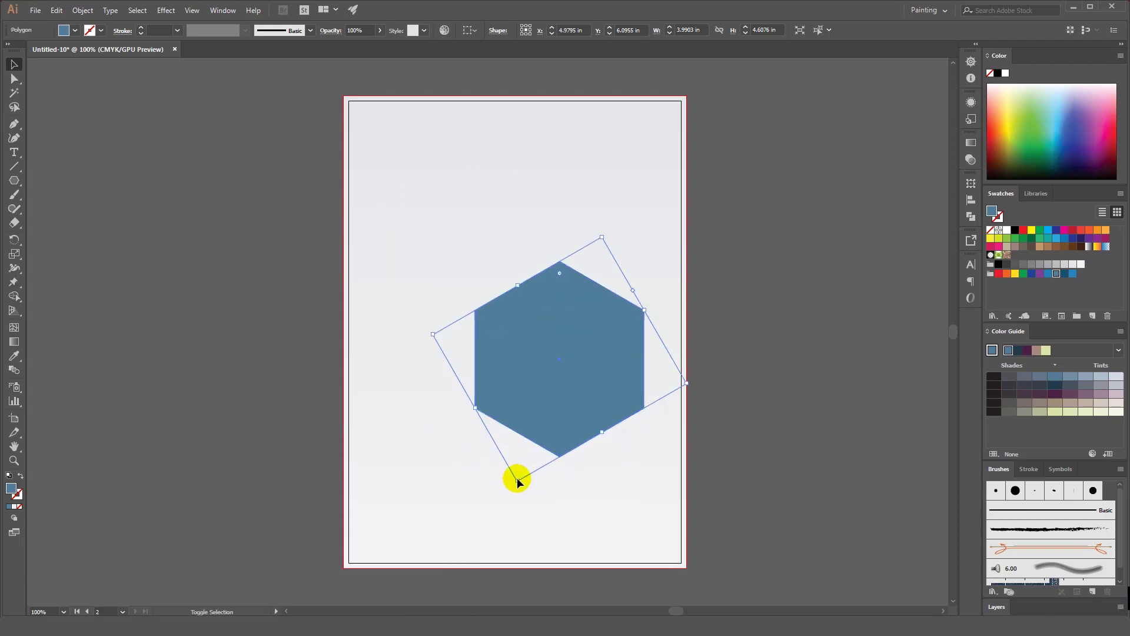
{"action": "left_click_drag", "start_coordinate": [516, 478], "coordinate": [520, 534]}
{"action": "left_click_drag", "start_coordinate": [565, 401], "coordinate": [568, 404]}
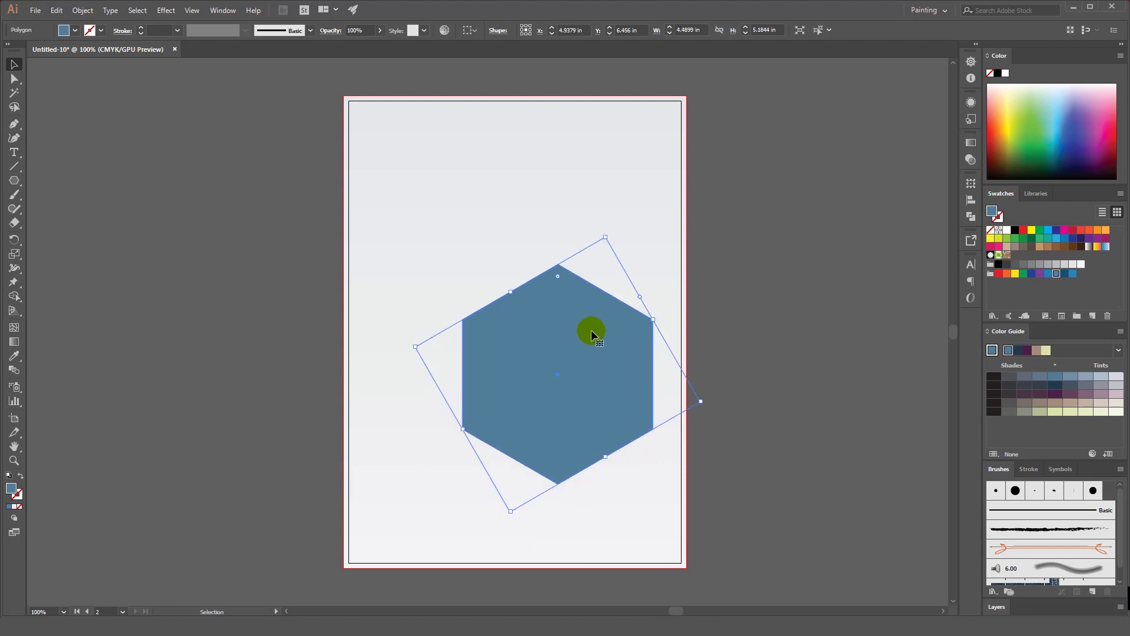
Paste a copy of the hexagon in front, offset down and right
{"action": "left_click", "coordinate": [56, 11]}
{"action": "left_click", "coordinate": [56, 11]}
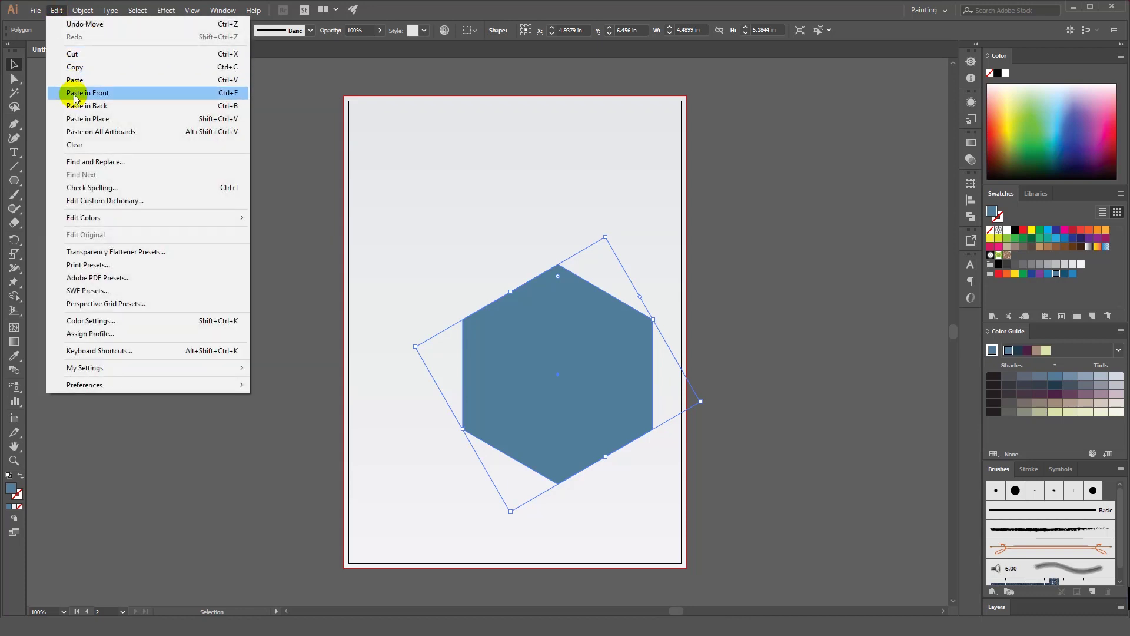
{"action": "left_click", "coordinate": [75, 96]}
{"action": "left_click_drag", "start_coordinate": [478, 355], "coordinate": [535, 392]}
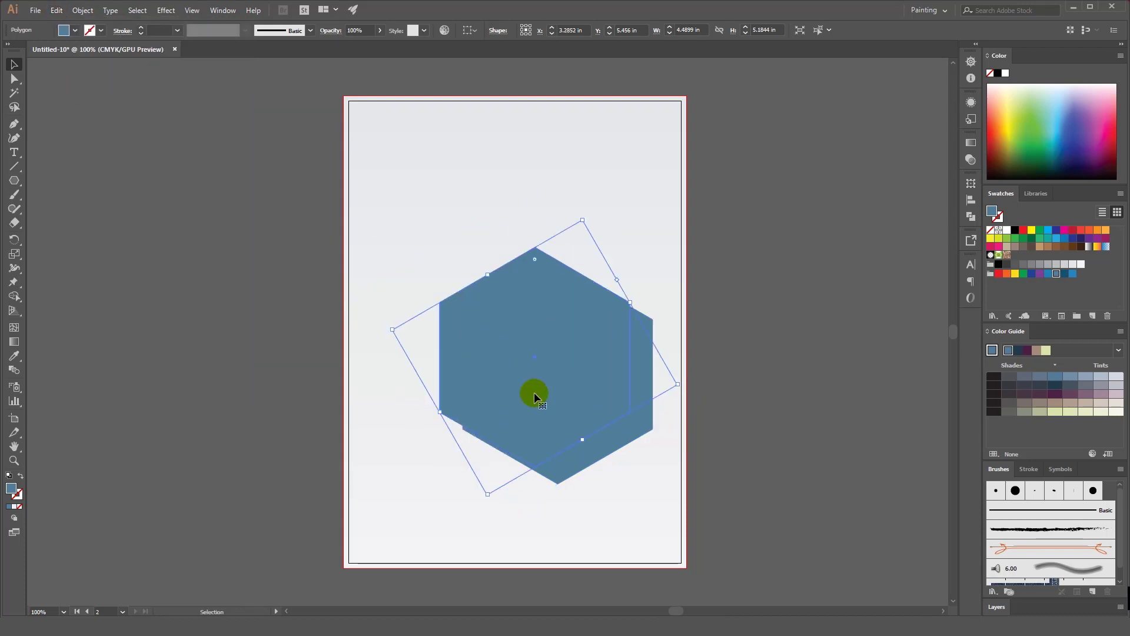
Recolour the front hexagon bright blue, enlarge it, and nudge it slightly up
{"action": "left_click", "coordinate": [1049, 274]}
{"action": "left_click_drag", "start_coordinate": [489, 495], "coordinate": [485, 528]}
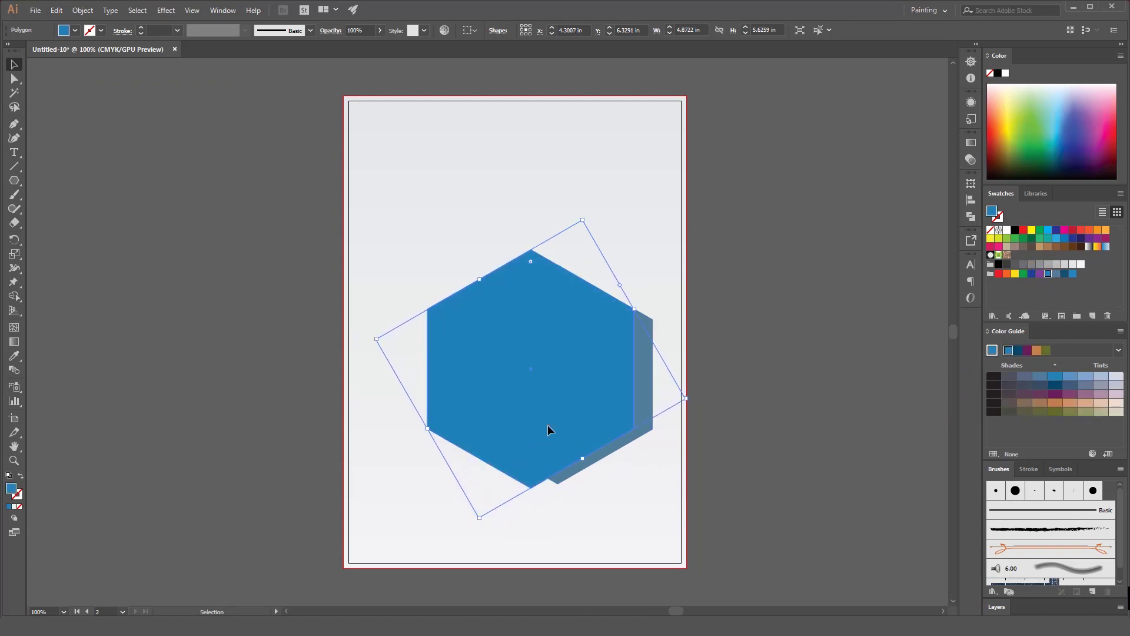
{"action": "left_click", "coordinate": [548, 425]}
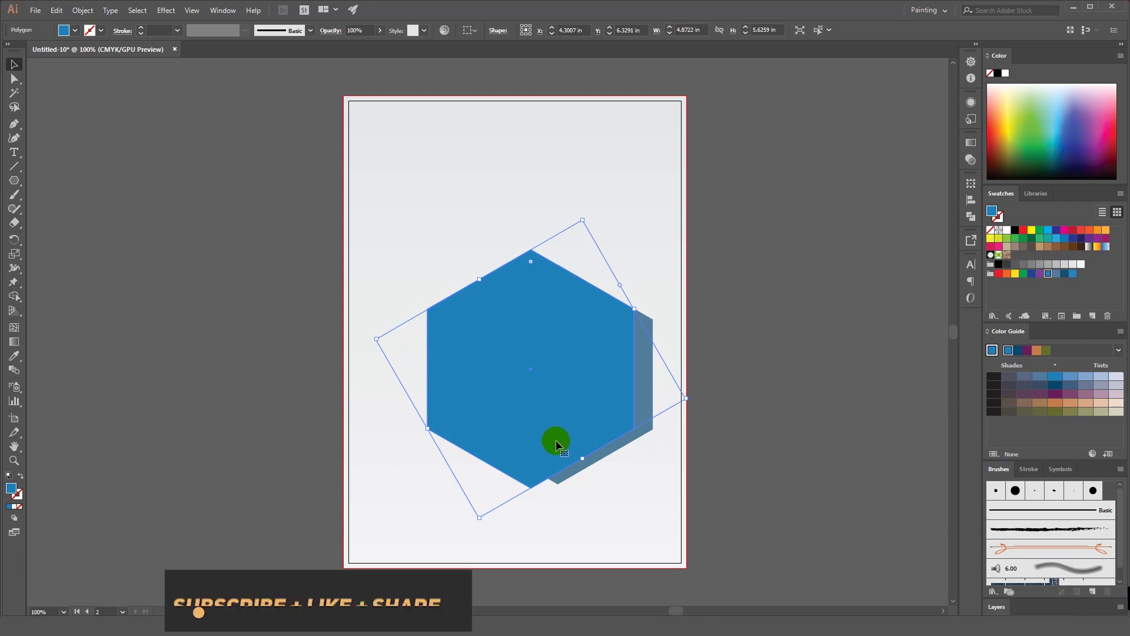
{"action": "left_click_drag", "start_coordinate": [549, 428], "coordinate": [549, 427]}
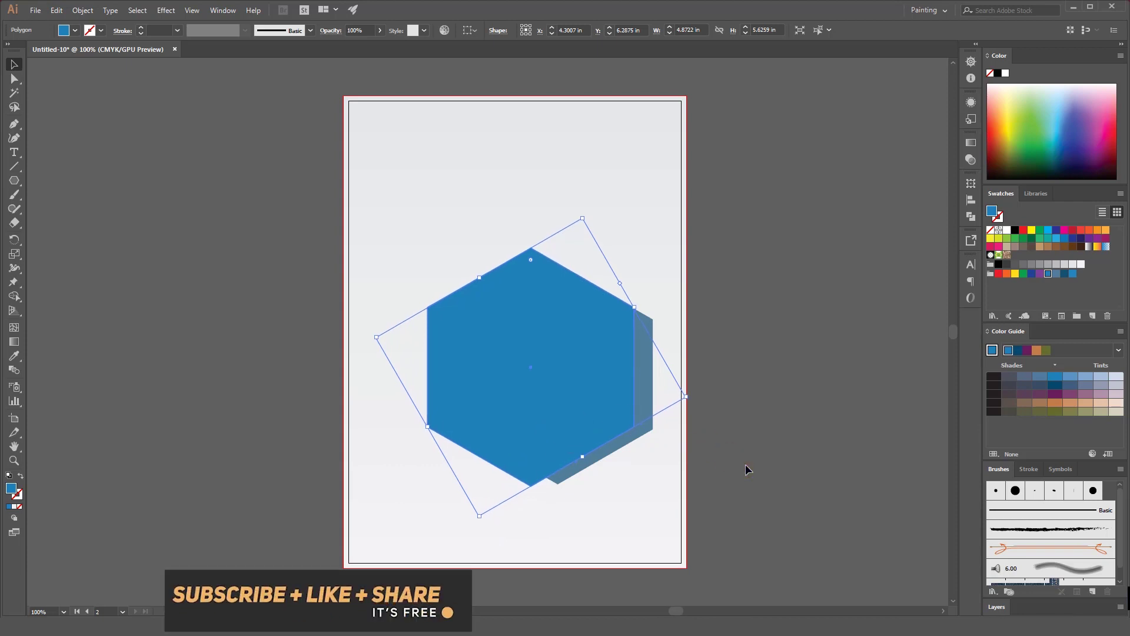
{"action": "left_click", "coordinate": [746, 466]}
{"action": "left_click", "coordinate": [570, 363]}
Copy and paste a duplicate of the blue hexagon
{"action": "left_click", "coordinate": [57, 10]}
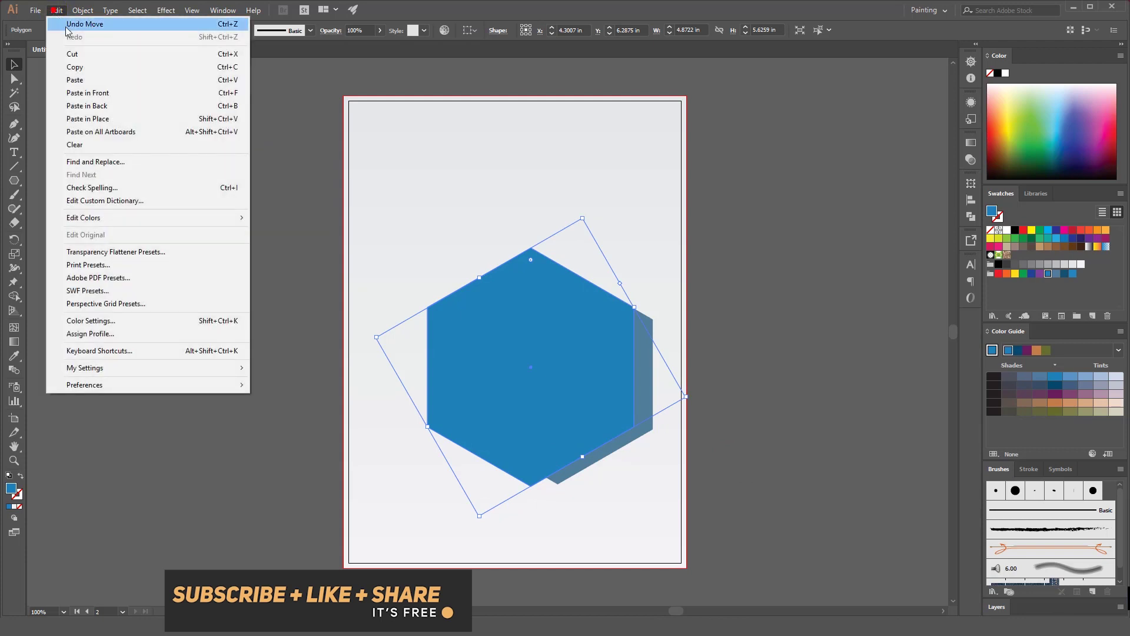
{"action": "left_click", "coordinate": [70, 50]}
{"action": "key", "text": "ctrl+z"}
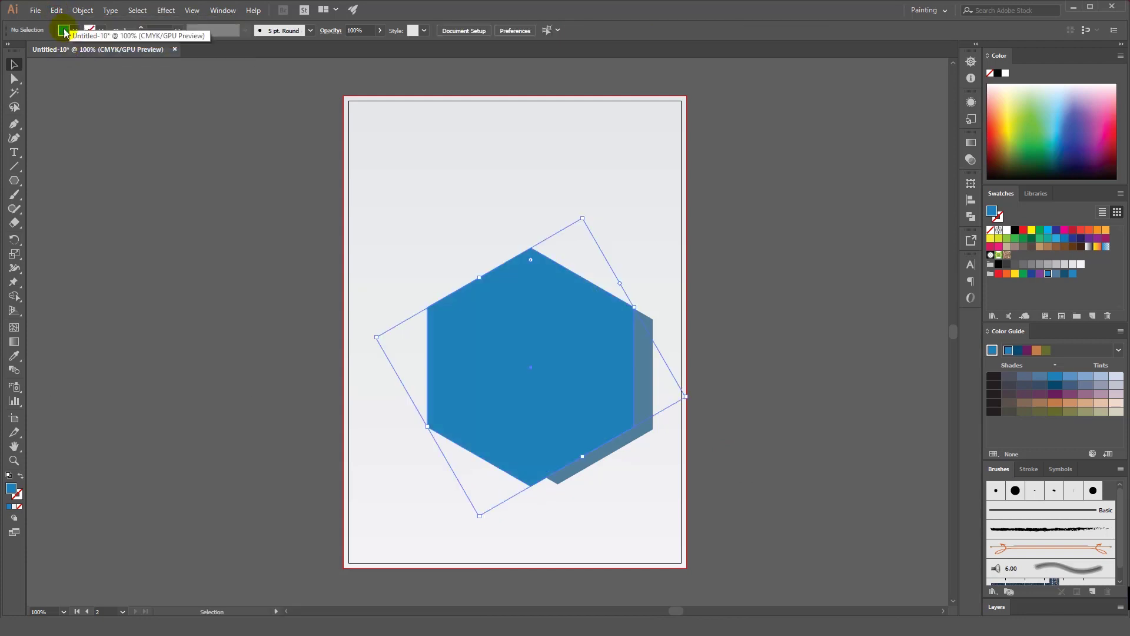
{"action": "left_click", "coordinate": [56, 10]}
{"action": "left_click", "coordinate": [70, 67]}
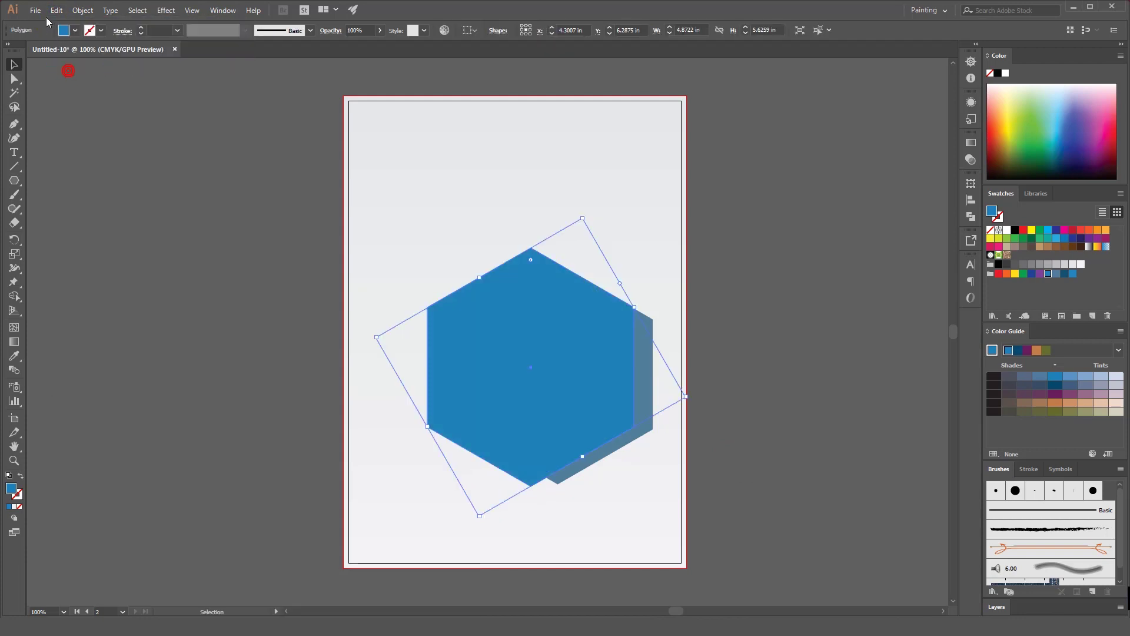
{"action": "left_click", "coordinate": [57, 10]}
{"action": "left_click", "coordinate": [75, 70]}
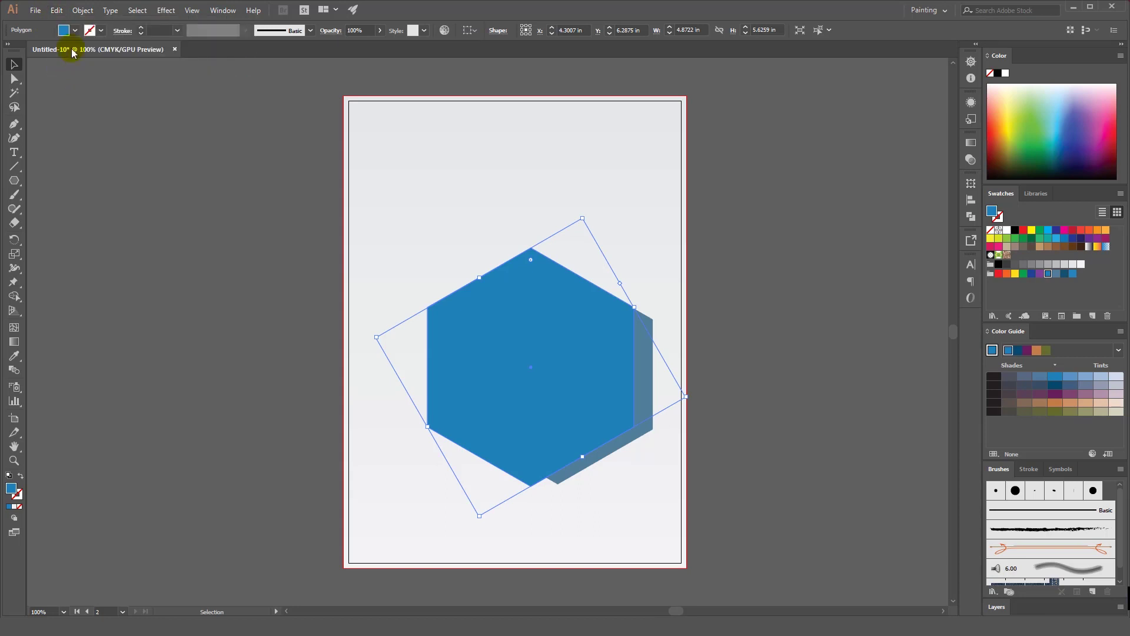
{"action": "left_click", "coordinate": [57, 10]}
{"action": "left_click", "coordinate": [75, 79]}
Shrink the copy, place it over the big hexagon's upper right, and fill it K=10 grey
{"action": "left_click_drag", "start_coordinate": [496, 331], "coordinate": [290, 272]}
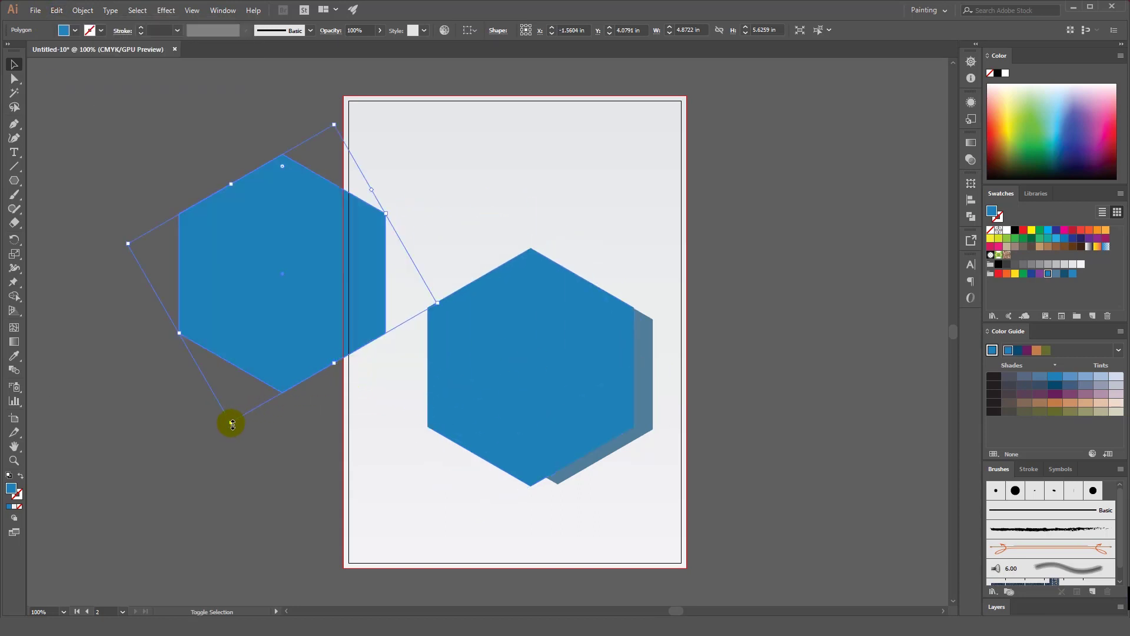
{"action": "left_click_drag", "start_coordinate": [232, 424], "coordinate": [235, 293]}
{"action": "mouse_move", "coordinate": [304, 211]}
{"action": "left_mouse_down"}
{"action": "mouse_move", "coordinate": [556, 311]}
{"action": "mouse_move", "coordinate": [577, 303]}
{"action": "left_mouse_up"}
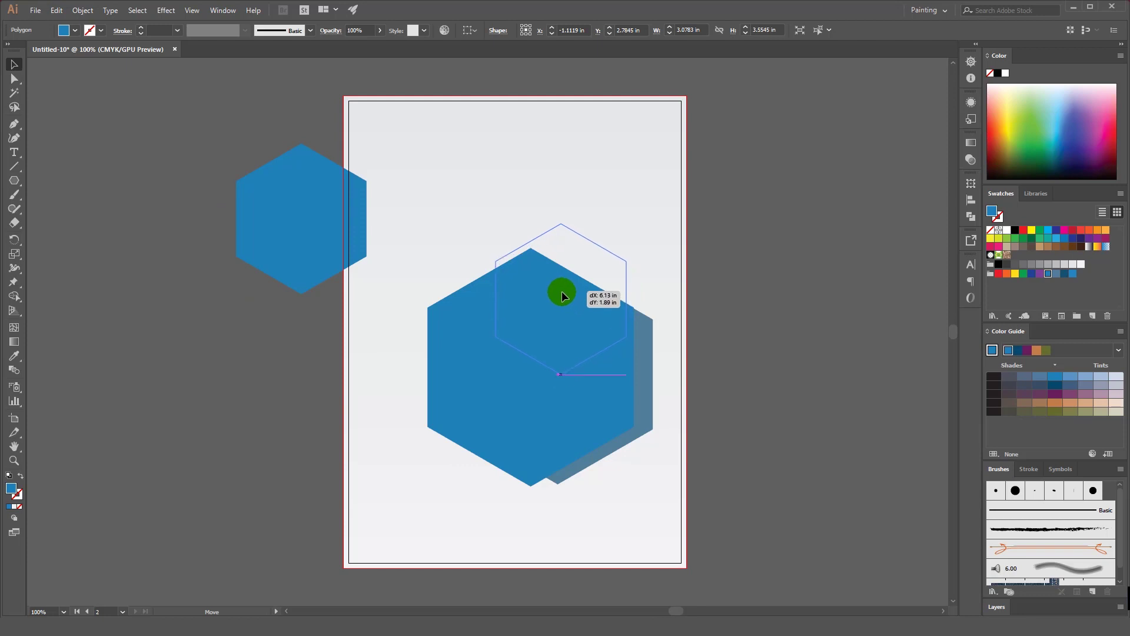
{"action": "mouse_move", "coordinate": [576, 303]}
{"action": "left_mouse_down"}
{"action": "mouse_move", "coordinate": [589, 286]}
{"action": "mouse_move", "coordinate": [581, 323]}
{"action": "left_mouse_up"}
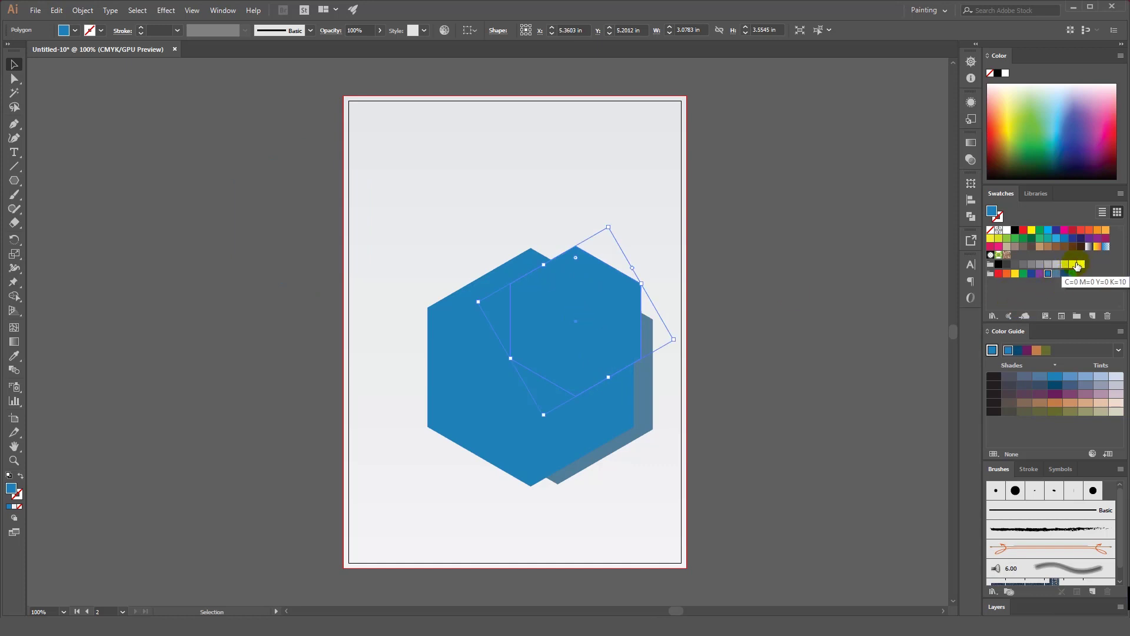
{"action": "left_click", "coordinate": [1075, 264]}
{"action": "left_click", "coordinate": [737, 347]}
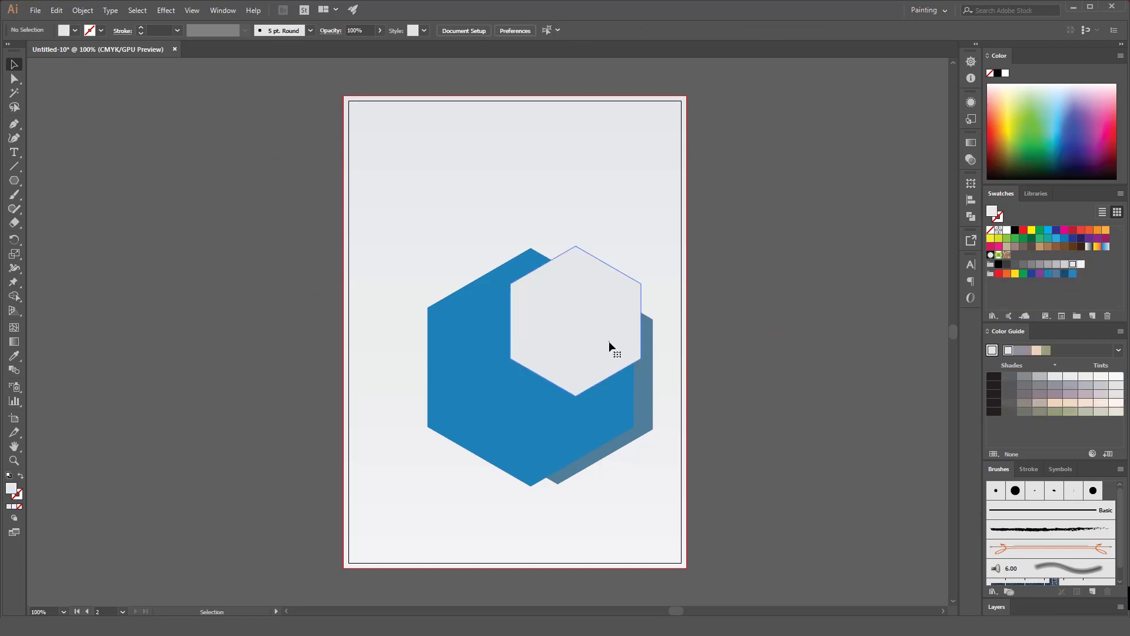
{"action": "left_click", "coordinate": [609, 341]}
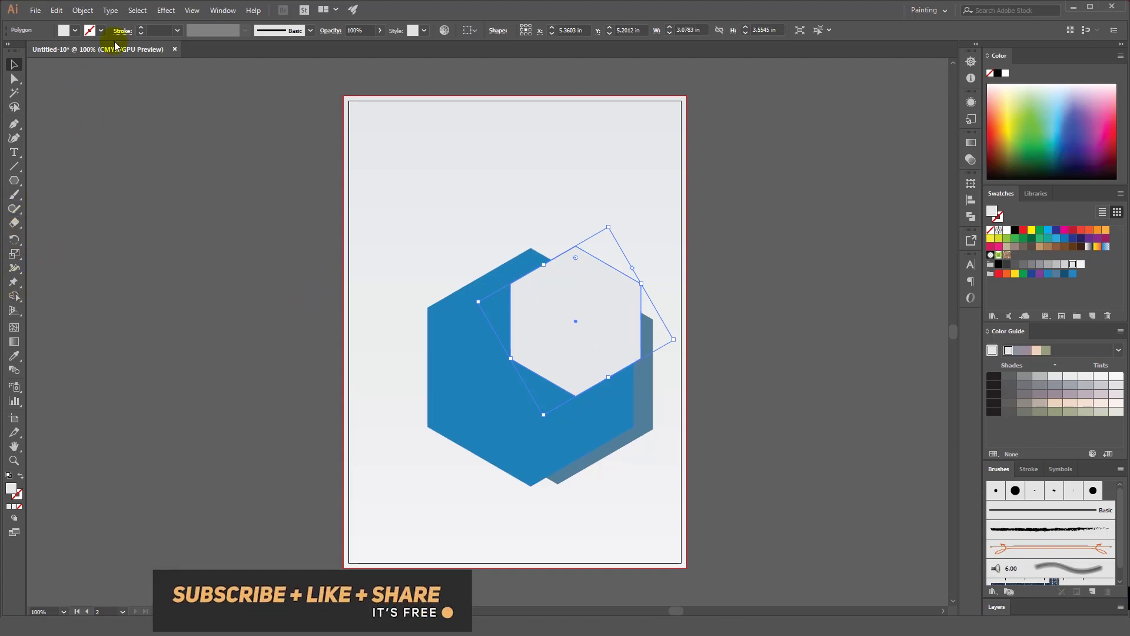
Paste copies of the grey hexagon, position one, and delete the extra copy
{"action": "left_click", "coordinate": [55, 10]}
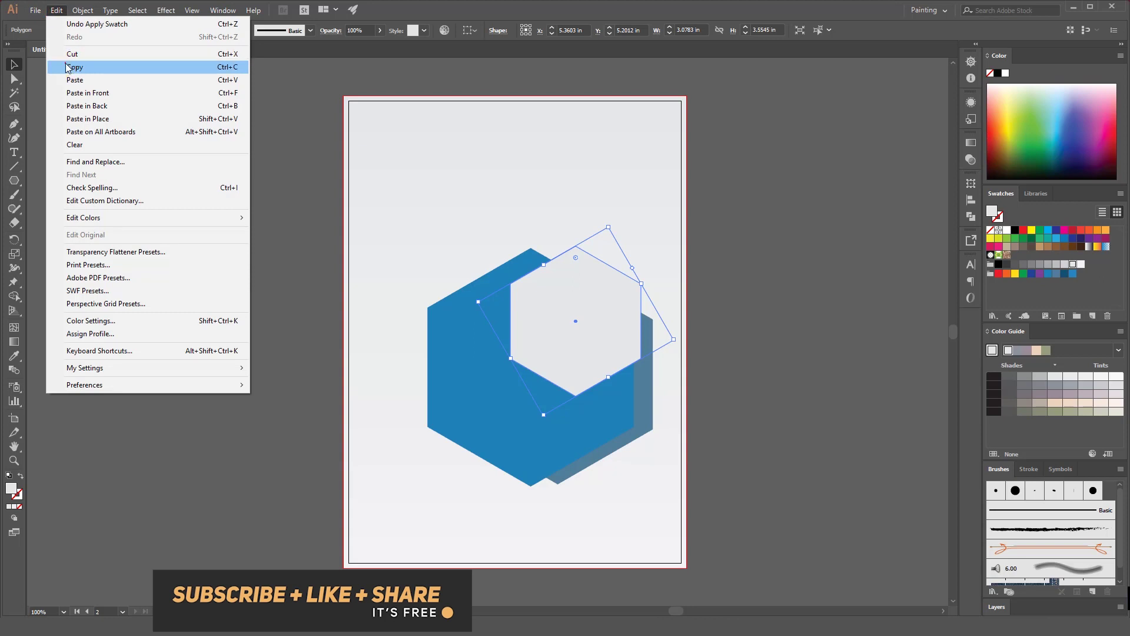
{"action": "left_click", "coordinate": [68, 67]}
{"action": "left_click", "coordinate": [55, 10]}
{"action": "left_click", "coordinate": [70, 92]}
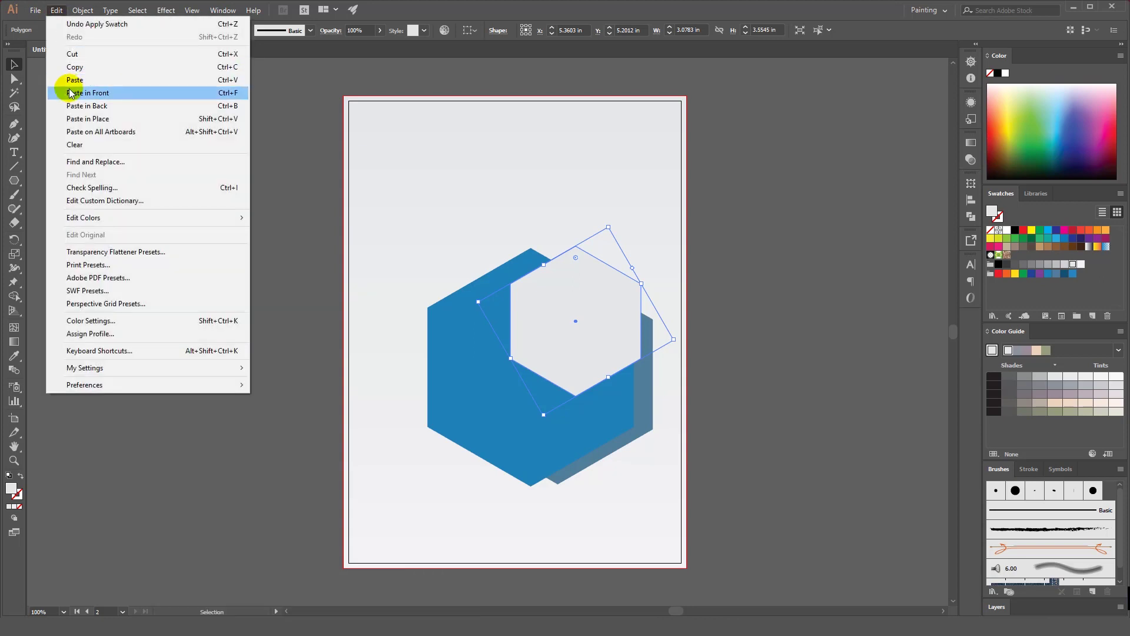
{"action": "left_click", "coordinate": [70, 79]}
{"action": "left_click", "coordinate": [55, 10]}
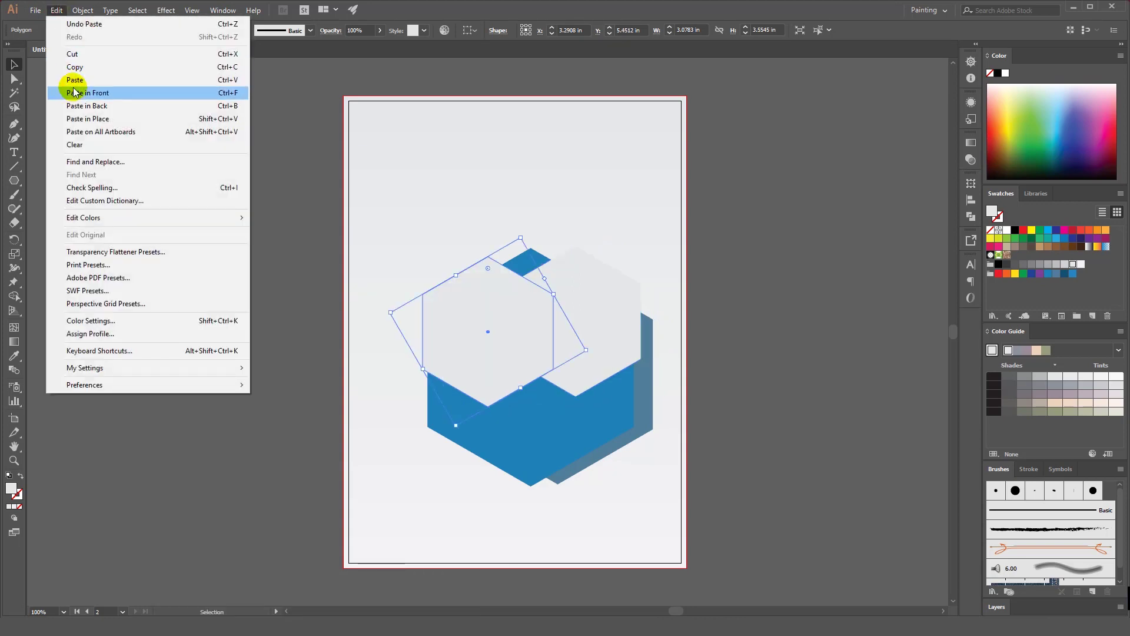
{"action": "left_click", "coordinate": [72, 80]}
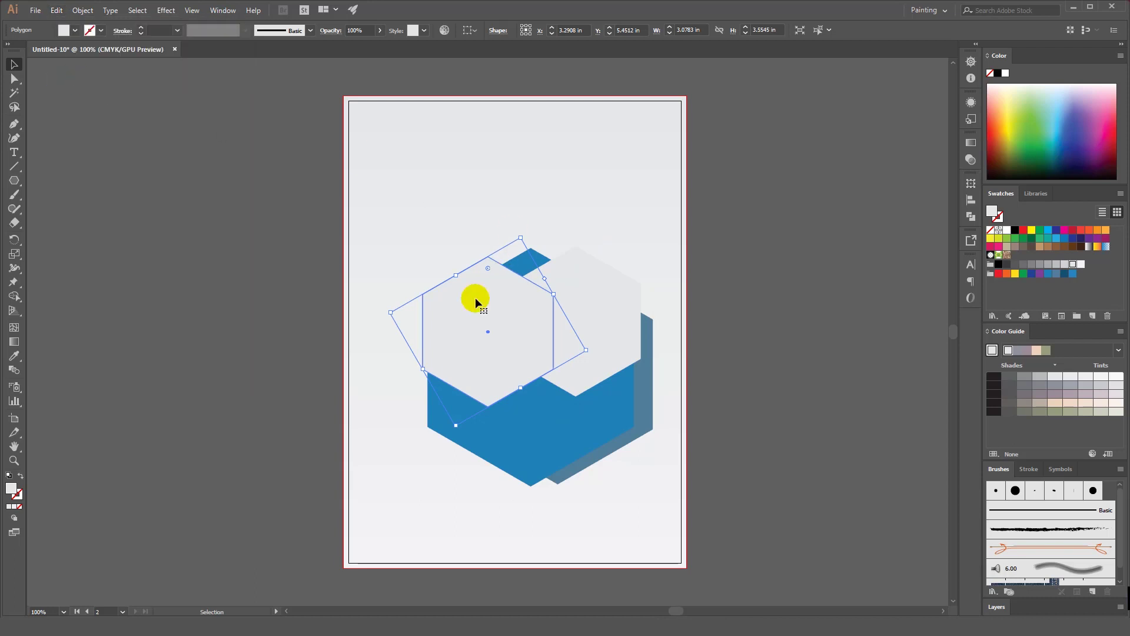
{"action": "mouse_move", "coordinate": [475, 298]}
{"action": "left_mouse_down"}
{"action": "mouse_move", "coordinate": [235, 256]}
{"action": "mouse_move", "coordinate": [171, 368]}
{"action": "left_mouse_up"}
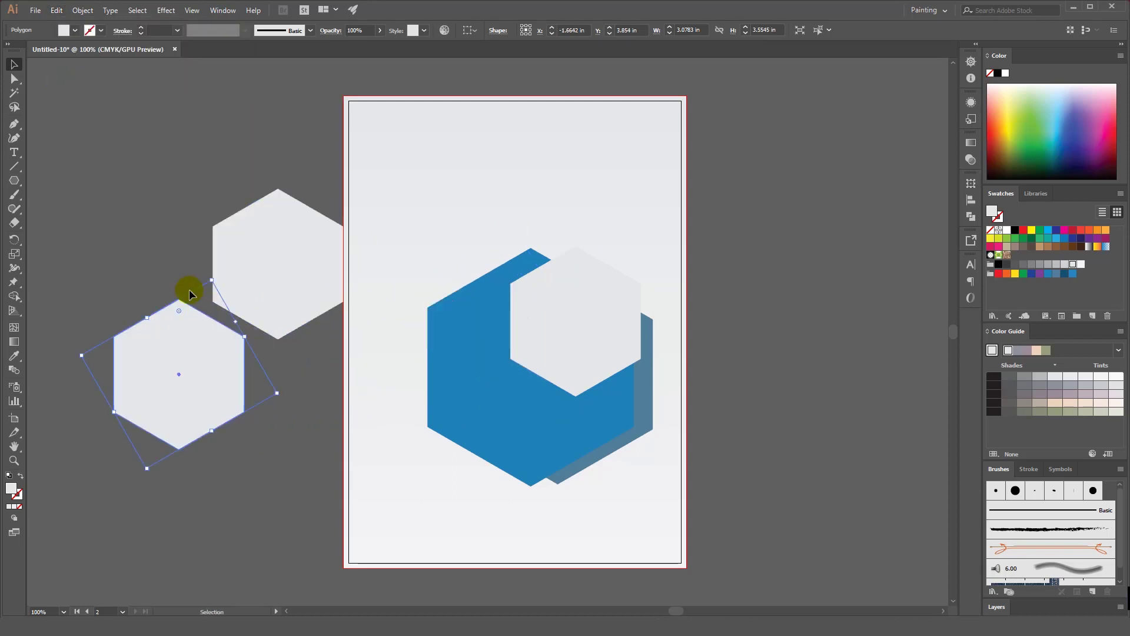
{"action": "mouse_move", "coordinate": [189, 288]}
{"action": "left_mouse_down"}
{"action": "mouse_move", "coordinate": [176, 312]}
{"action": "mouse_move", "coordinate": [154, 238]}
{"action": "mouse_move", "coordinate": [697, 218]}
{"action": "mouse_move", "coordinate": [682, 202]}
{"action": "left_mouse_up"}
{"action": "left_click", "coordinate": [270, 275]}
{"action": "key", "text": "Delete"}
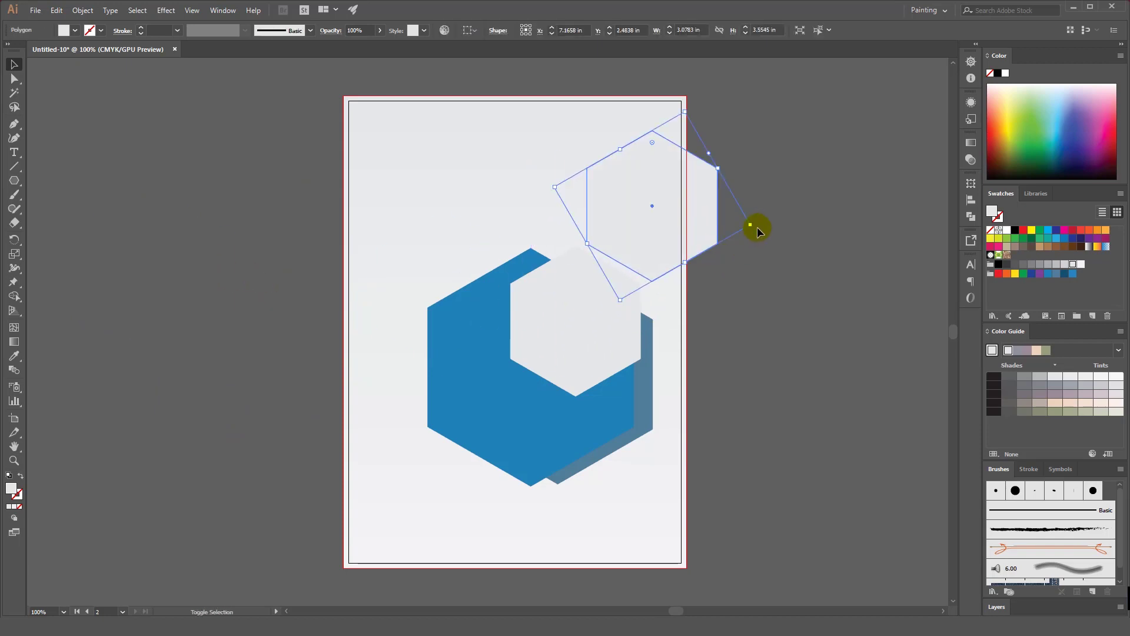
Fill the copy dark navy, shrink it, and nudge it up above the cluster
{"action": "left_click", "coordinate": [1066, 273]}
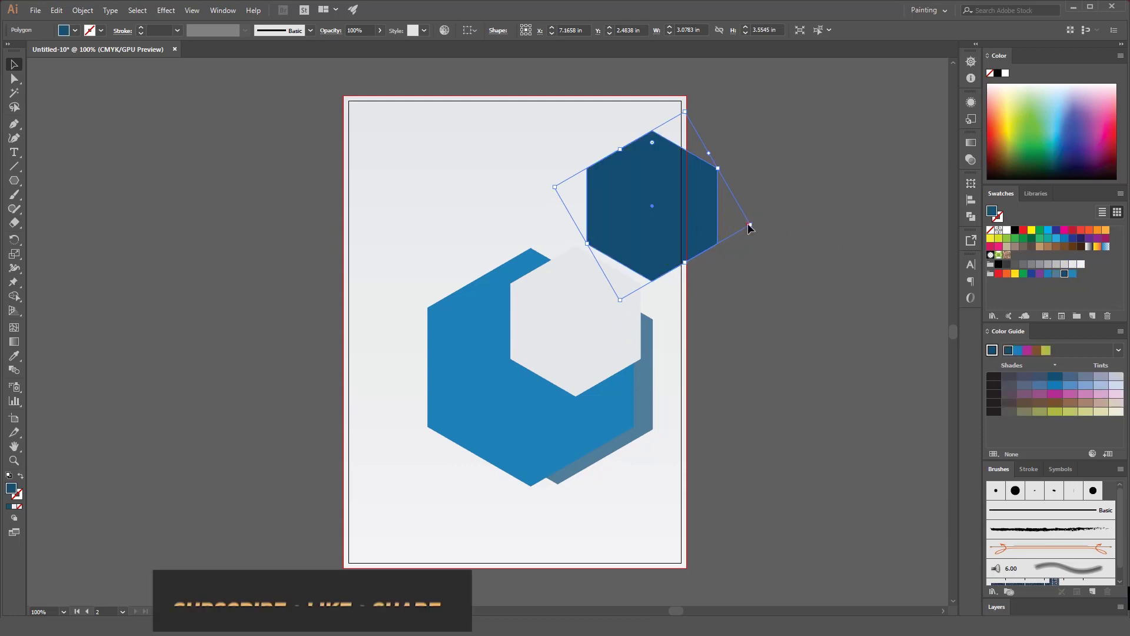
{"action": "mouse_move", "coordinate": [751, 225]}
{"action": "left_mouse_down"}
{"action": "mouse_move", "coordinate": [636, 215]}
{"action": "mouse_move", "coordinate": [553, 233]}
{"action": "left_mouse_up"}
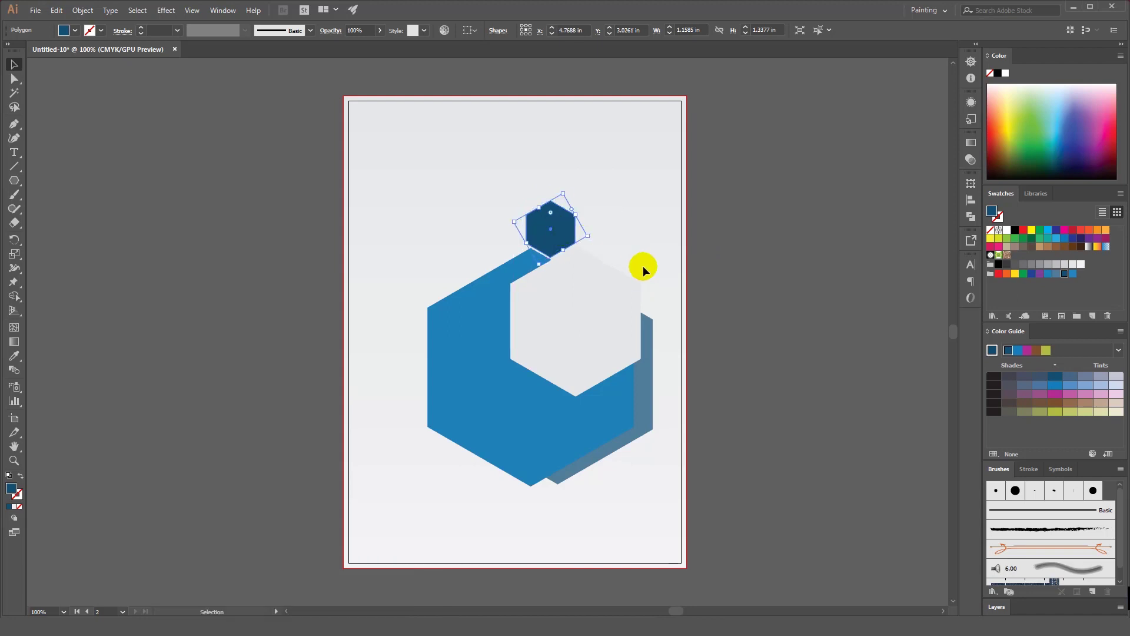
{"action": "key", "text": "Up"}
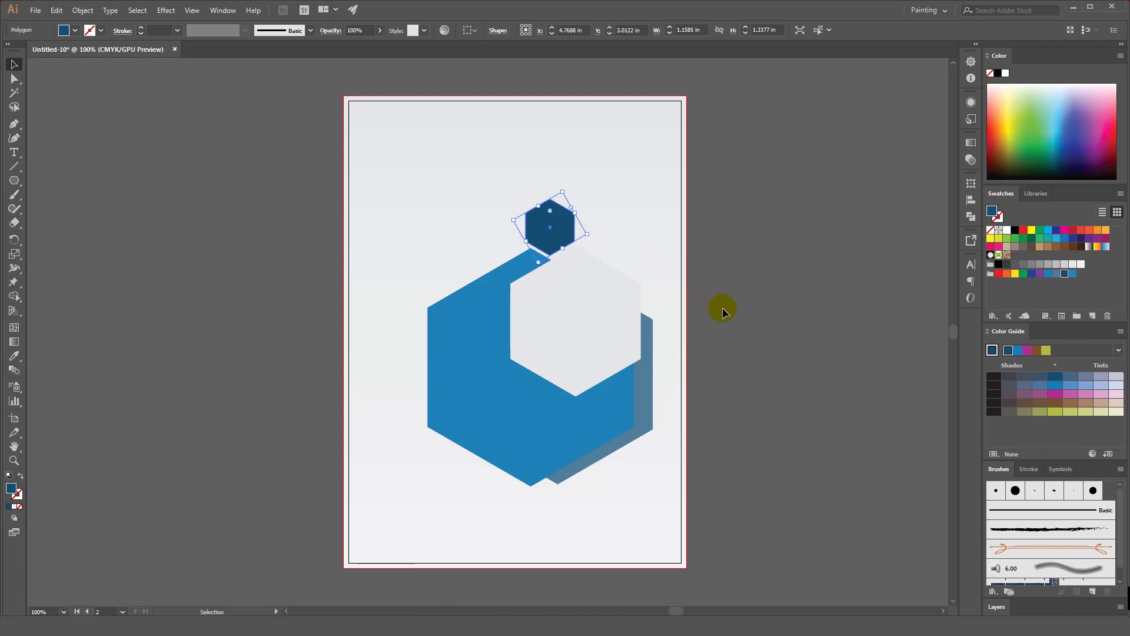
Darken the grey hexagon to mid grey and shift the large blue hexagon slightly left
{"action": "left_click", "coordinate": [625, 303]}
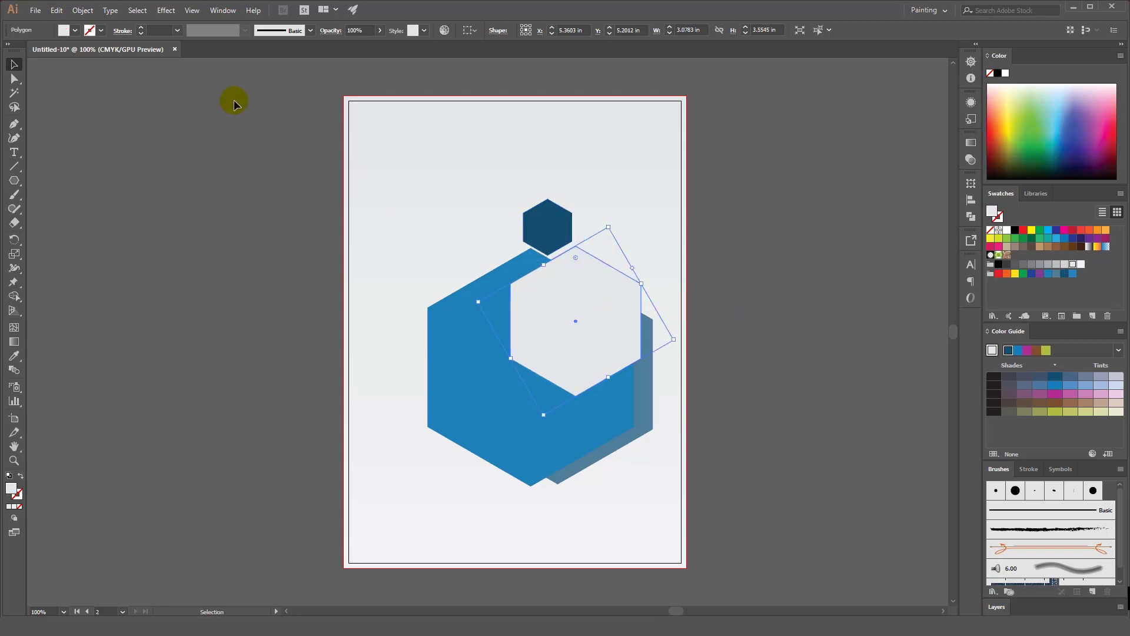
{"action": "left_click", "coordinate": [1048, 264]}
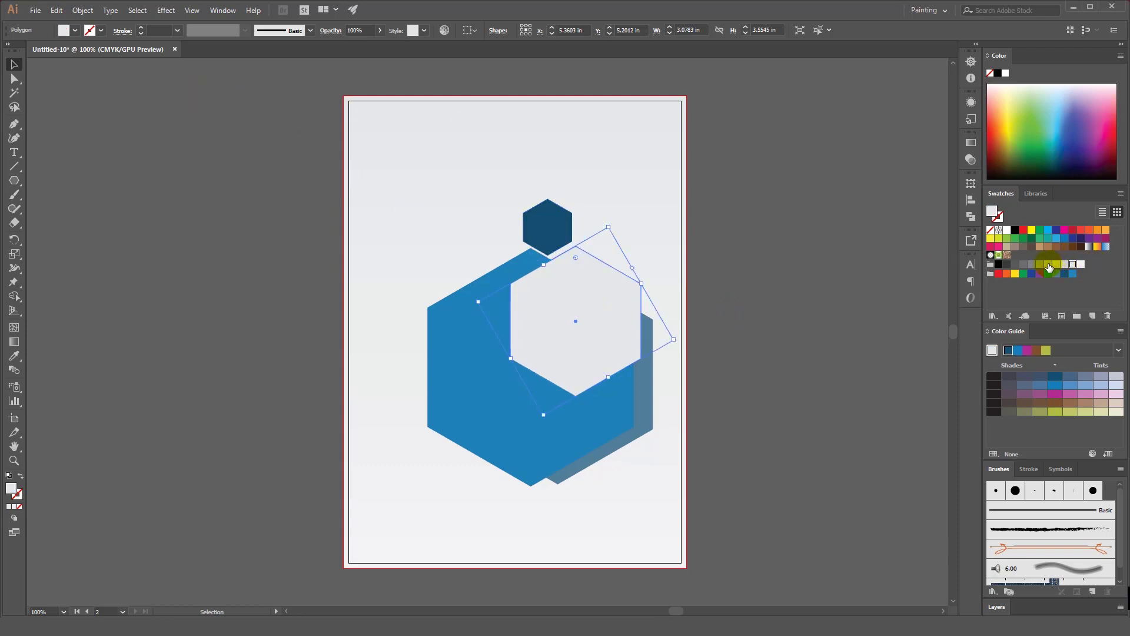
{"action": "left_click", "coordinate": [655, 273]}
{"action": "left_click", "coordinate": [553, 235]}
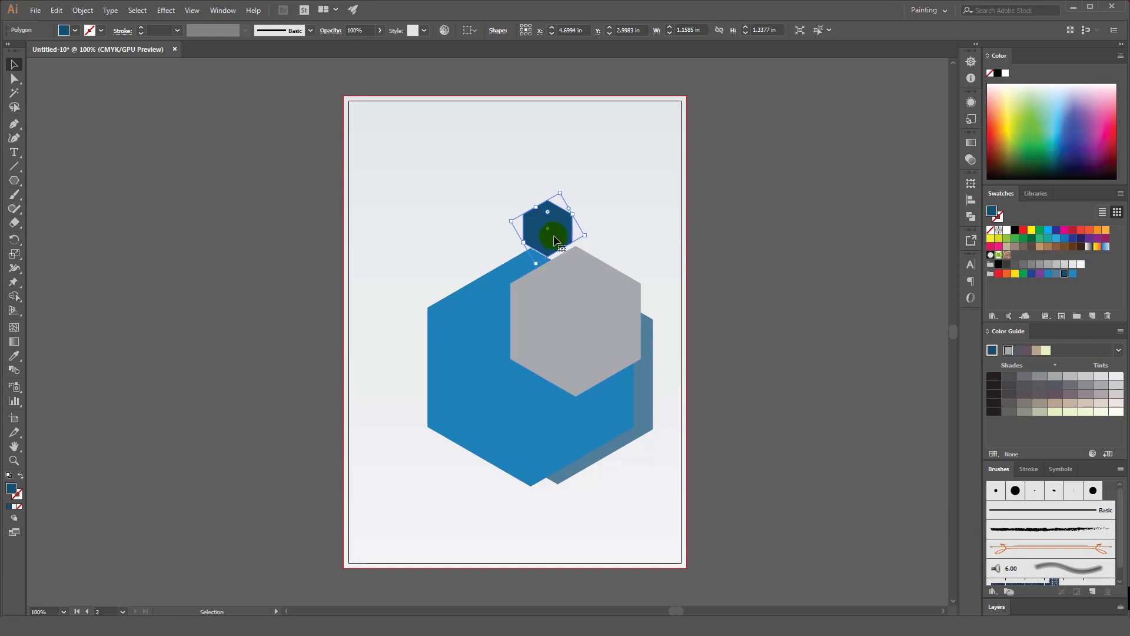
{"action": "left_click", "coordinate": [487, 337]}
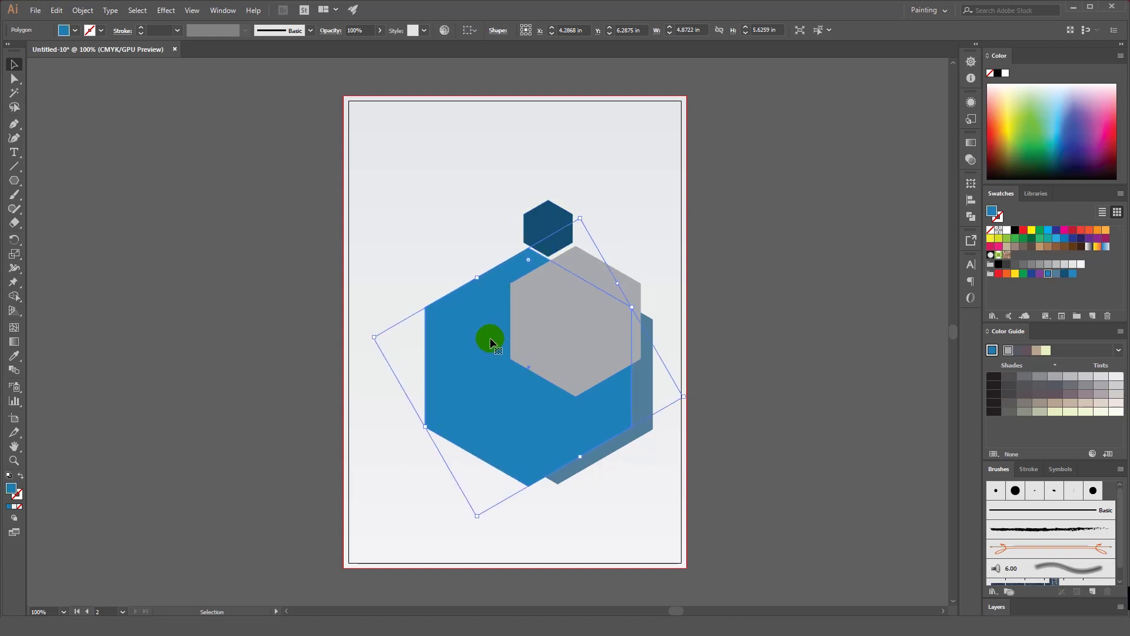
{"action": "left_click_drag", "start_coordinate": [490, 338], "coordinate": [480, 336]}
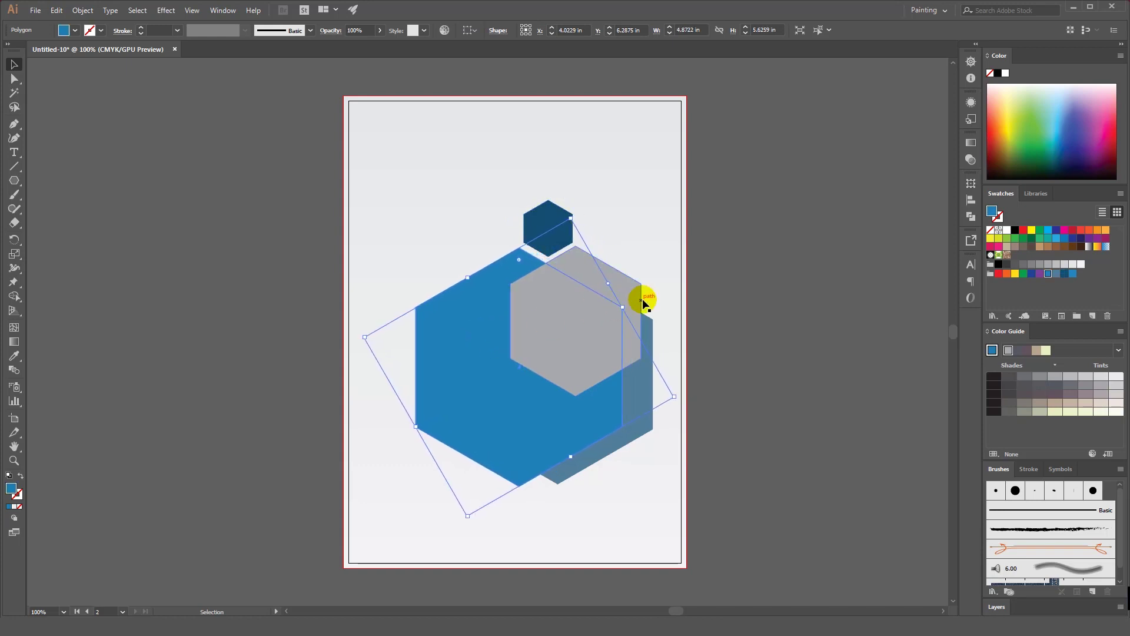
{"action": "left_click", "coordinate": [726, 287]}
Duplicate the navy hexagon beside the original and select both navy hexagons
{"action": "left_click", "coordinate": [522, 232]}
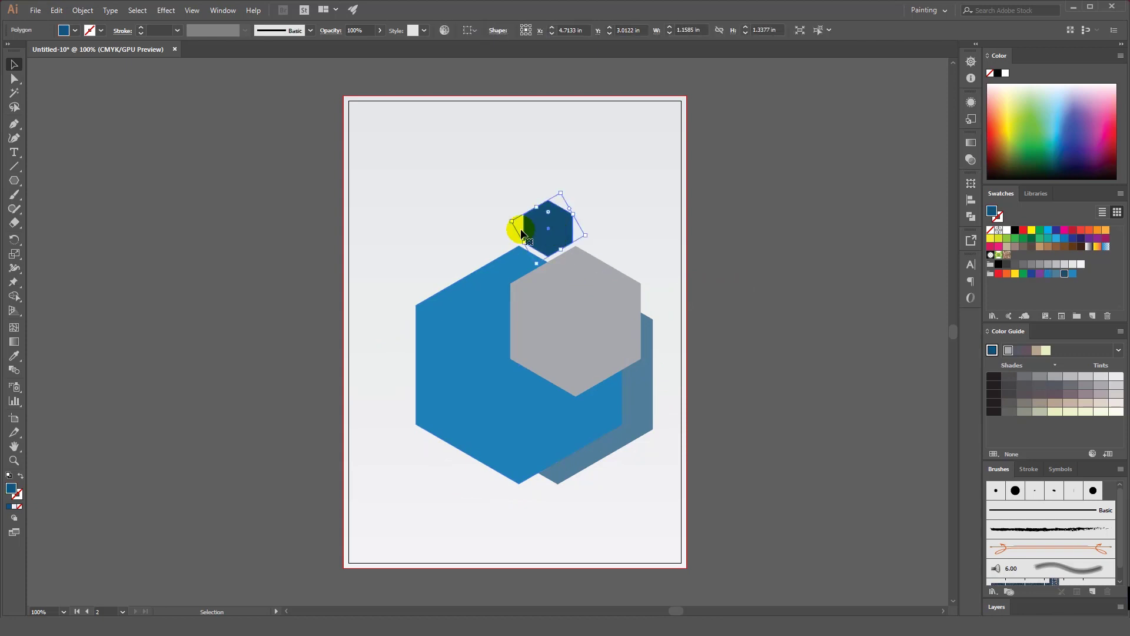
{"action": "left_click", "coordinate": [63, 14]}
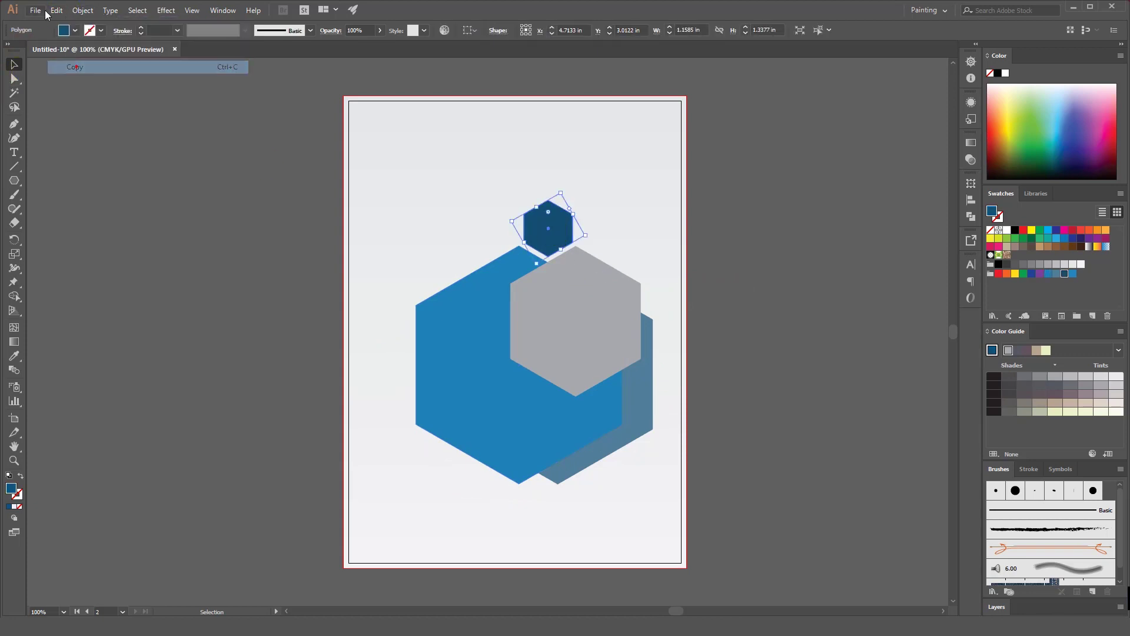
{"action": "left_click", "coordinate": [55, 10]}
{"action": "left_click", "coordinate": [83, 84]}
{"action": "left_click_drag", "start_coordinate": [496, 328], "coordinate": [612, 232]}
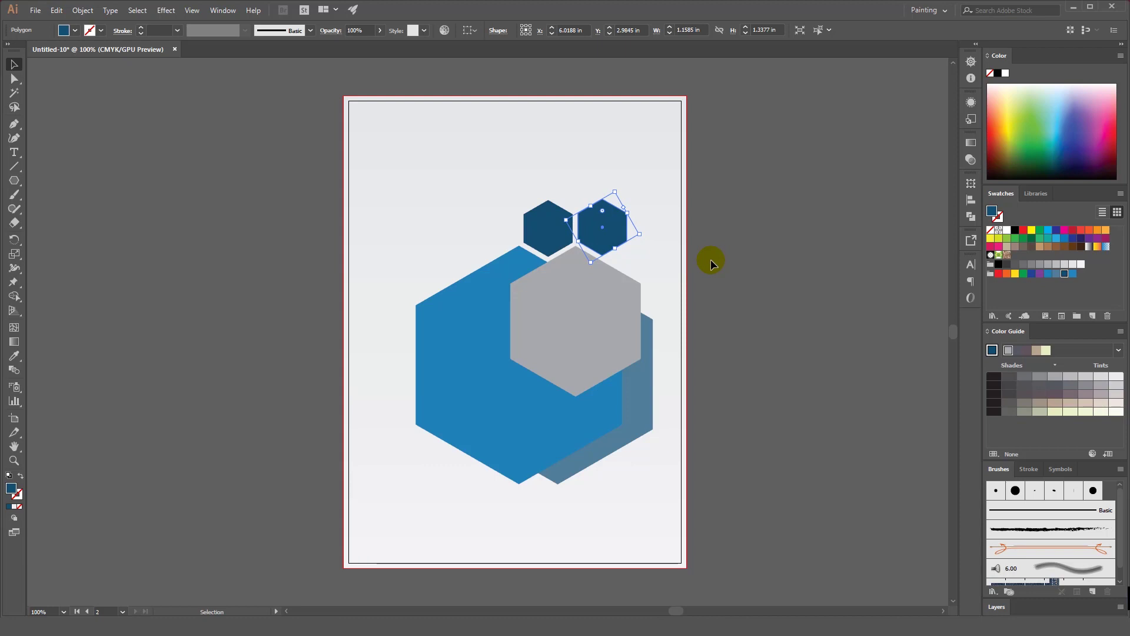
{"action": "left_click", "coordinate": [728, 232]}
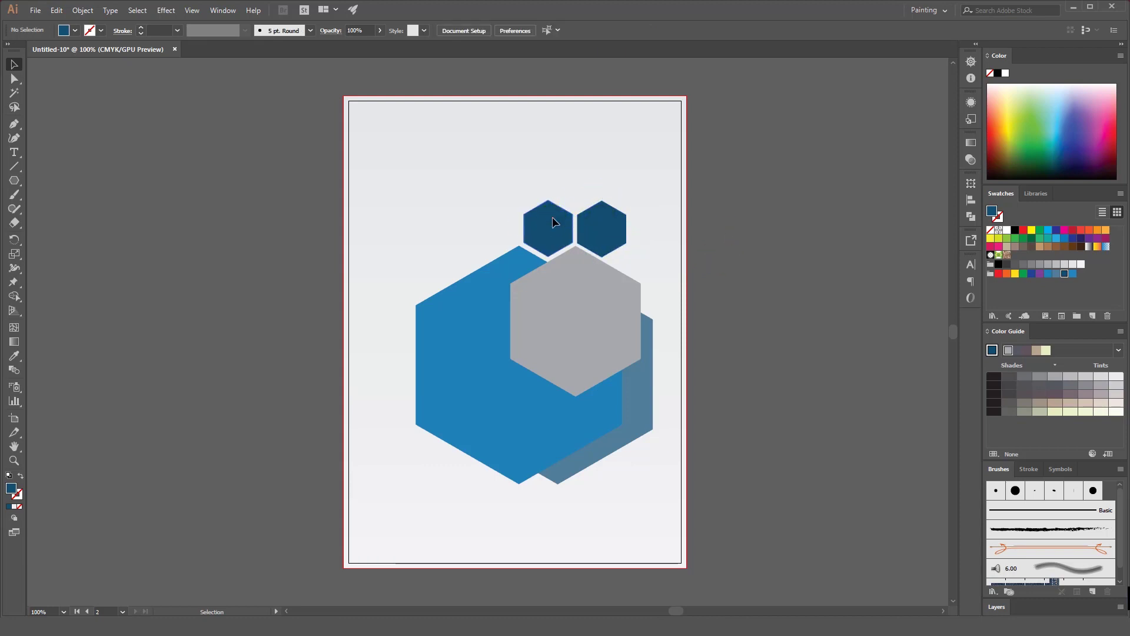
{"action": "left_click", "coordinate": [554, 222]}
{"action": "left_click", "coordinate": [608, 228], "text": "shift"}
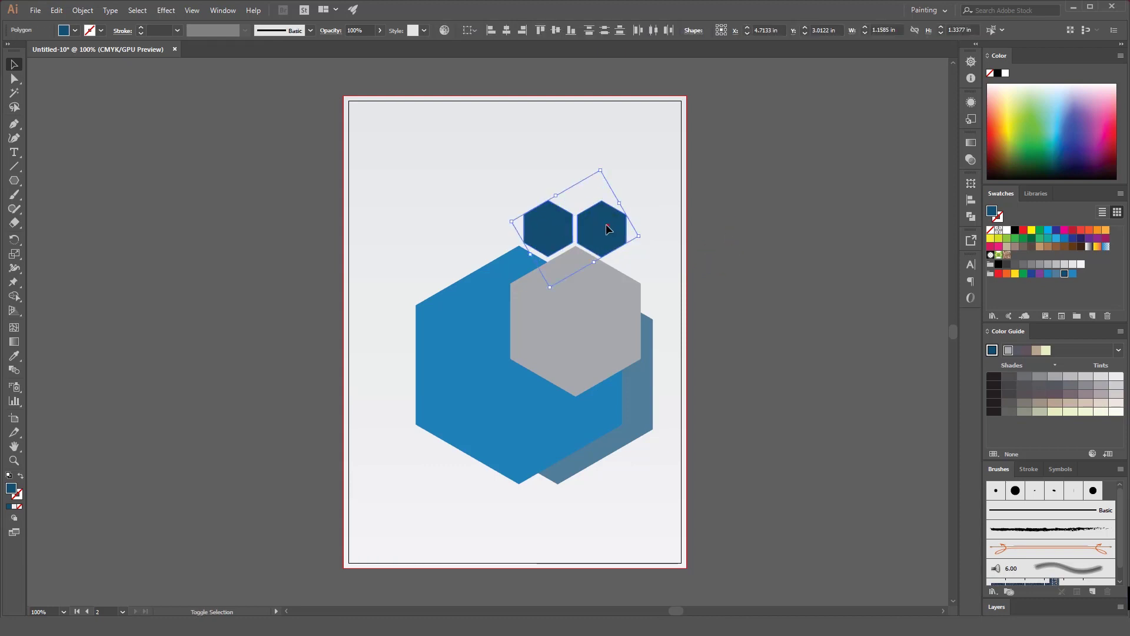
Duplicate the navy pair above the originals and enlarge the four-hexagon group
{"action": "left_click", "coordinate": [51, 16]}
{"action": "left_click", "coordinate": [71, 67]}
{"action": "left_click", "coordinate": [54, 10]}
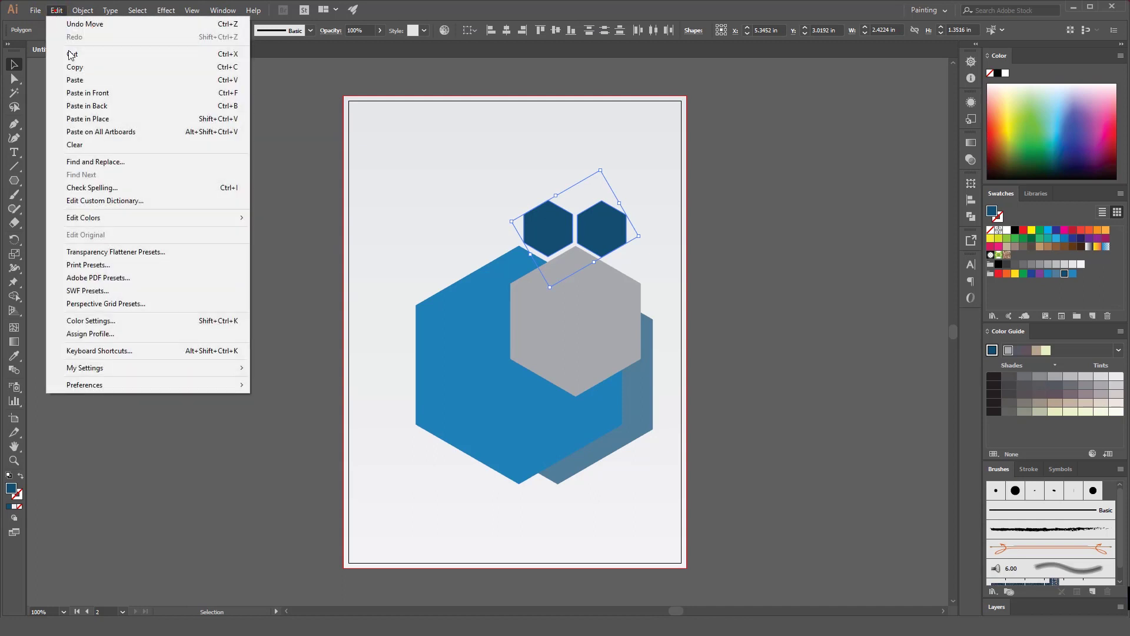
{"action": "left_click", "coordinate": [81, 84]}
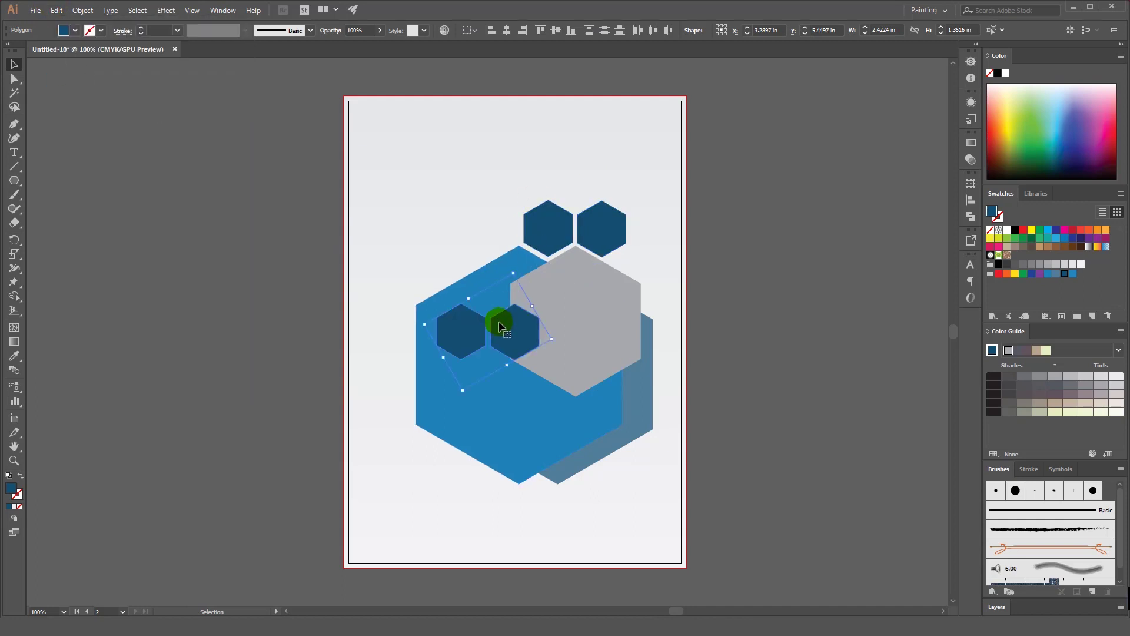
{"action": "left_click_drag", "start_coordinate": [501, 330], "coordinate": [561, 183]}
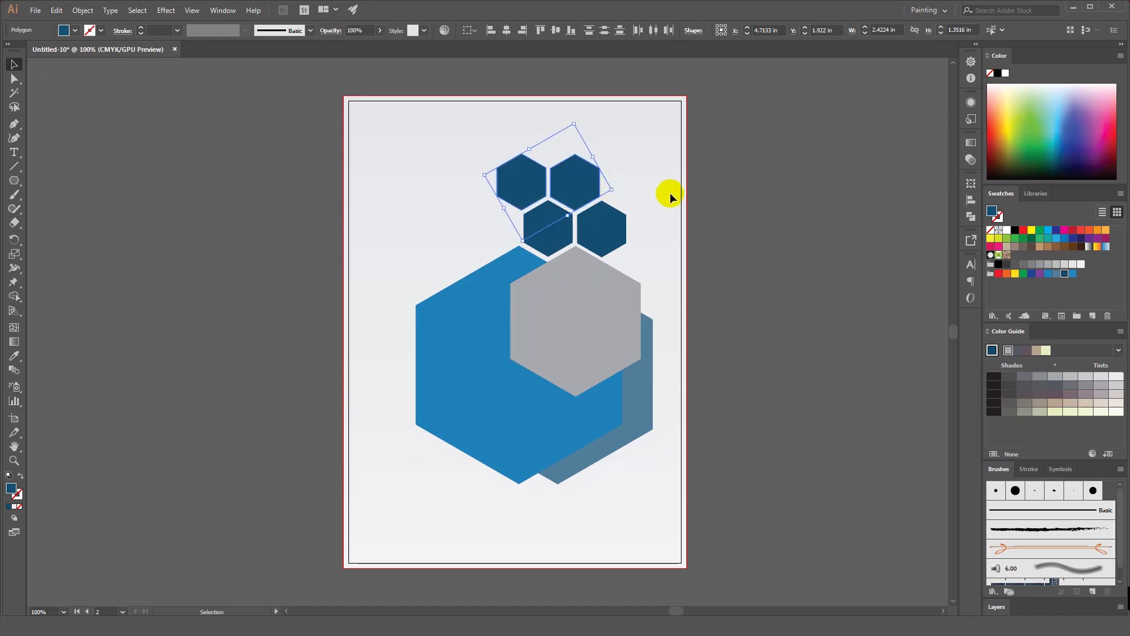
{"action": "left_click", "coordinate": [719, 185]}
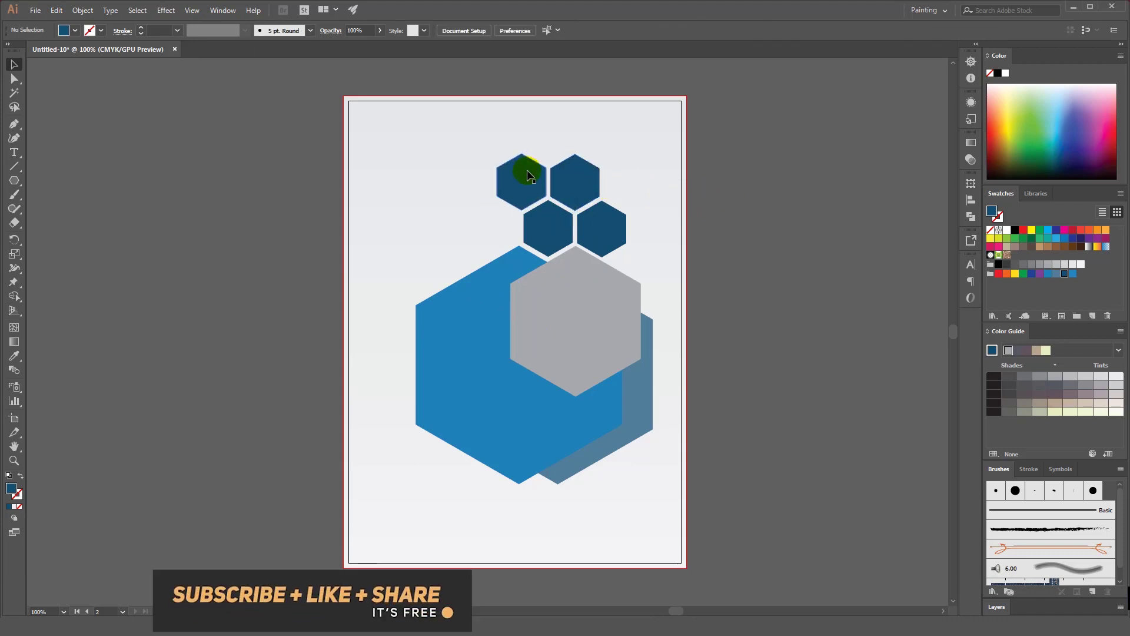
{"action": "left_click_drag", "start_coordinate": [511, 138], "coordinate": [615, 252]}
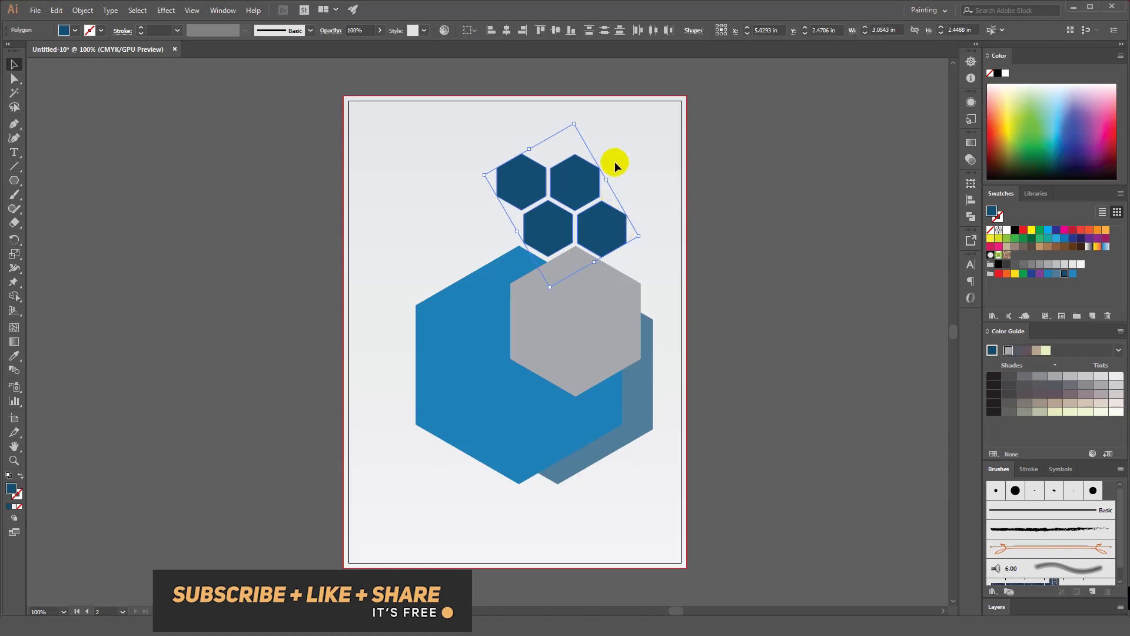
{"action": "left_click_drag", "start_coordinate": [575, 124], "coordinate": [580, 121]}
Copy a single navy hexagon and place it as a fifth on top of the cluster
{"action": "left_click", "coordinate": [721, 204]}
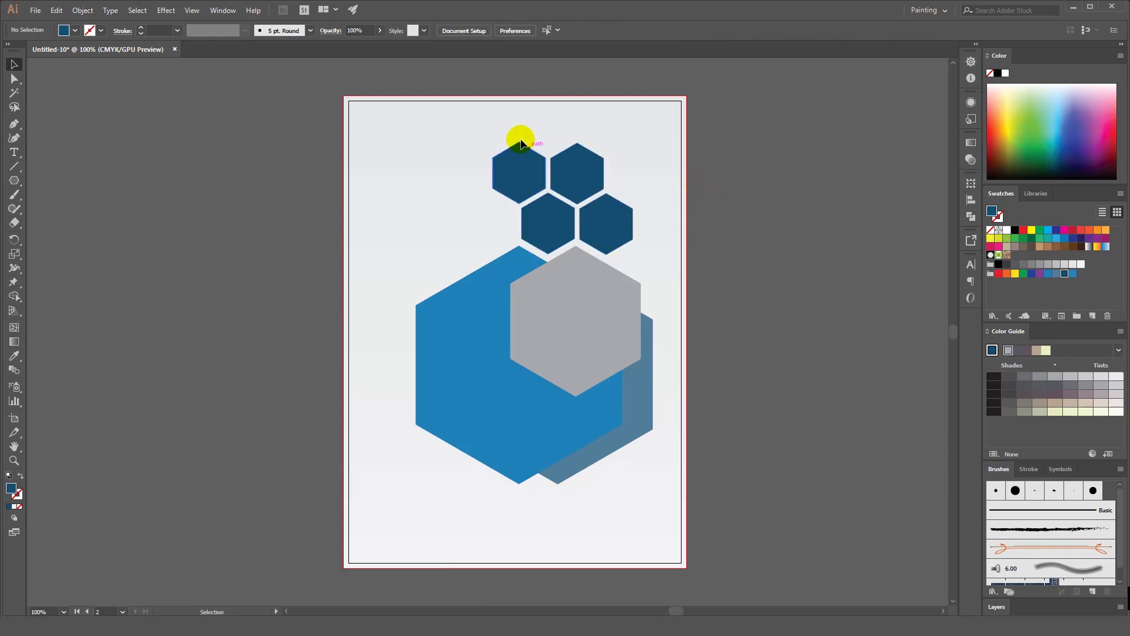
{"action": "left_click", "coordinate": [516, 162]}
{"action": "key", "text": "a"}
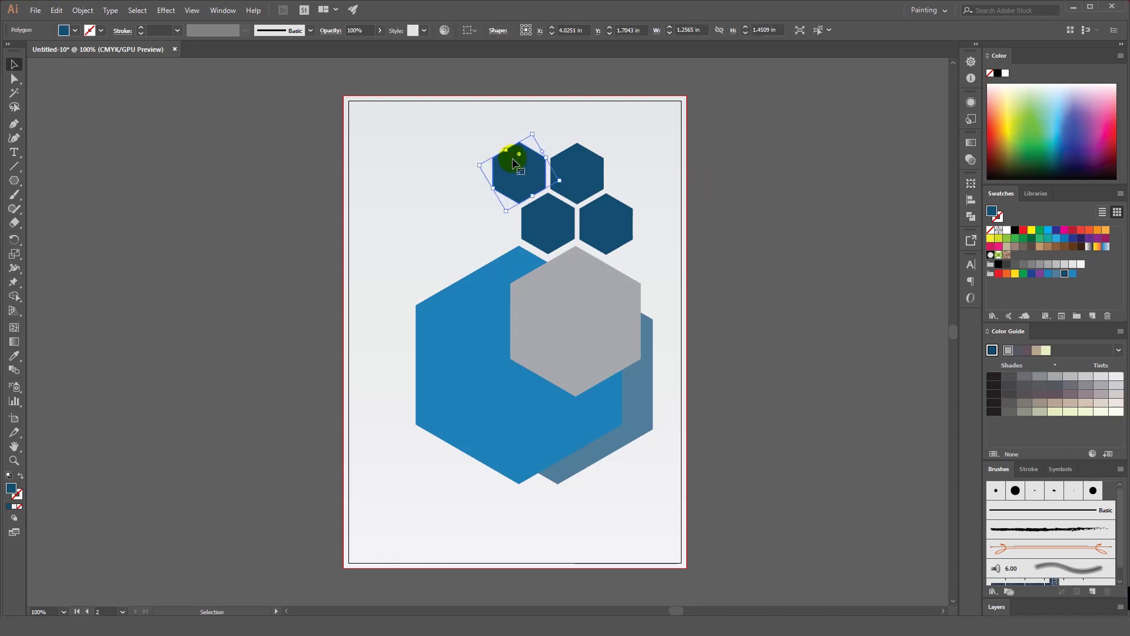
{"action": "left_click", "coordinate": [514, 163]}
{"action": "key", "text": "ctrl+c"}
{"action": "key", "text": "ctrl+v"}
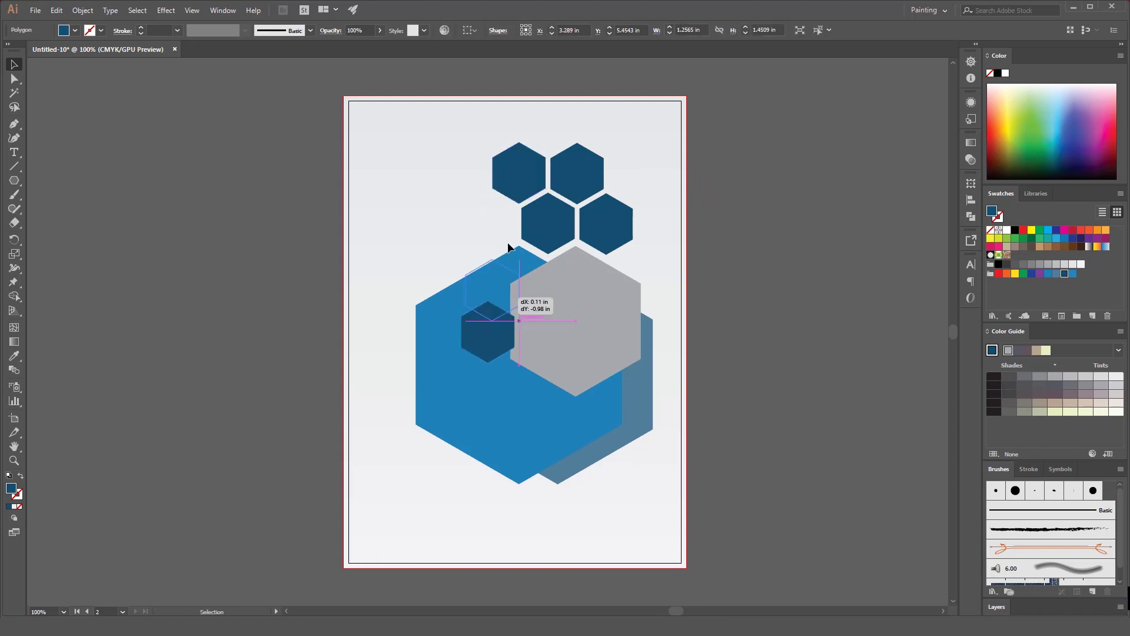
{"action": "mouse_move", "coordinate": [490, 337]}
{"action": "left_mouse_down"}
{"action": "mouse_move", "coordinate": [550, 127]}
{"action": "mouse_move", "coordinate": [631, 236]}
{"action": "left_mouse_up"}
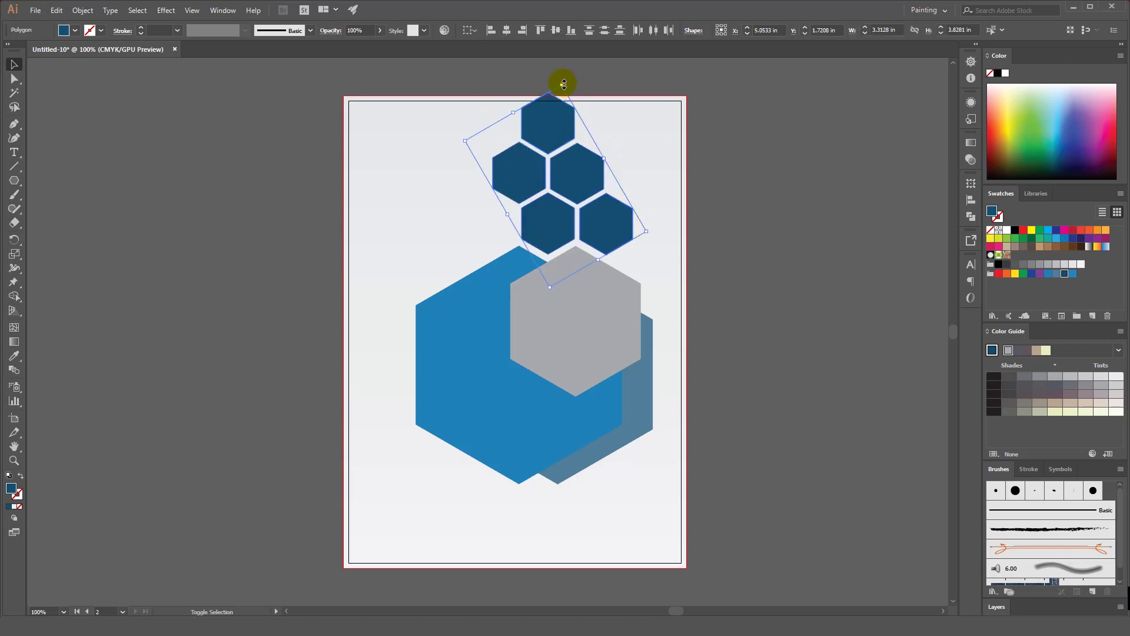
Enlarge the five-hexagon cluster and nudge it down and left
{"action": "left_click_drag", "start_coordinate": [561, 85], "coordinate": [565, 70]}
{"action": "key", "text": "Down"}
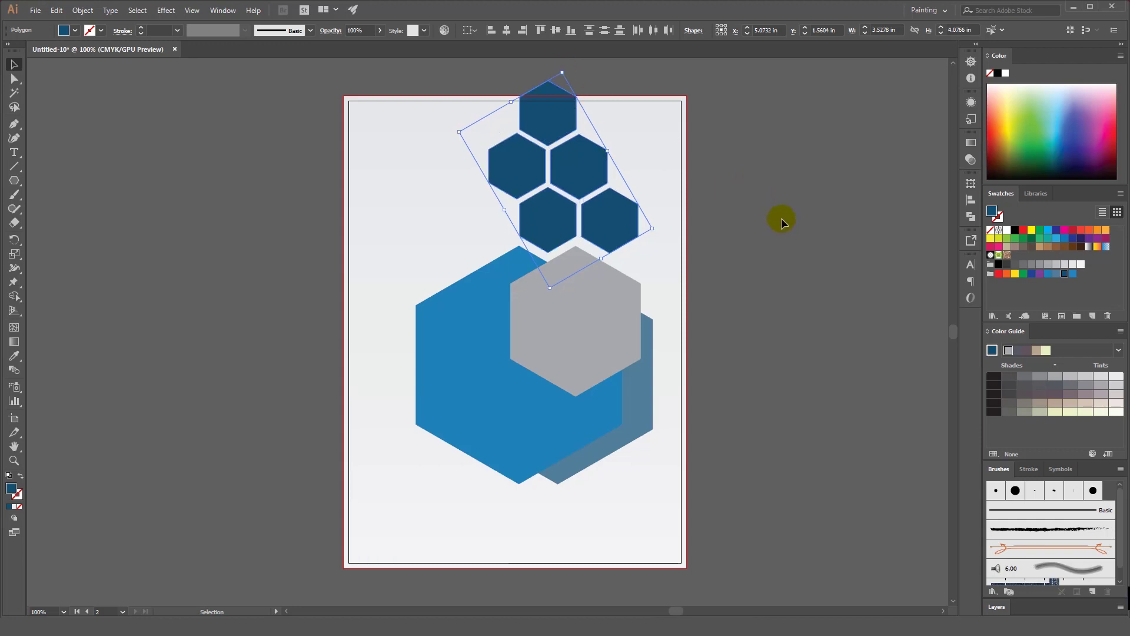
{"action": "key", "text": "Down"}
{"action": "key", "text": "Down"}
{"action": "key", "text": "Down"}
{"action": "key", "text": "Down"}
{"action": "key", "text": "Down"}
{"action": "key", "text": "Down"}
{"action": "key", "text": "Down"}
{"action": "key", "text": "Down"}
{"action": "key", "text": "Down"}
{"action": "key", "text": "Down"}
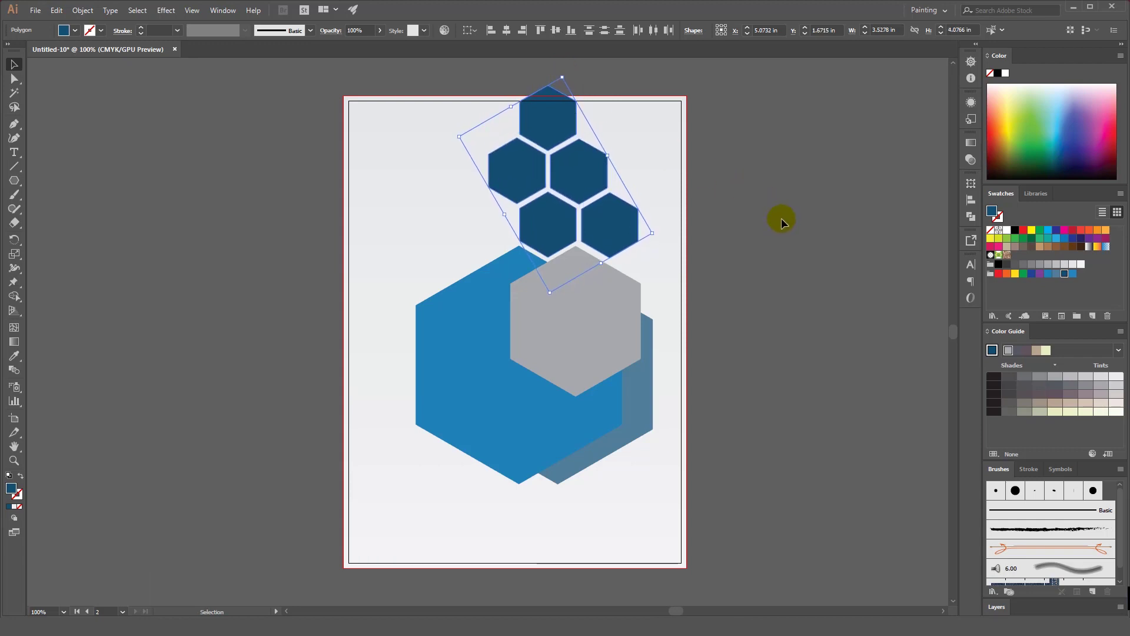
{"action": "key", "text": "Left"}
Nudge the grey hexagon two steps right and two steps up
{"action": "left_click", "coordinate": [616, 298]}
{"action": "key", "text": "Right"}
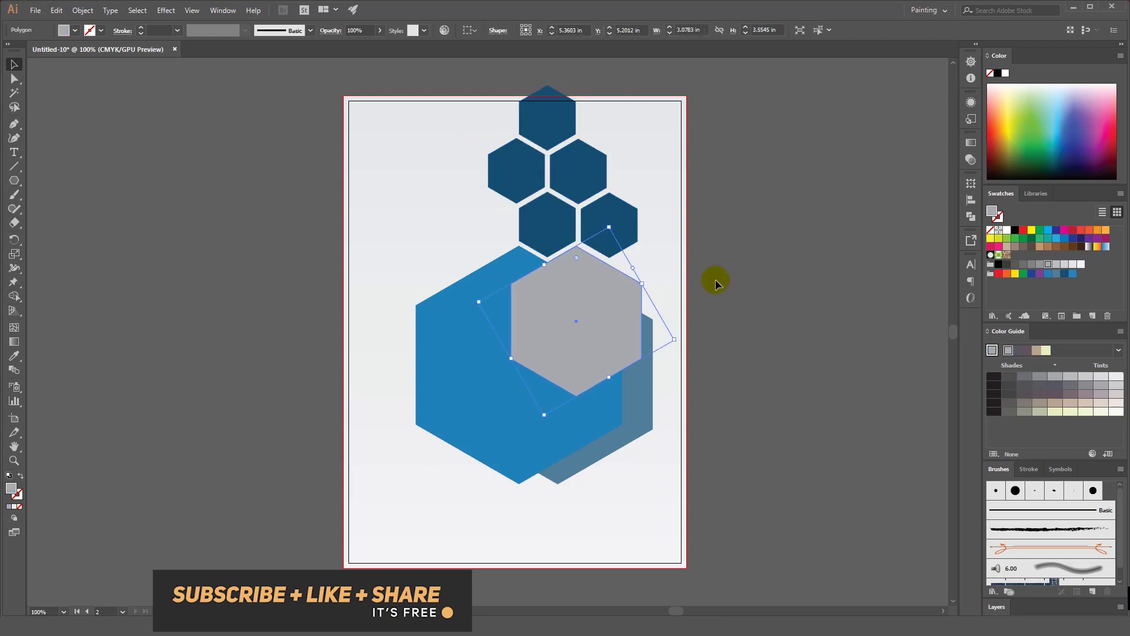
{"action": "key", "text": "Right"}
{"action": "key", "text": "Right"}
{"action": "key", "text": "Right"}
{"action": "key", "text": "Up"}
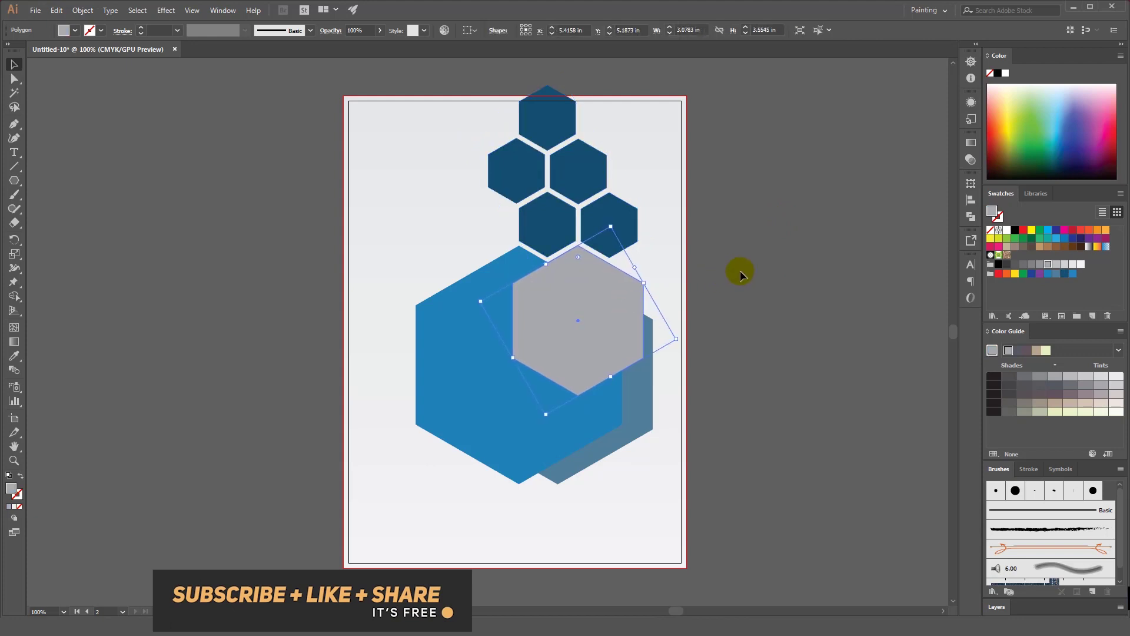
{"action": "key", "text": "Up"}
{"action": "left_click", "coordinate": [745, 279]}
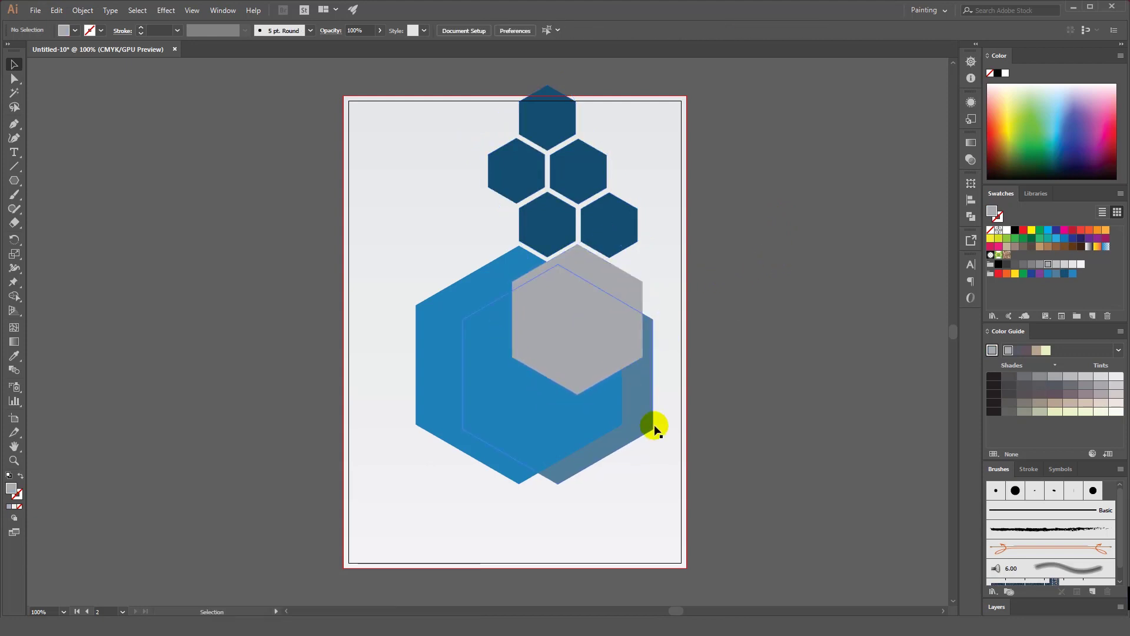
Shift the translucent blue hexagon slightly left, then reselect the navy cluster and grey hexagon
{"action": "left_click_drag", "start_coordinate": [639, 430], "coordinate": [634, 428]}
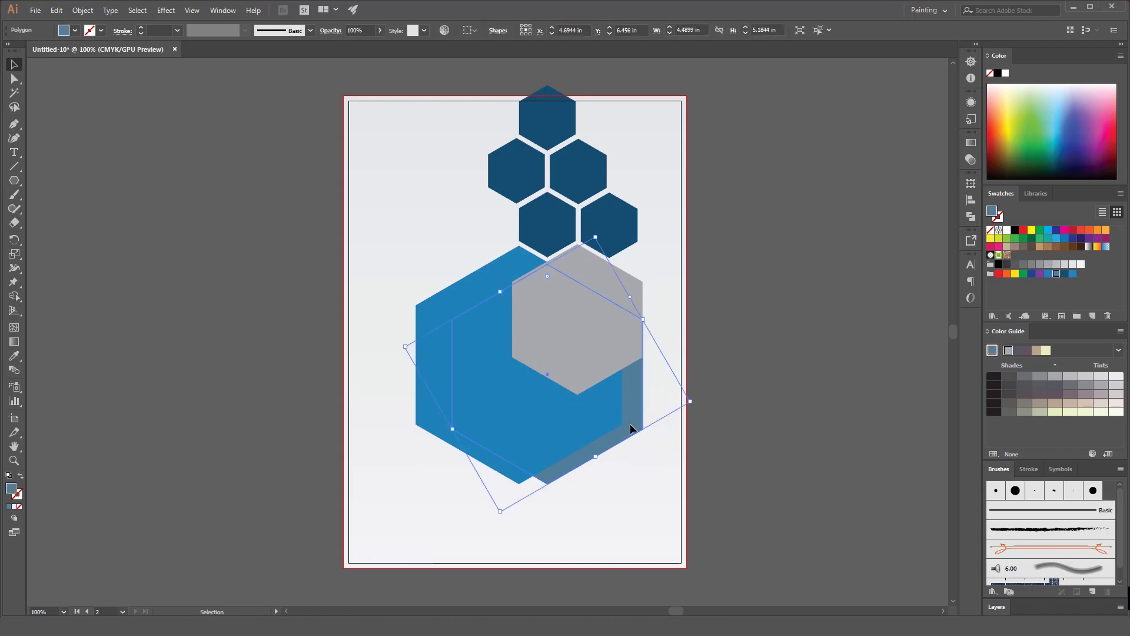
{"action": "left_click", "coordinate": [743, 398]}
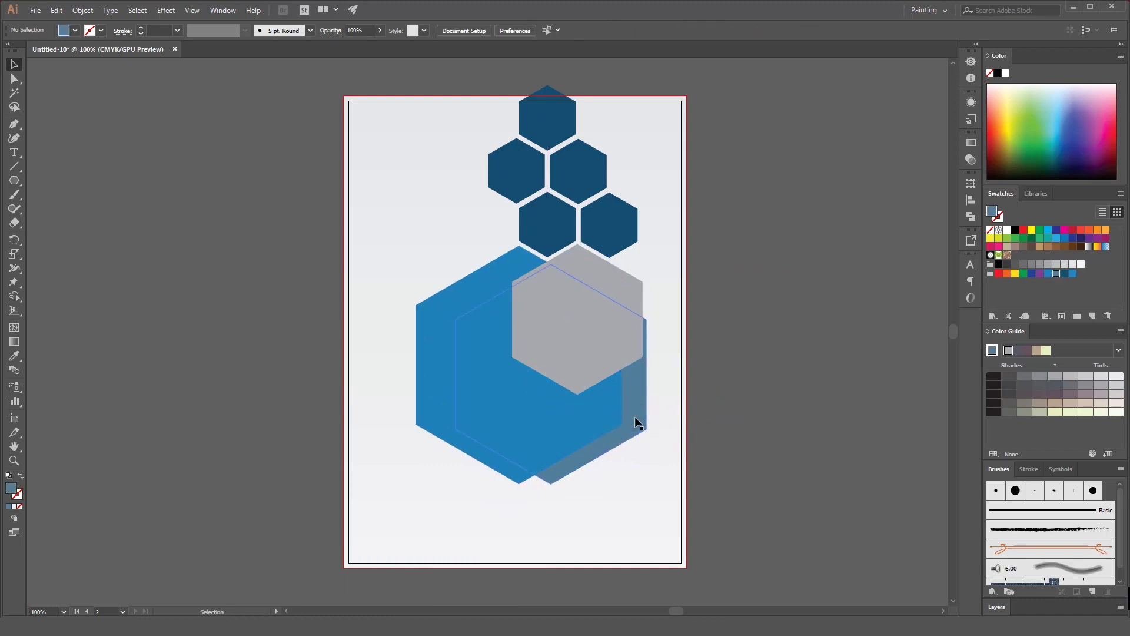
{"action": "left_click", "coordinate": [656, 419]}
{"action": "left_click", "coordinate": [730, 421]}
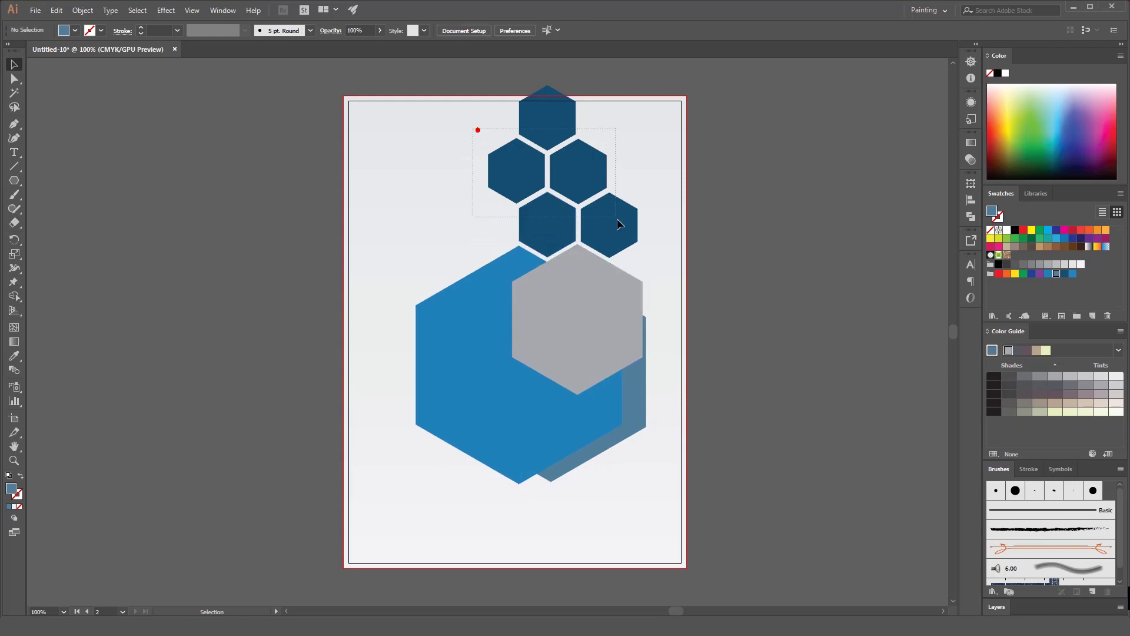
{"action": "left_click_drag", "start_coordinate": [617, 218], "coordinate": [617, 224]}
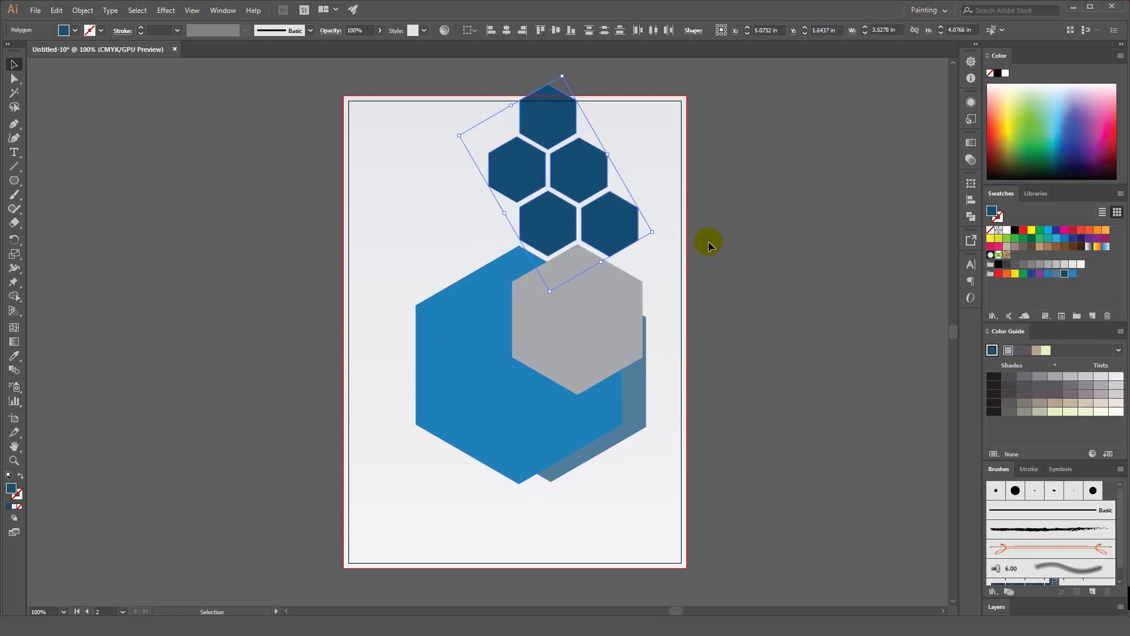
{"action": "left_click", "coordinate": [605, 291]}
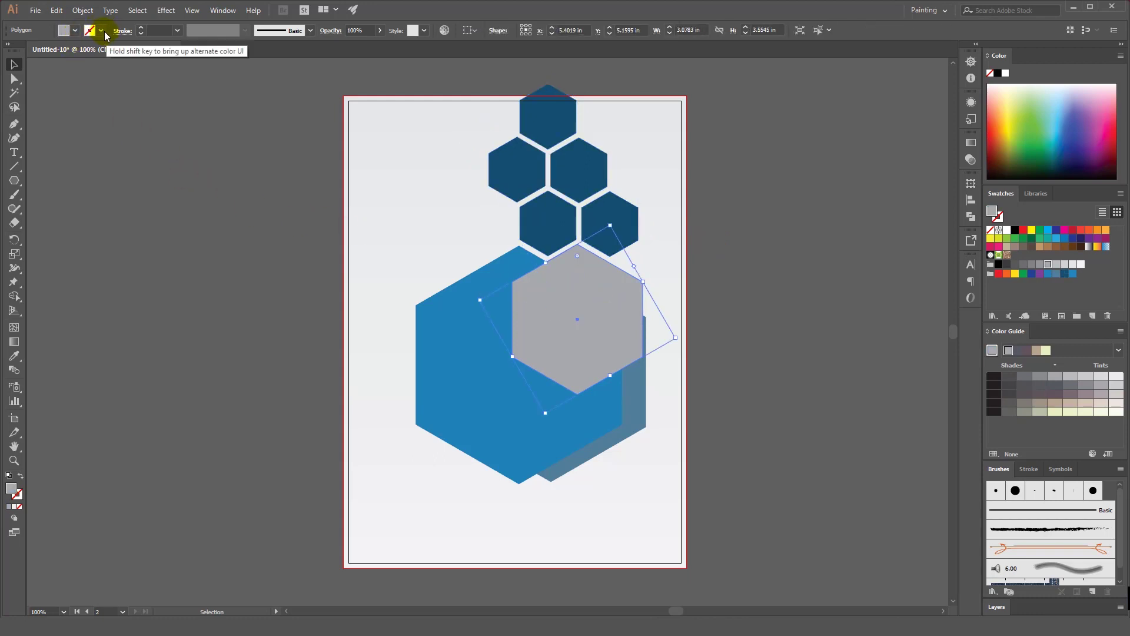
Give the grey hexagon a 10 pt white stroke and drag the city skyline photo onto the page
{"action": "left_click", "coordinate": [139, 32]}
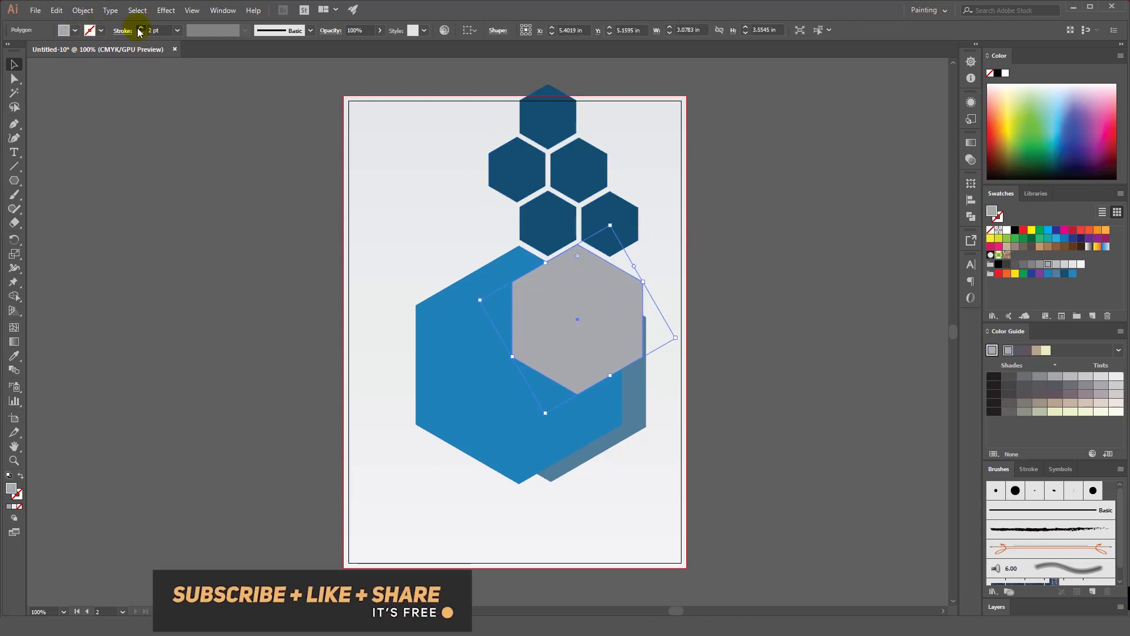
{"action": "left_click", "coordinate": [139, 29]}
{"action": "left_click", "coordinate": [140, 28]}
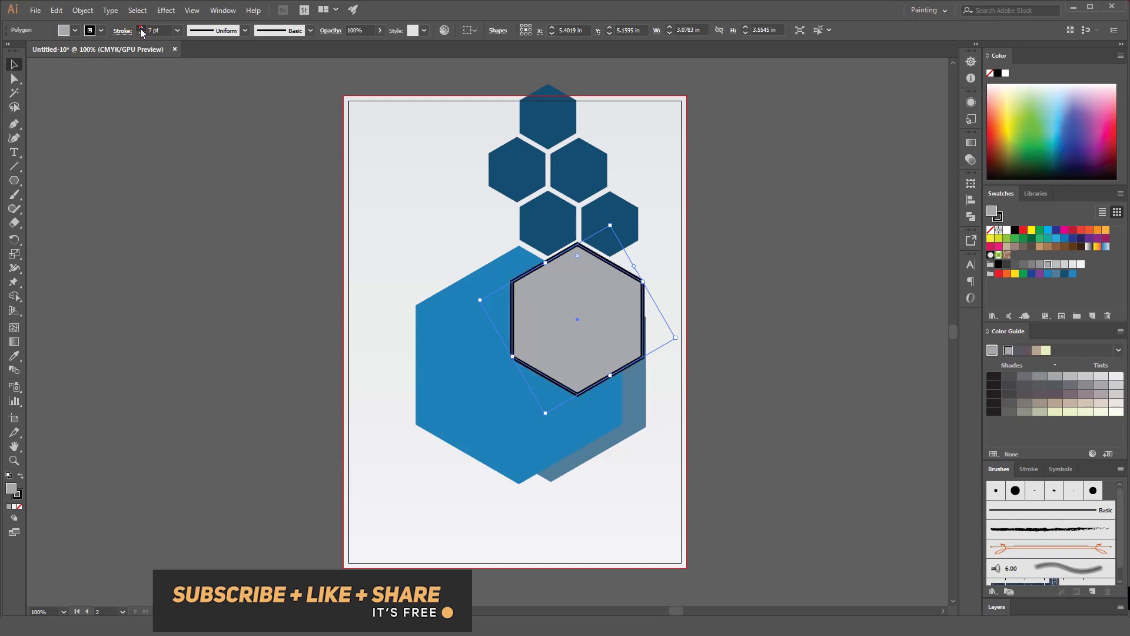
{"action": "left_click", "coordinate": [140, 29]}
{"action": "left_click", "coordinate": [101, 30]}
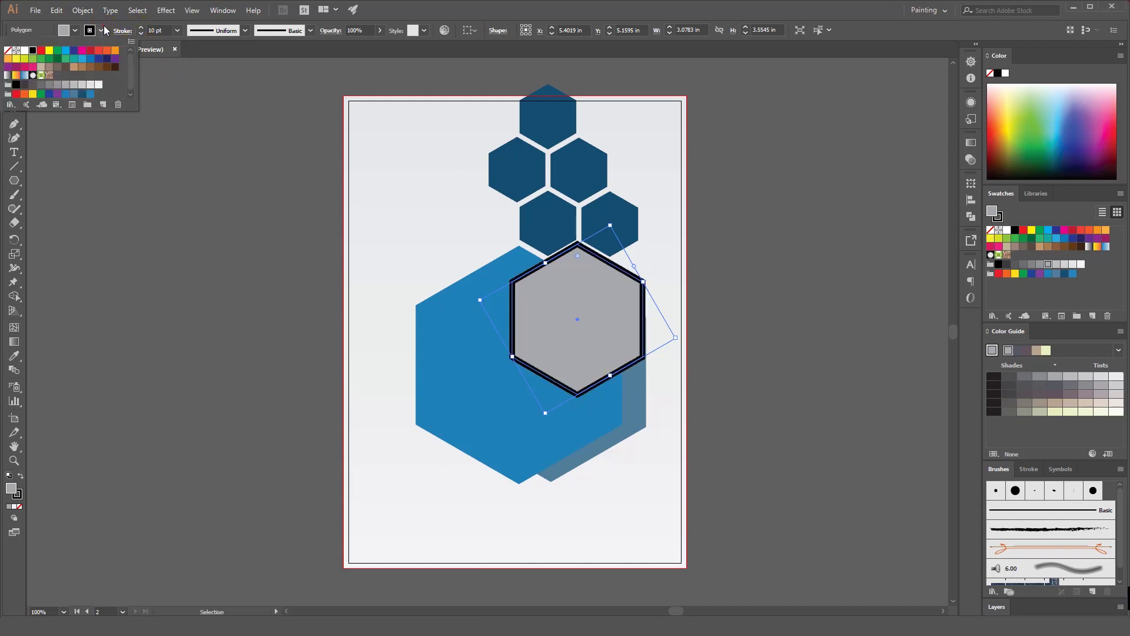
{"action": "left_click", "coordinate": [24, 51]}
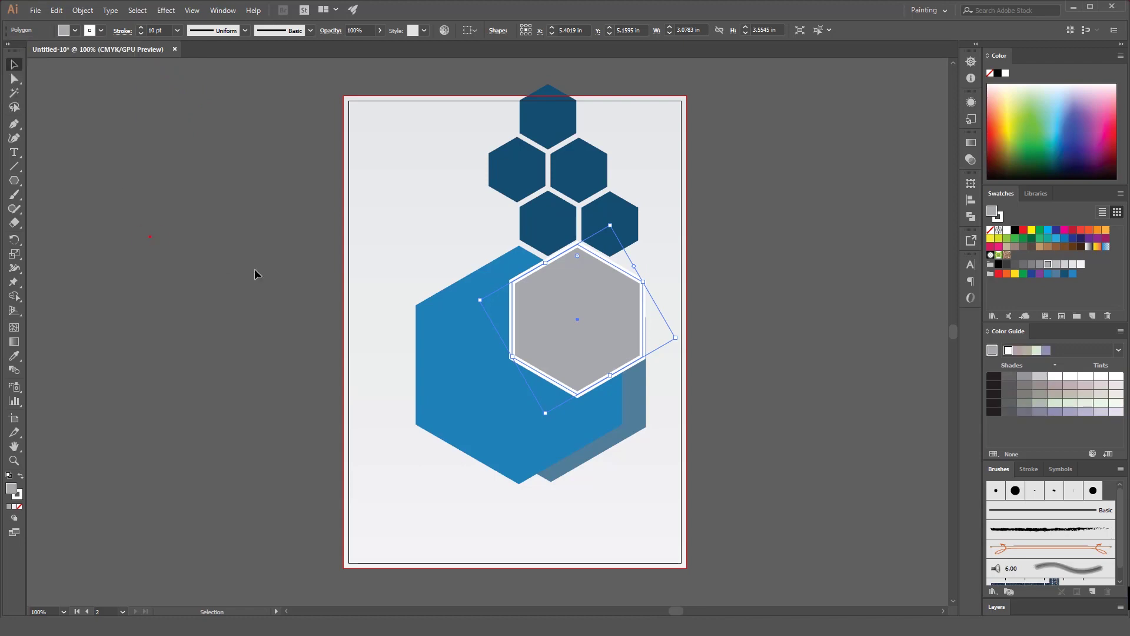
{"action": "left_click", "coordinate": [303, 291]}
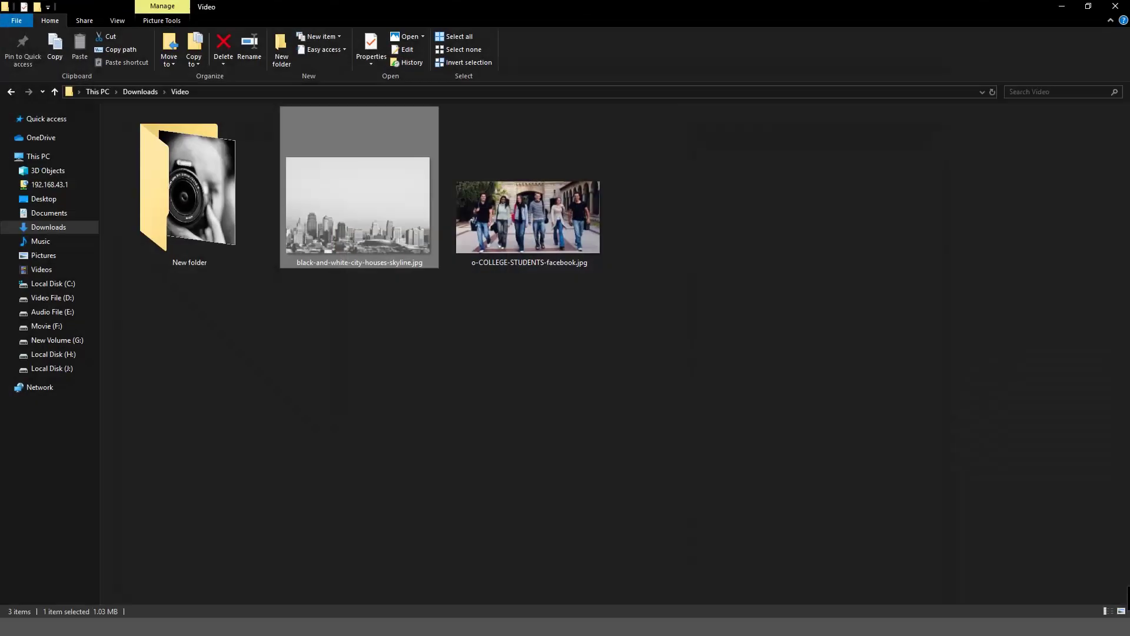
{"action": "left_click_drag", "start_coordinate": [391, 222], "coordinate": [608, 549]}
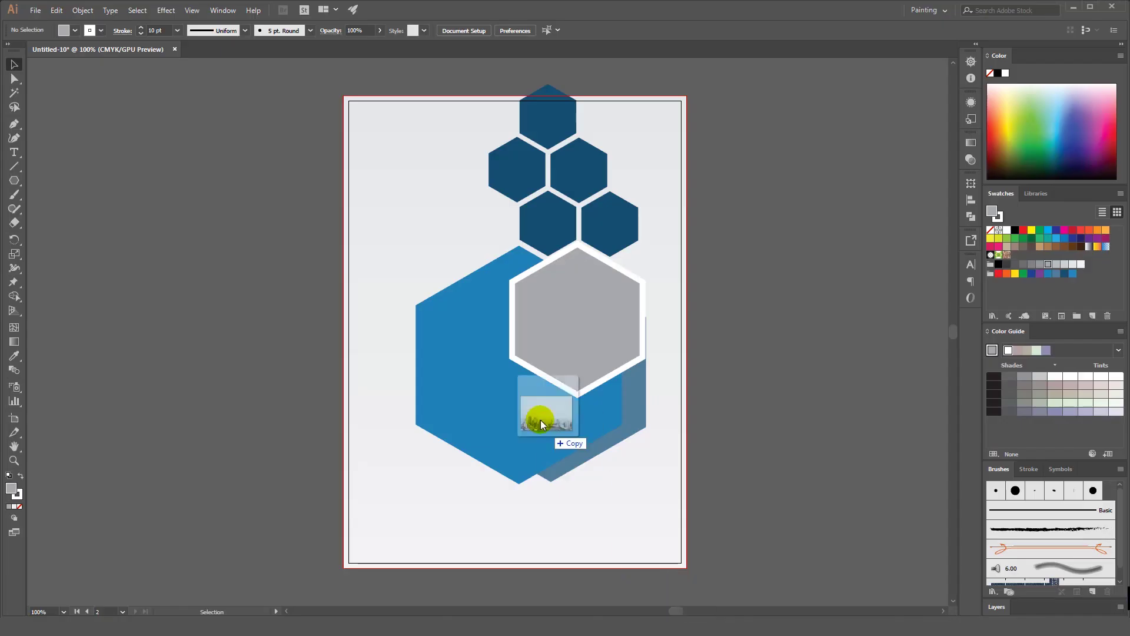
{"action": "left_click_drag", "start_coordinate": [608, 549], "coordinate": [521, 399]}
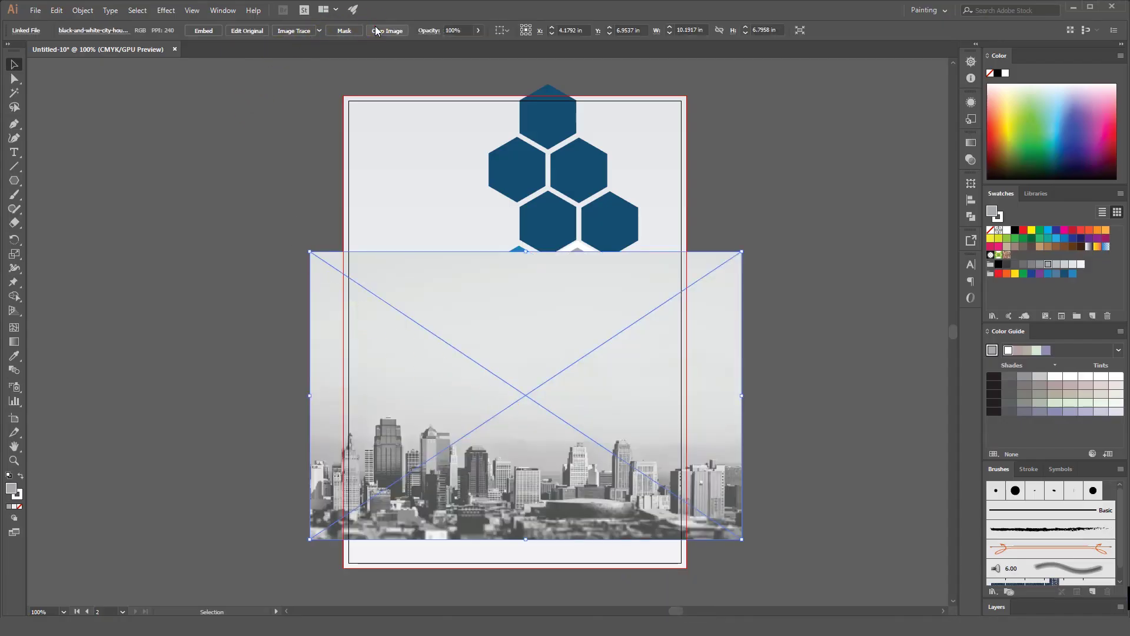
Crop the skyline photo to a tight section of tall buildings, then move and enlarge it over the grey hexagon
{"action": "left_click", "coordinate": [375, 31]}
{"action": "left_click", "coordinate": [620, 328]}
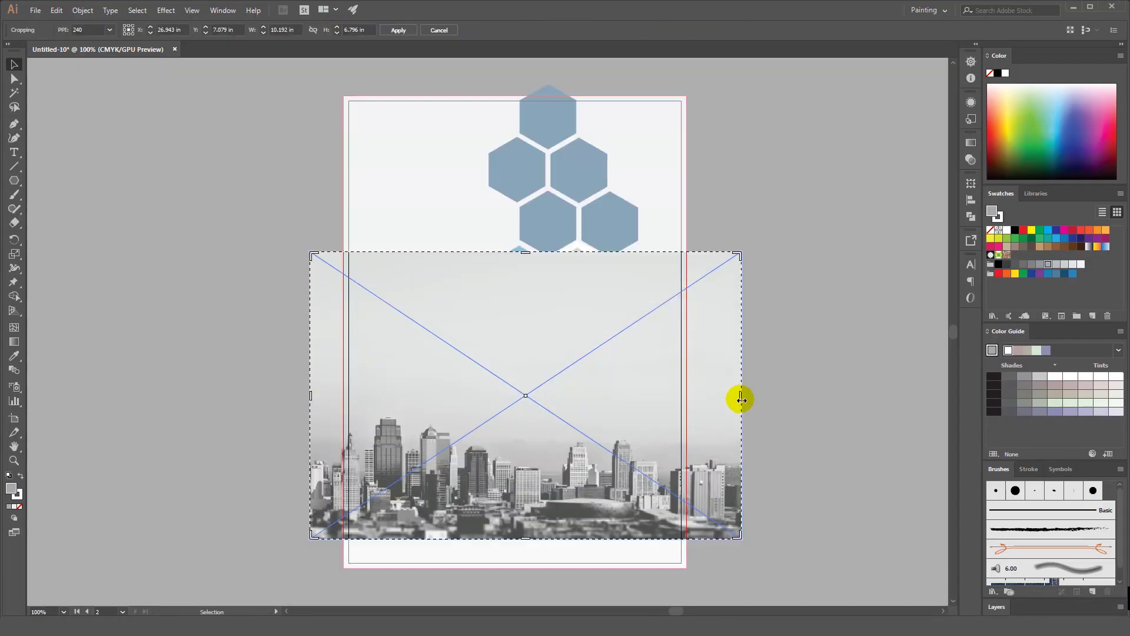
{"action": "left_click_drag", "start_coordinate": [741, 395], "coordinate": [464, 395]}
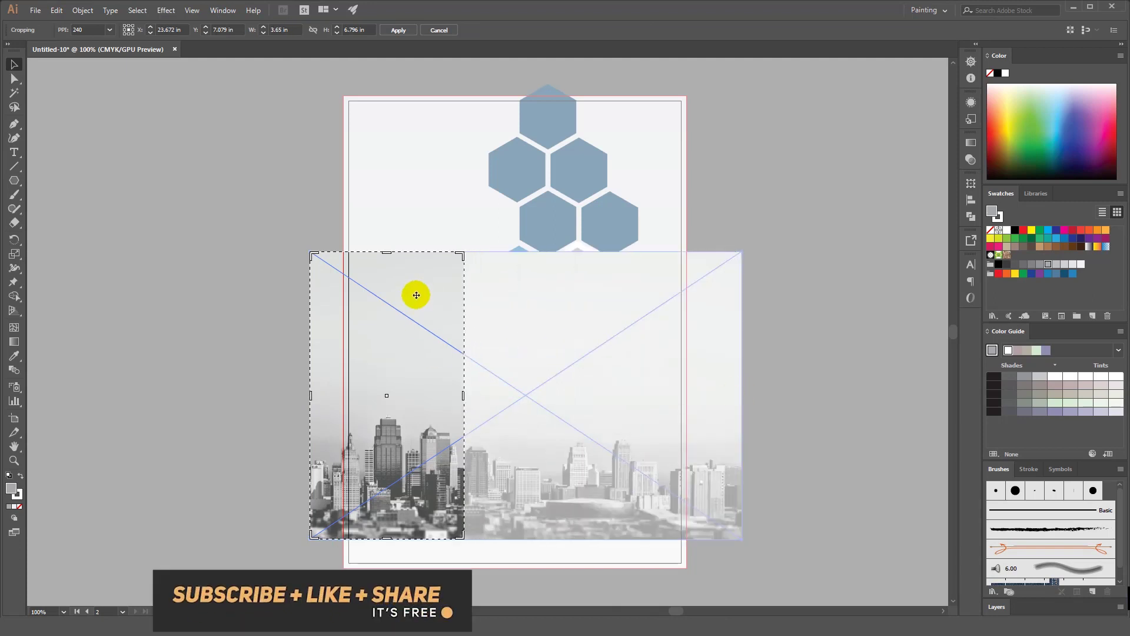
{"action": "left_click_drag", "start_coordinate": [386, 257], "coordinate": [385, 393]}
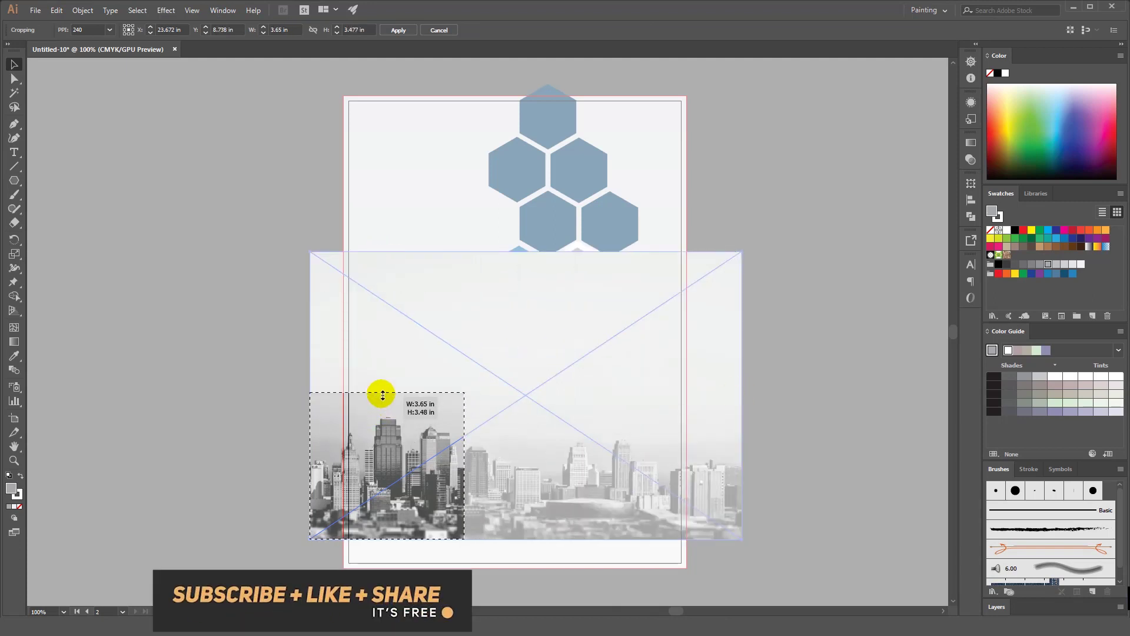
{"action": "left_click", "coordinate": [392, 35]}
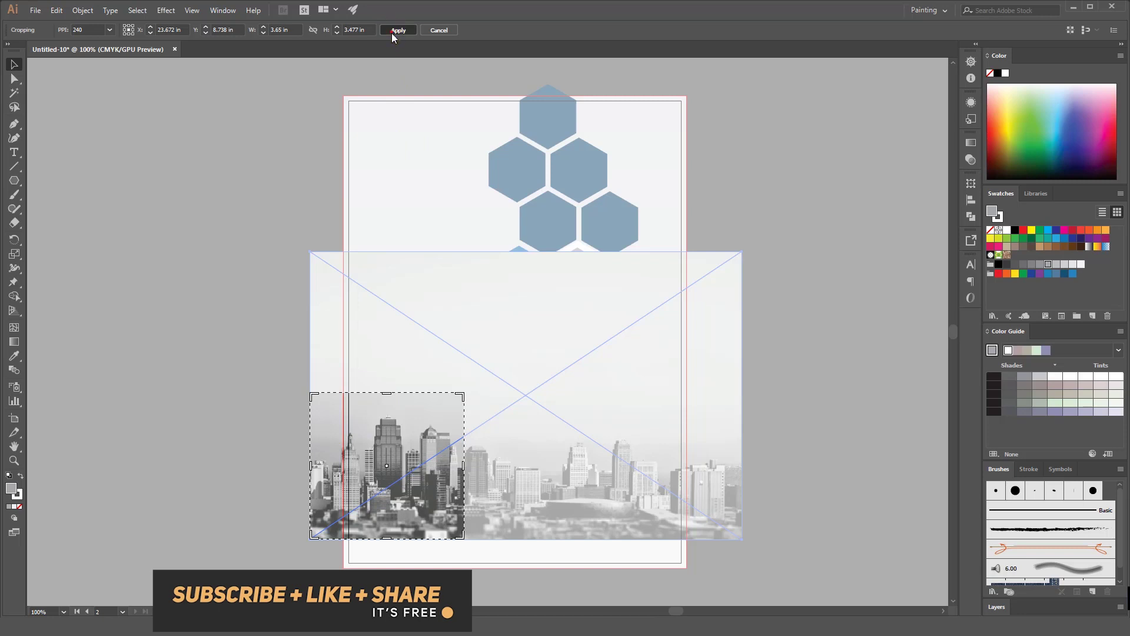
{"action": "left_click_drag", "start_coordinate": [465, 536], "coordinate": [642, 380]}
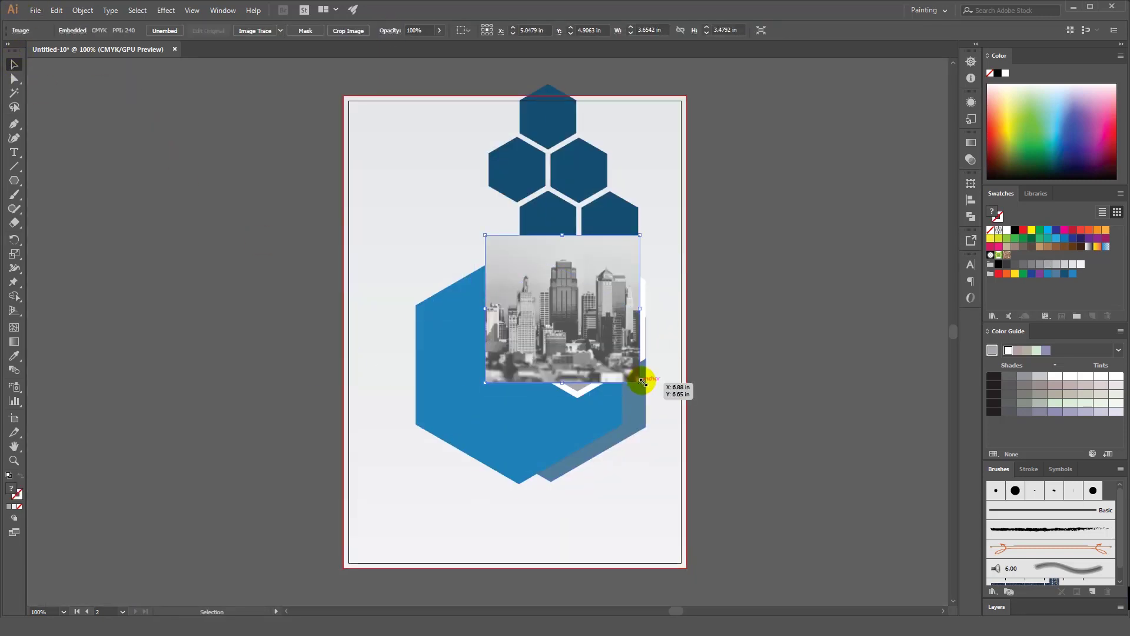
{"action": "left_click_drag", "start_coordinate": [640, 382], "coordinate": [662, 403]}
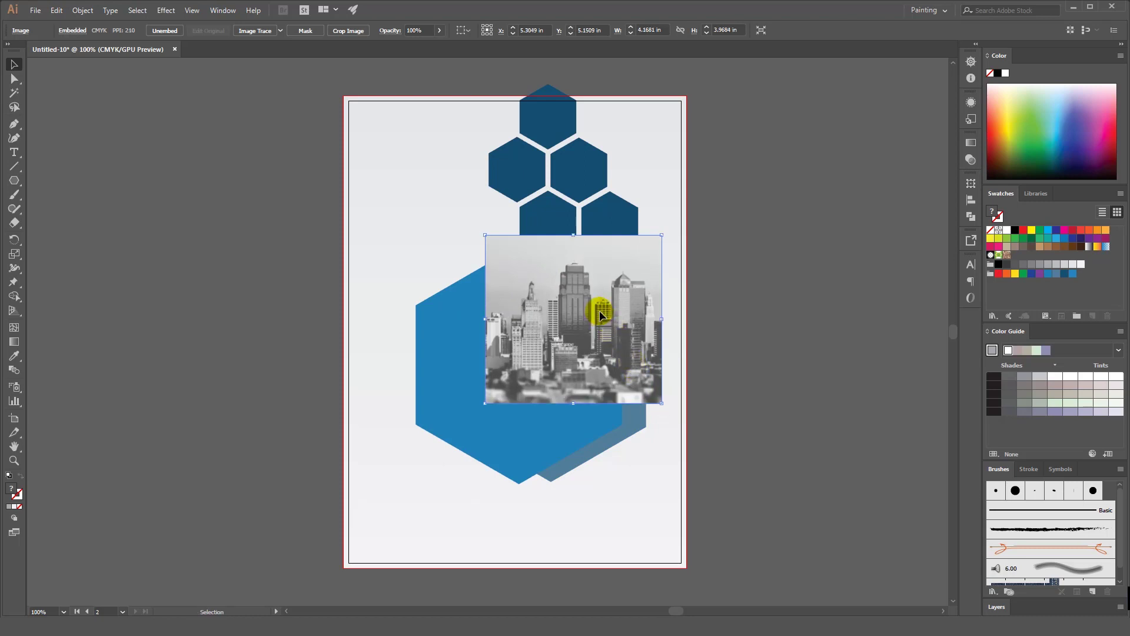
Copy the grey hexagon and paste the copy in front of the skyline photo
{"action": "left_click_drag", "start_coordinate": [600, 316], "coordinate": [807, 416]}
{"action": "left_click", "coordinate": [575, 294]}
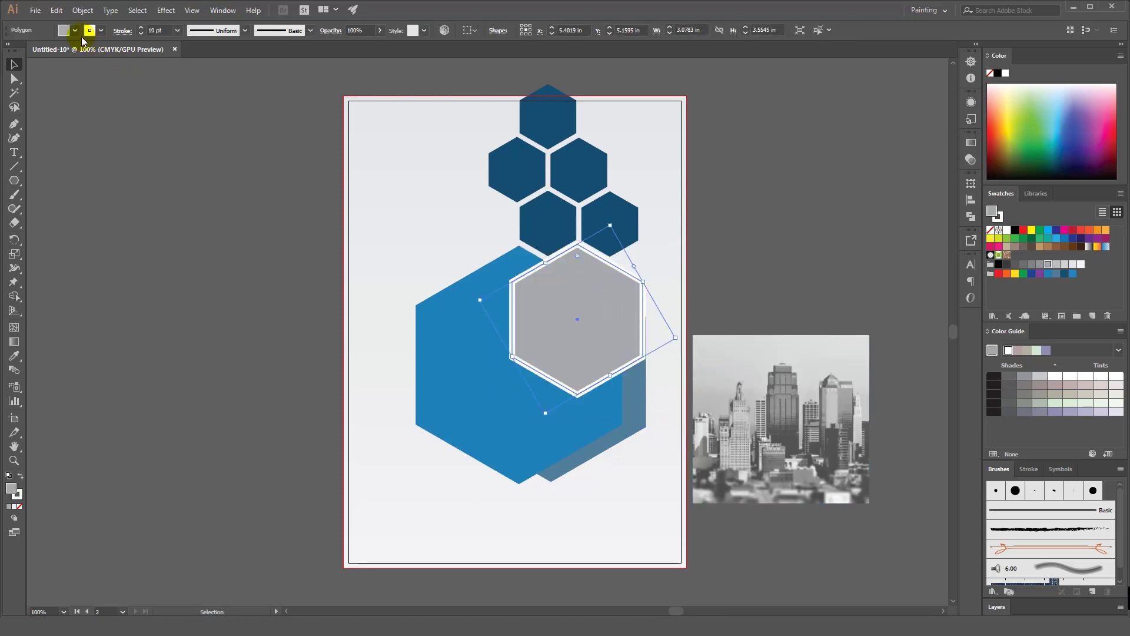
{"action": "left_click", "coordinate": [57, 10]}
{"action": "left_click", "coordinate": [71, 61]}
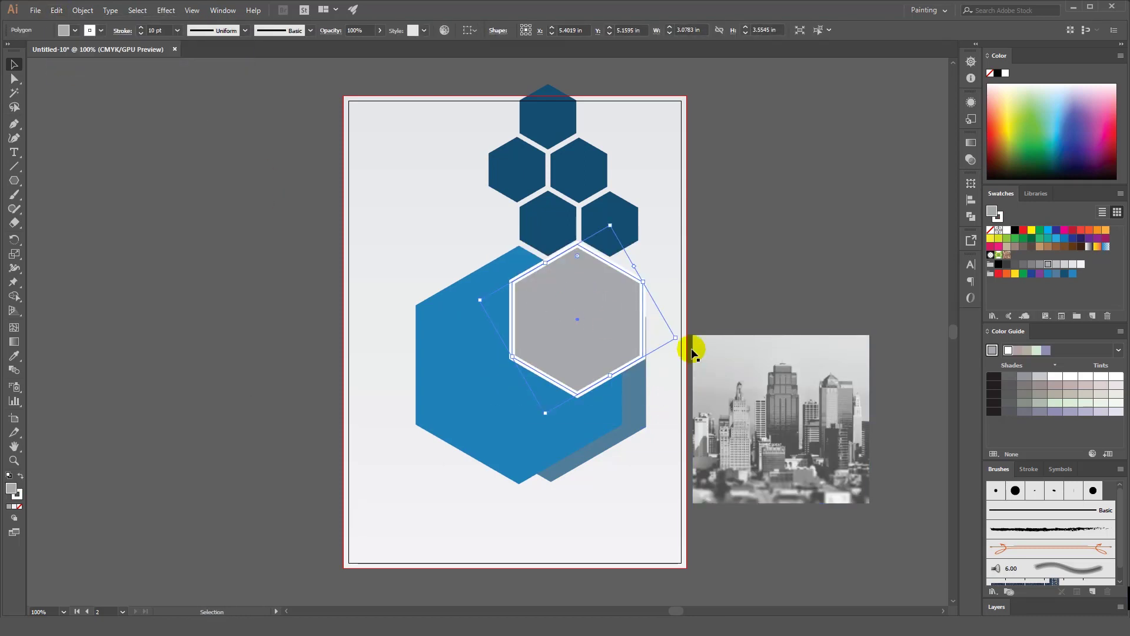
{"action": "left_click_drag", "start_coordinate": [765, 396], "coordinate": [571, 292]}
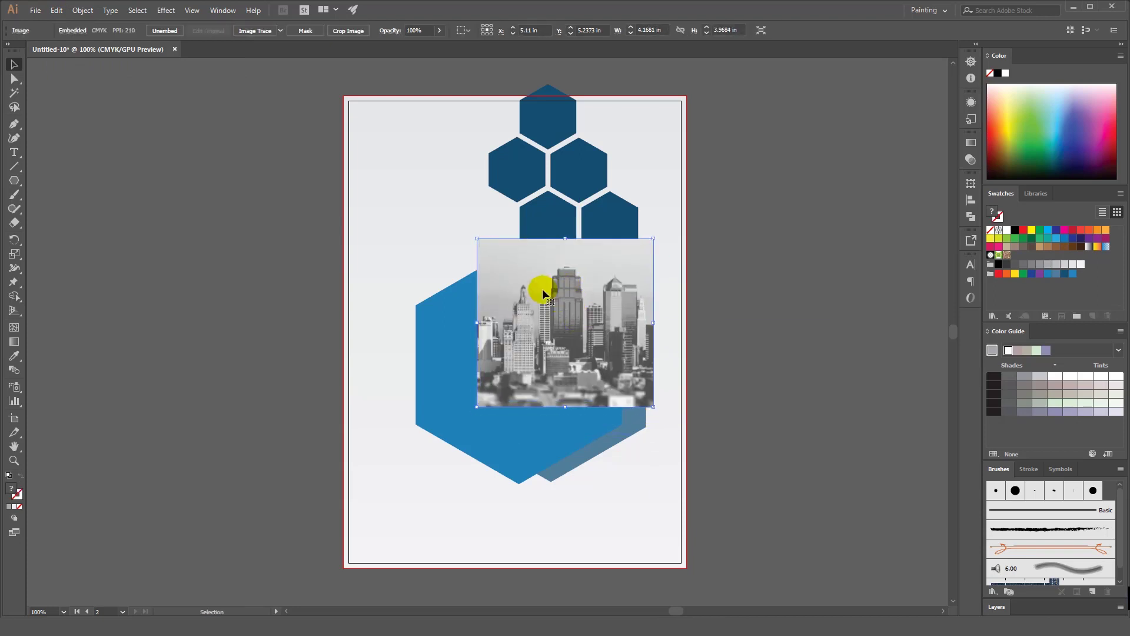
{"action": "left_click", "coordinate": [55, 11]}
{"action": "left_click", "coordinate": [84, 94]}
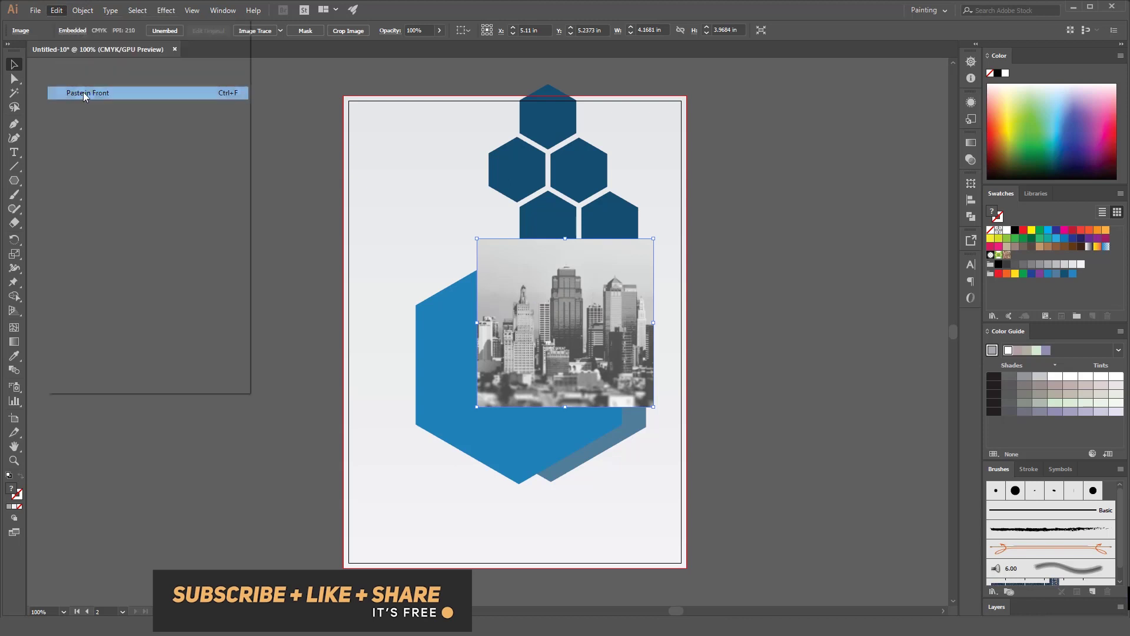
Make a clipping mask of the photo with the hexagon copy and resize the clip group slightly
{"action": "left_click", "coordinate": [512, 256], "text": "shift"}
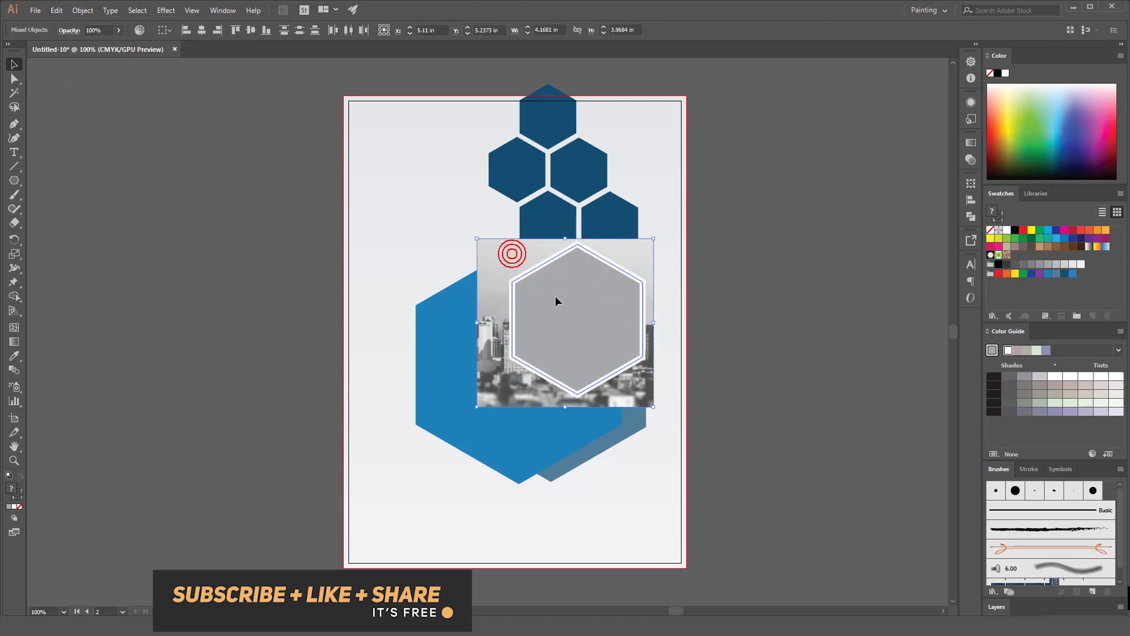
{"action": "right_click", "coordinate": [556, 295]}
{"action": "left_click", "coordinate": [579, 381]}
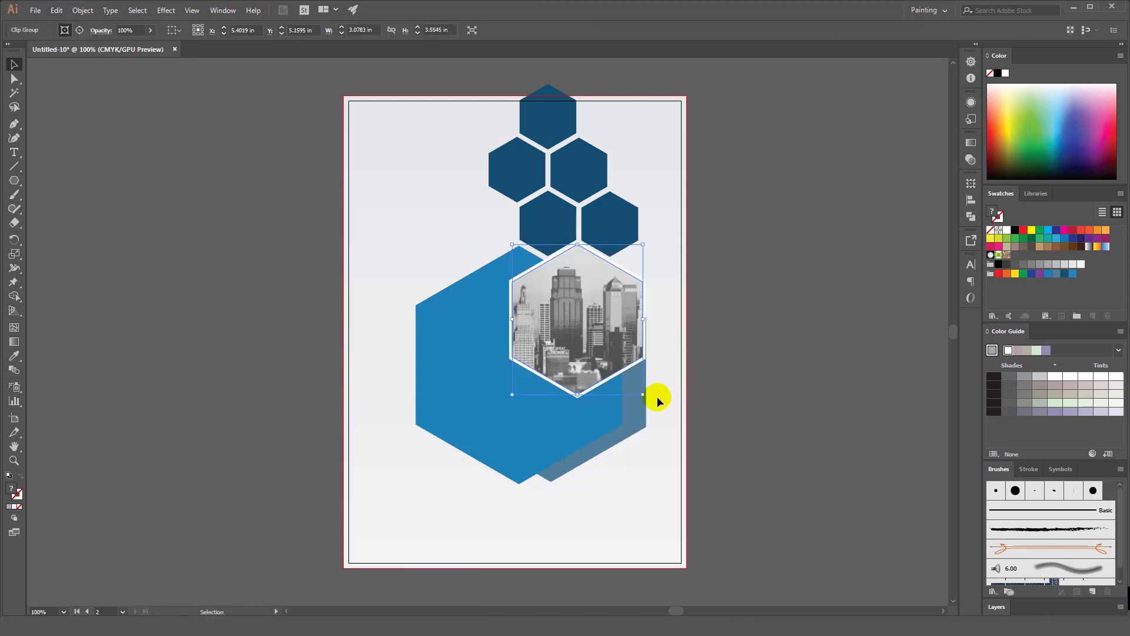
{"action": "left_click_drag", "start_coordinate": [641, 394], "coordinate": [642, 393]}
{"action": "left_click", "coordinate": [191, 289]}
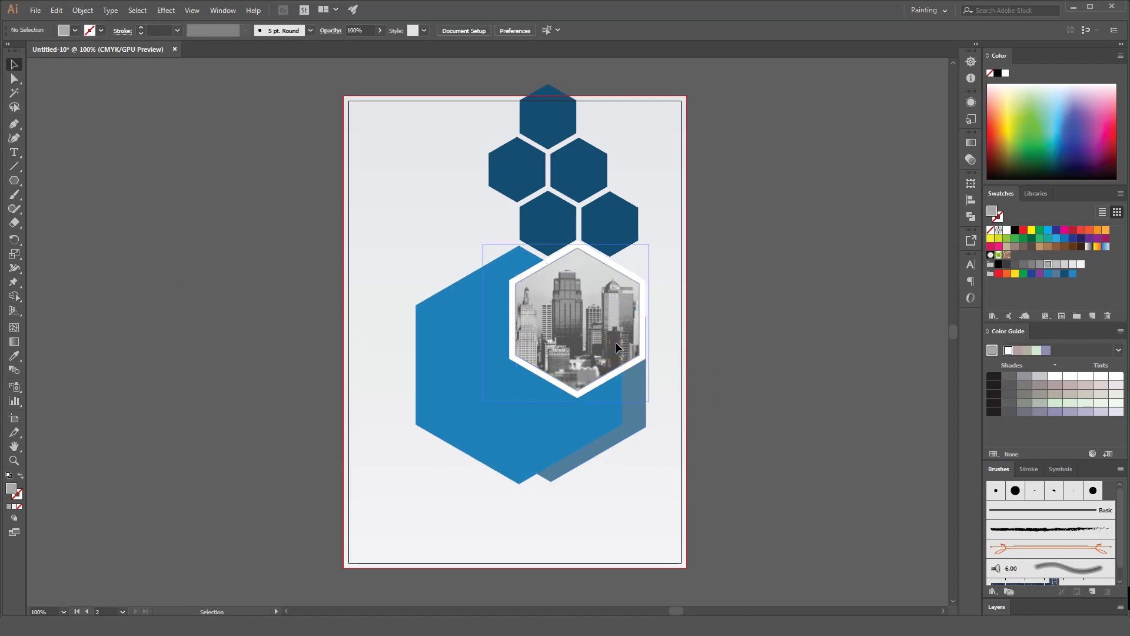
{"action": "left_click", "coordinate": [641, 391]}
{"action": "left_click", "coordinate": [736, 393]}
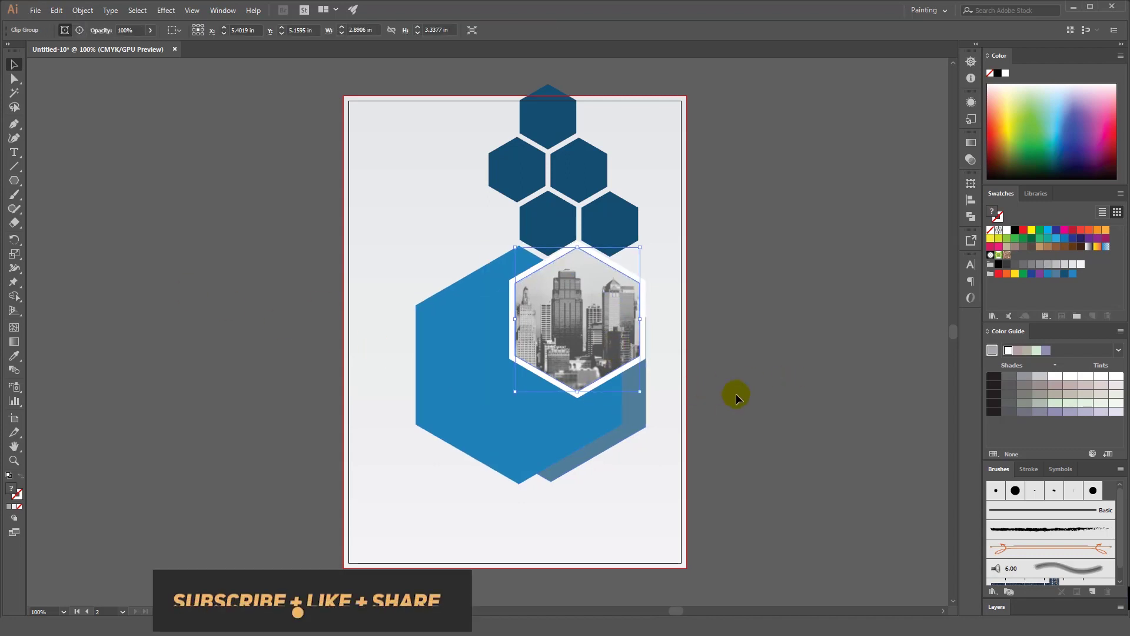
{"action": "left_click", "coordinate": [12, 154]}
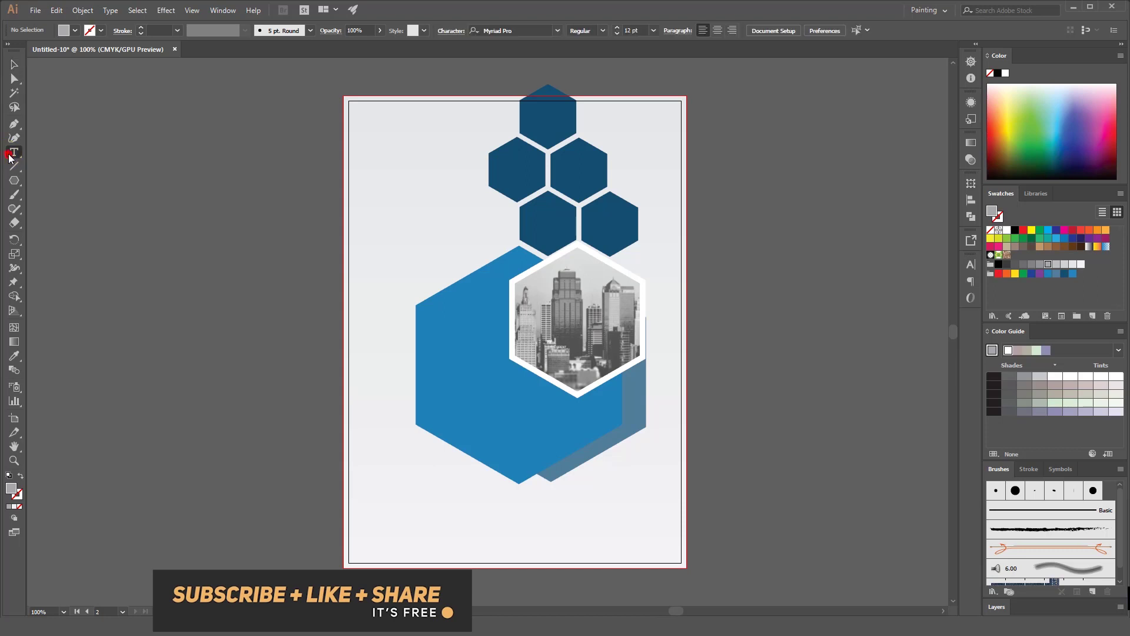
Draw a rectangle left of the photo hexagon with a 10 pt white stroke
{"action": "left_click_drag", "start_coordinate": [12, 185], "coordinate": [65, 180]}
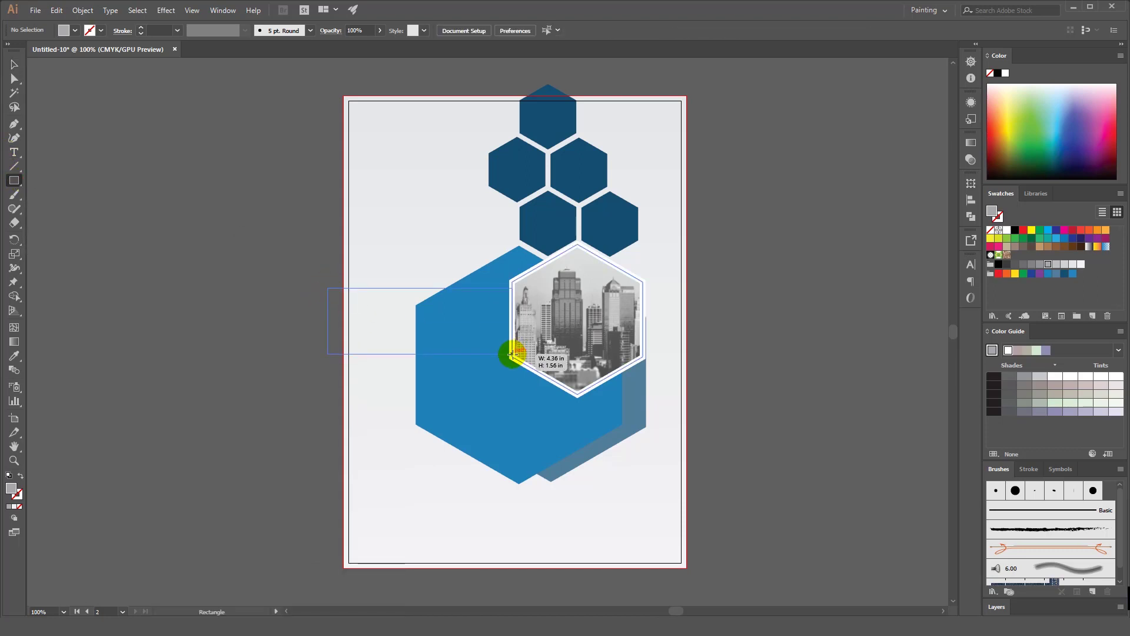
{"action": "left_click_drag", "start_coordinate": [327, 288], "coordinate": [512, 354]}
{"action": "left_click", "coordinate": [95, 31]}
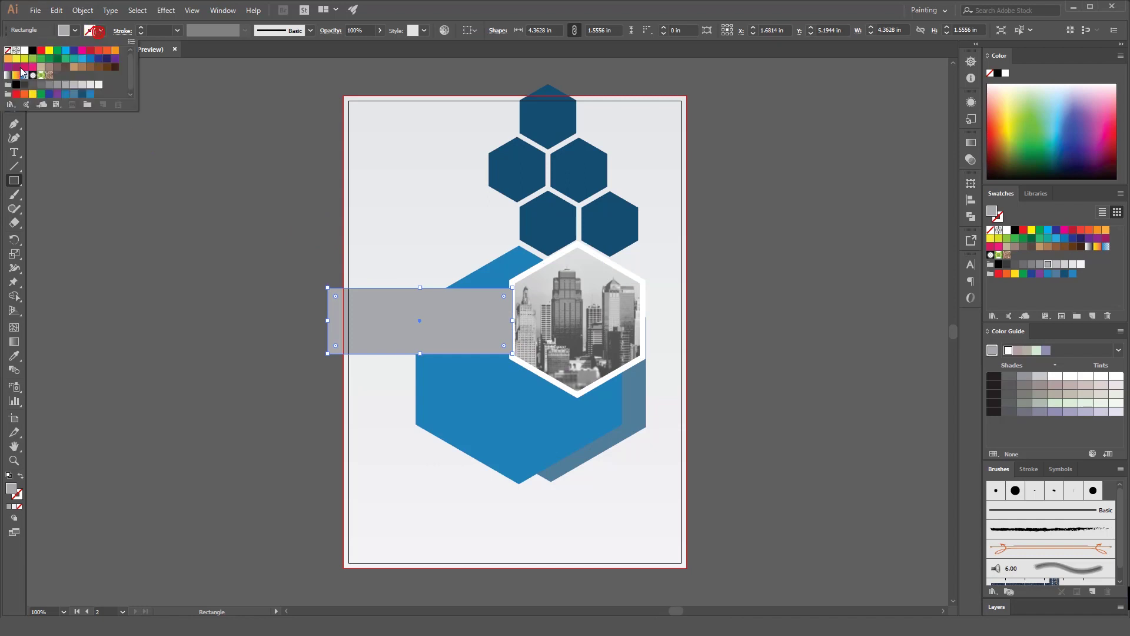
{"action": "left_click", "coordinate": [25, 50]}
{"action": "left_click", "coordinate": [163, 29]}
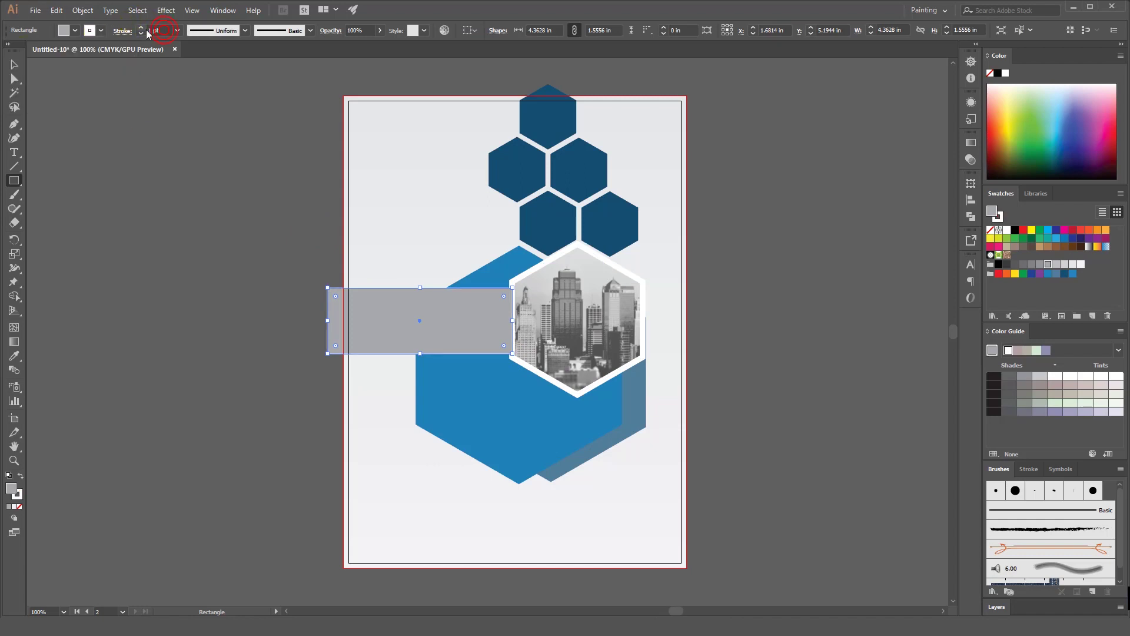
{"action": "left_click", "coordinate": [147, 30]}
{"action": "type", "text": "10"}
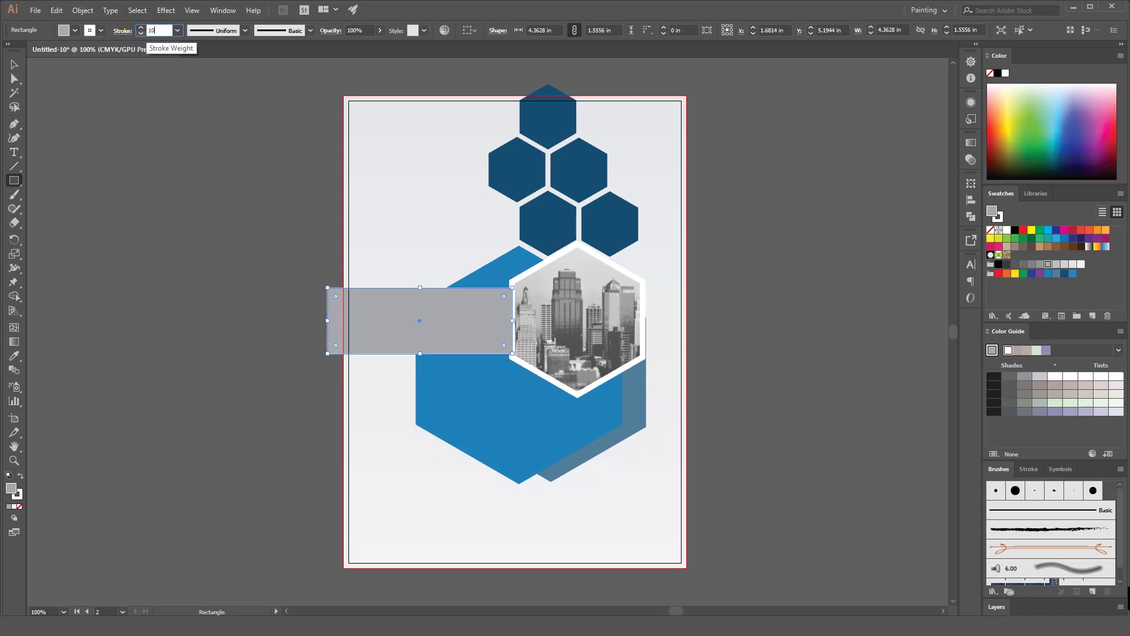
{"action": "key", "text": "Return"}
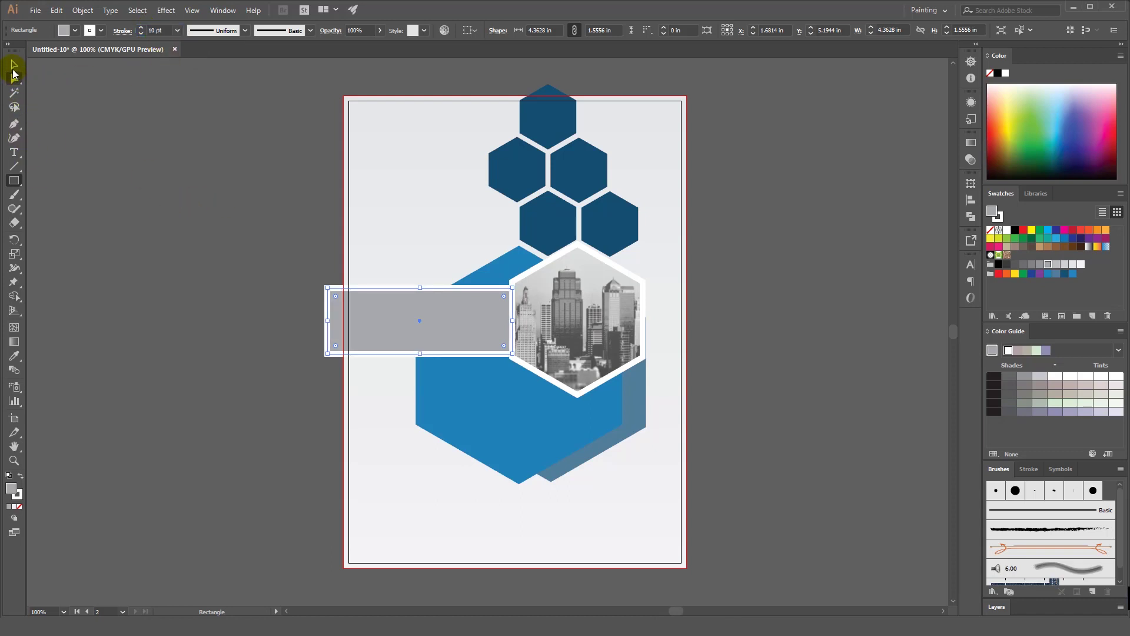
Stretch the rectangle slightly taller, nudge it into place, and fill it black
{"action": "left_click", "coordinate": [13, 69]}
{"action": "left_click_drag", "start_coordinate": [421, 291], "coordinate": [420, 284]}
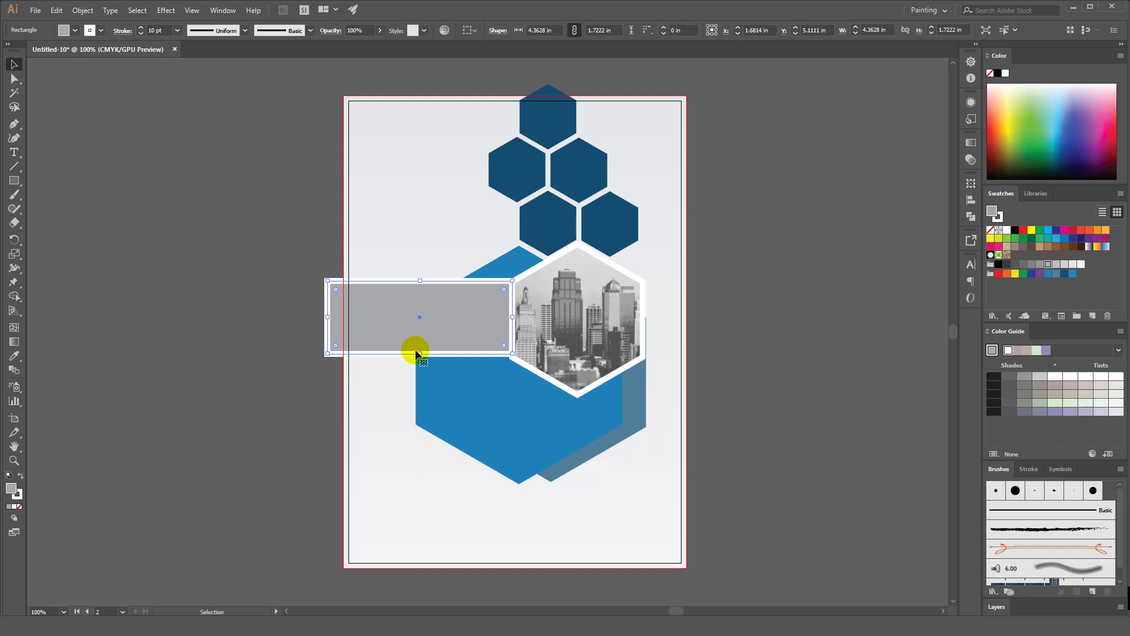
{"action": "key", "text": "Down"}
{"action": "key", "text": "Down"}
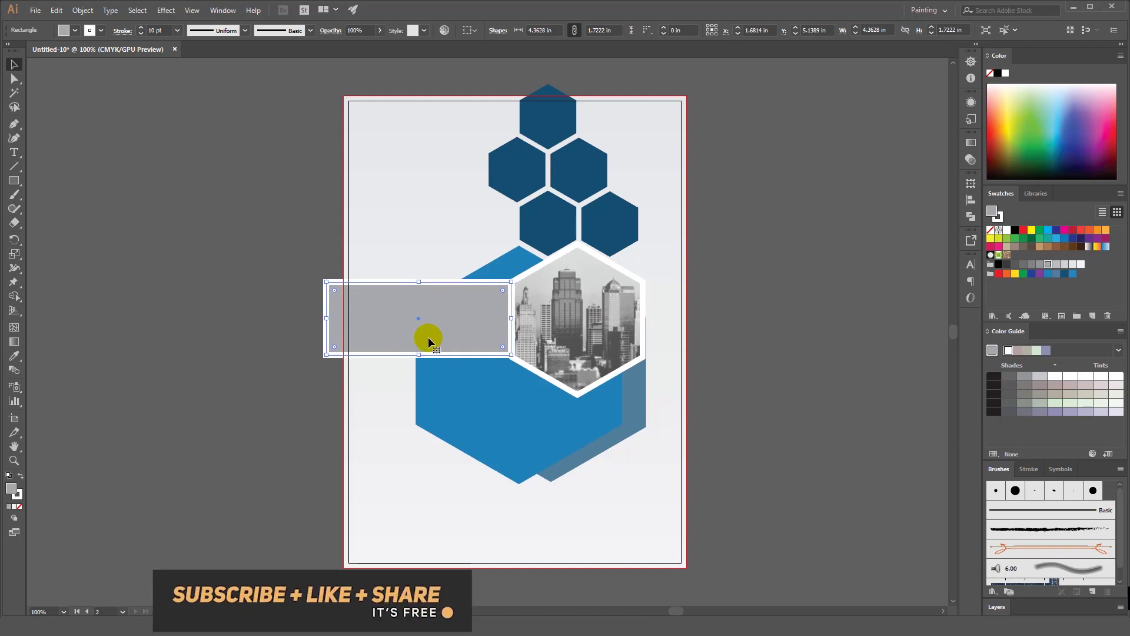
{"action": "left_click_drag", "start_coordinate": [428, 337], "coordinate": [427, 337]}
{"action": "left_click", "coordinate": [999, 264]}
{"action": "left_click", "coordinate": [576, 373]}
{"action": "left_click", "coordinate": [538, 106]}
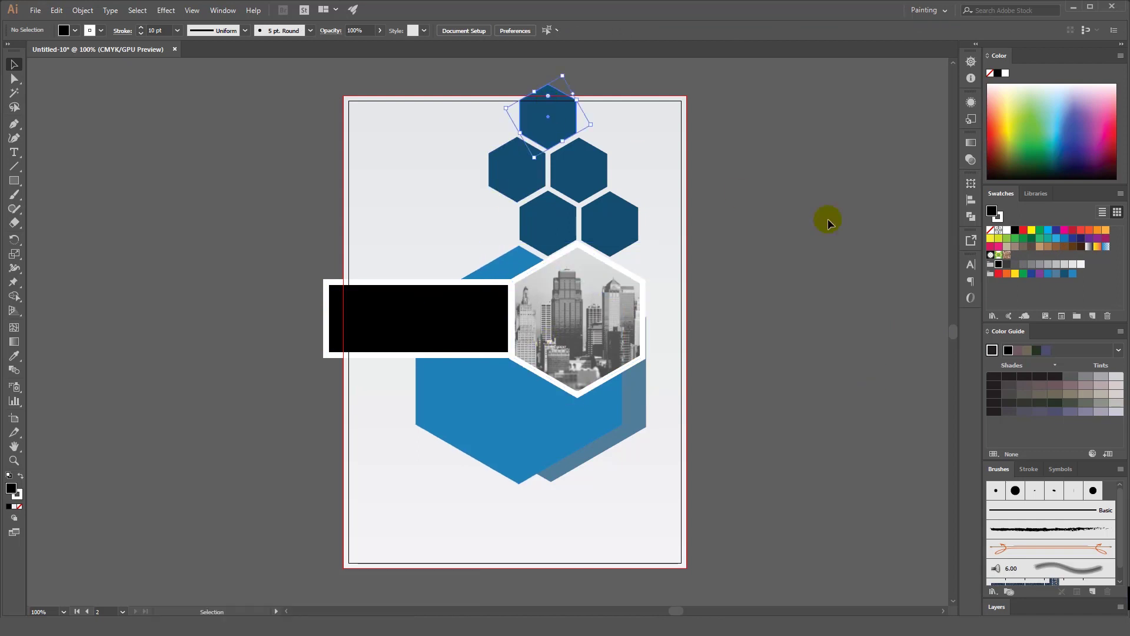
Fill the top hexagon black and give the left second-row hexagon a white-to-blue linear gradient
{"action": "left_click", "coordinate": [996, 264]}
{"action": "left_click", "coordinate": [517, 171]}
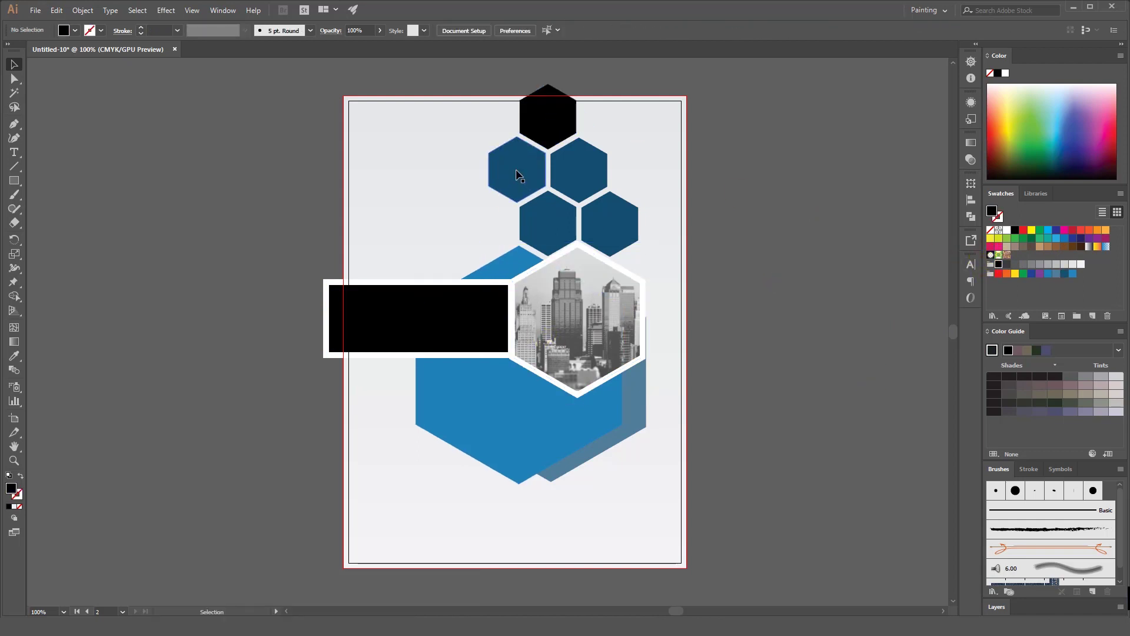
{"action": "left_click", "coordinate": [833, 174]}
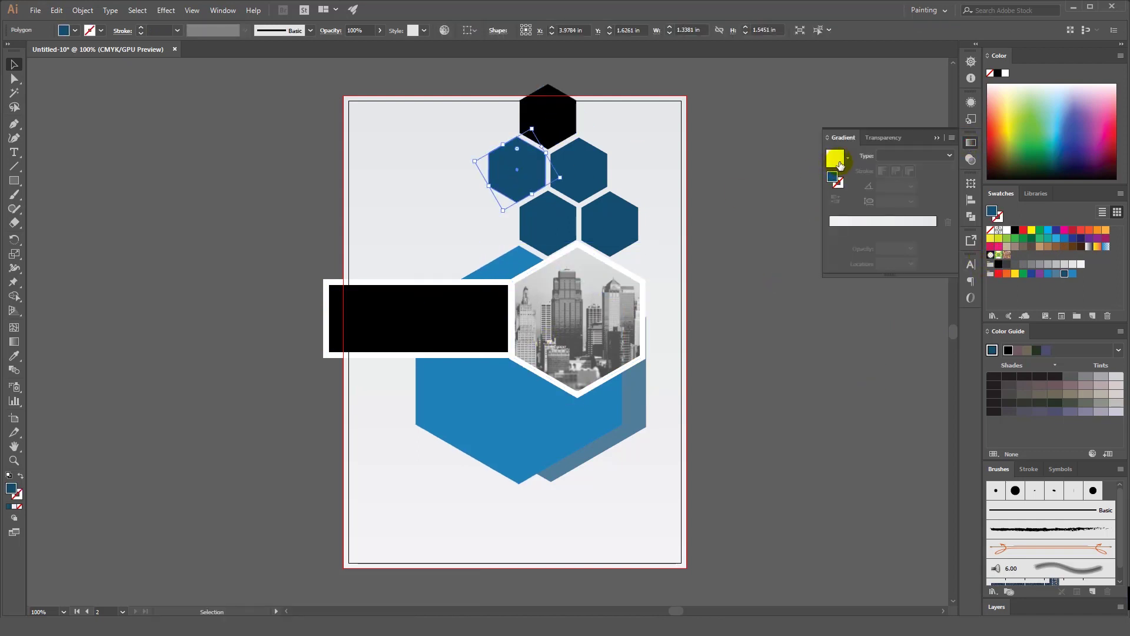
{"action": "left_click", "coordinate": [847, 158]}
{"action": "left_click", "coordinate": [846, 236]}
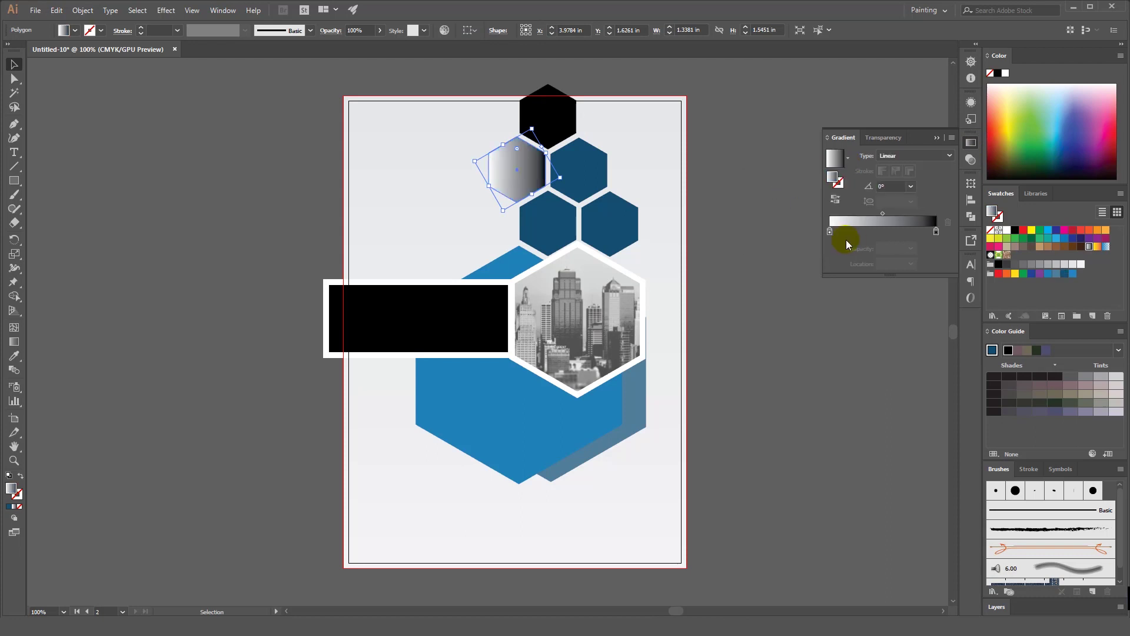
{"action": "left_click", "coordinate": [1067, 247]}
{"action": "left_click_drag", "start_coordinate": [1058, 240], "coordinate": [936, 232]}
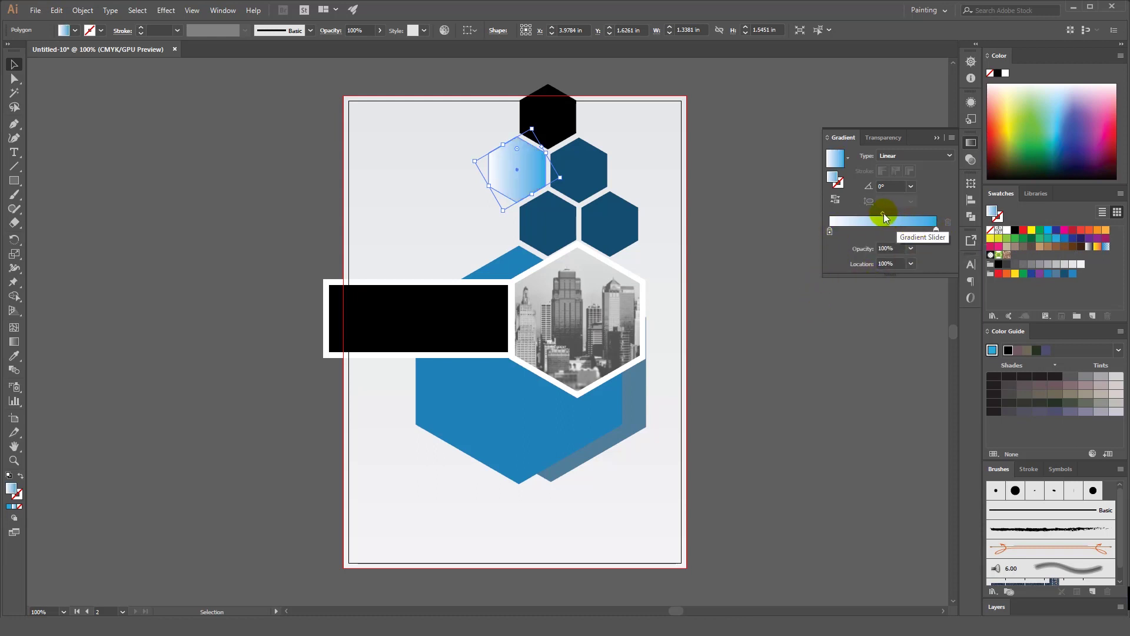
{"action": "left_click_drag", "start_coordinate": [883, 214], "coordinate": [857, 215]}
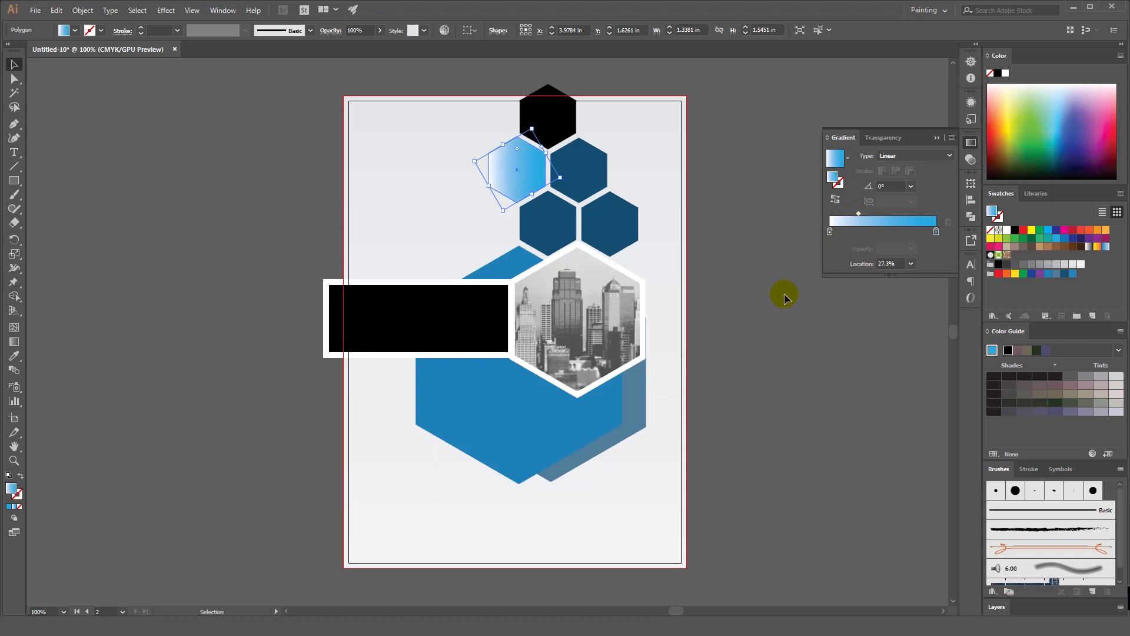
Apply the same blue gradient to the adjacent hexagon and nudge the black rectangle left
{"action": "left_click", "coordinate": [778, 212]}
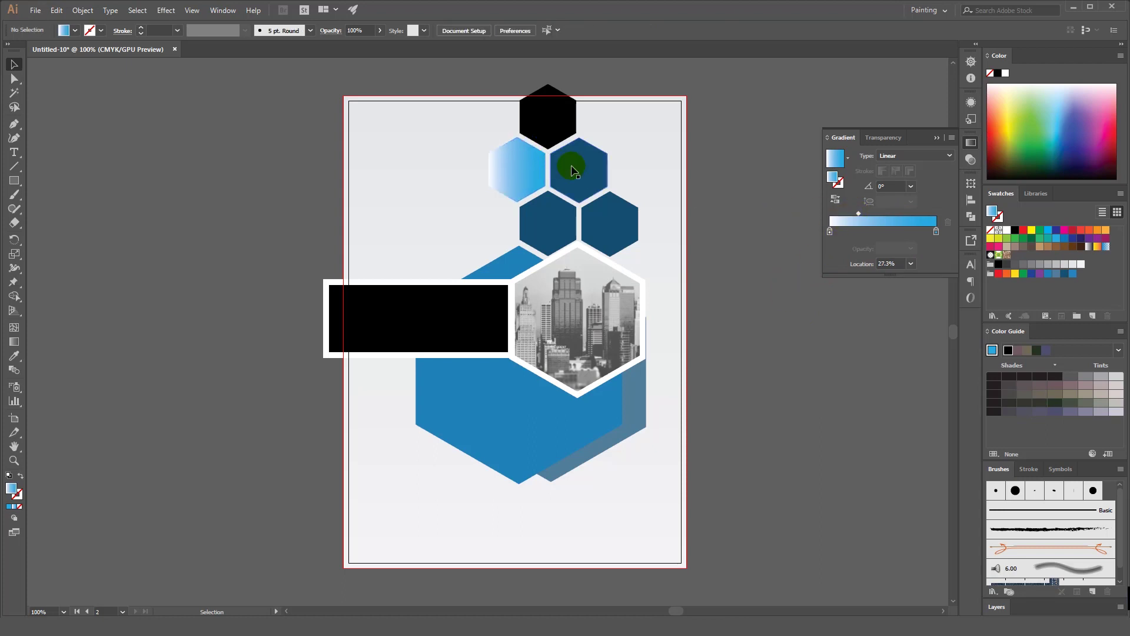
{"action": "left_click", "coordinate": [572, 169]}
{"action": "left_click", "coordinate": [833, 162]}
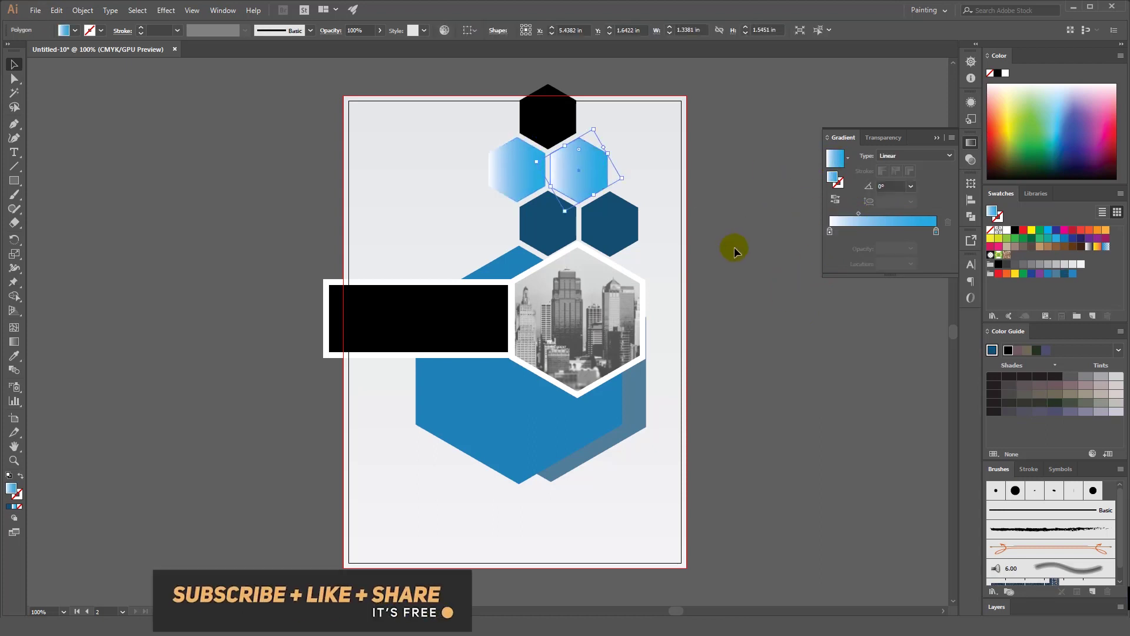
{"action": "left_click", "coordinate": [735, 246]}
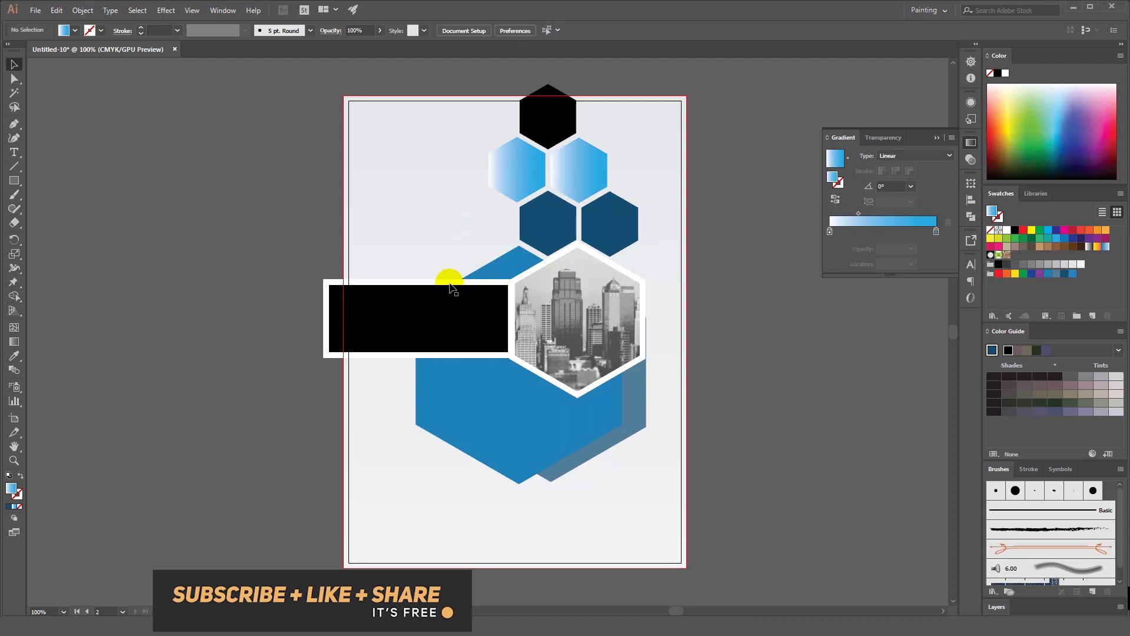
{"action": "left_click", "coordinate": [328, 316]}
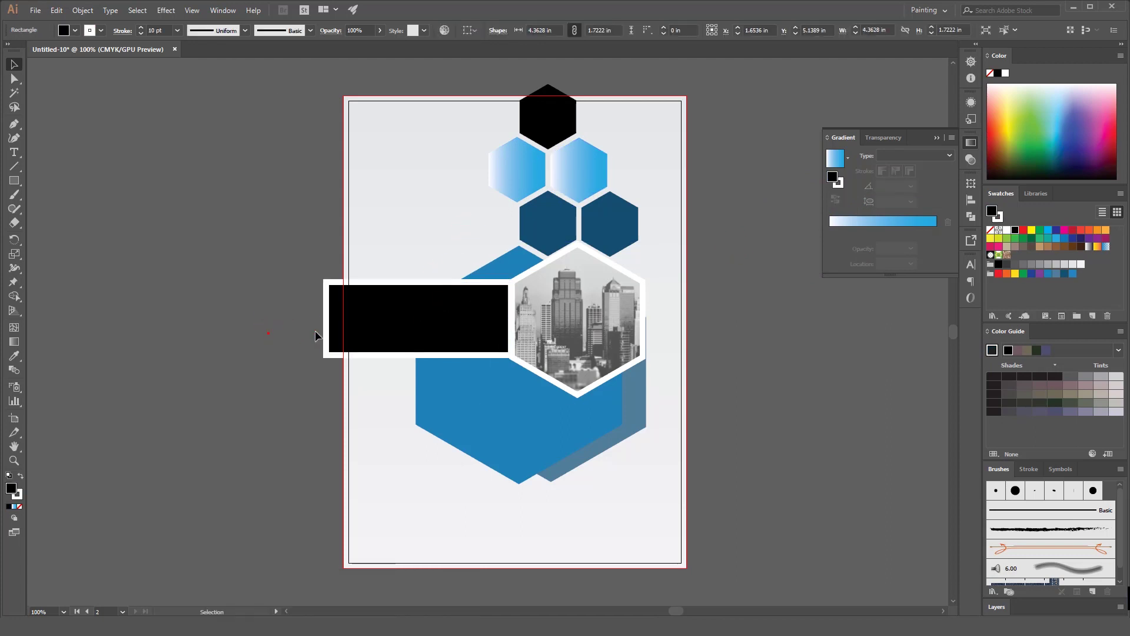
{"action": "left_click_drag", "start_coordinate": [416, 328], "coordinate": [415, 328]}
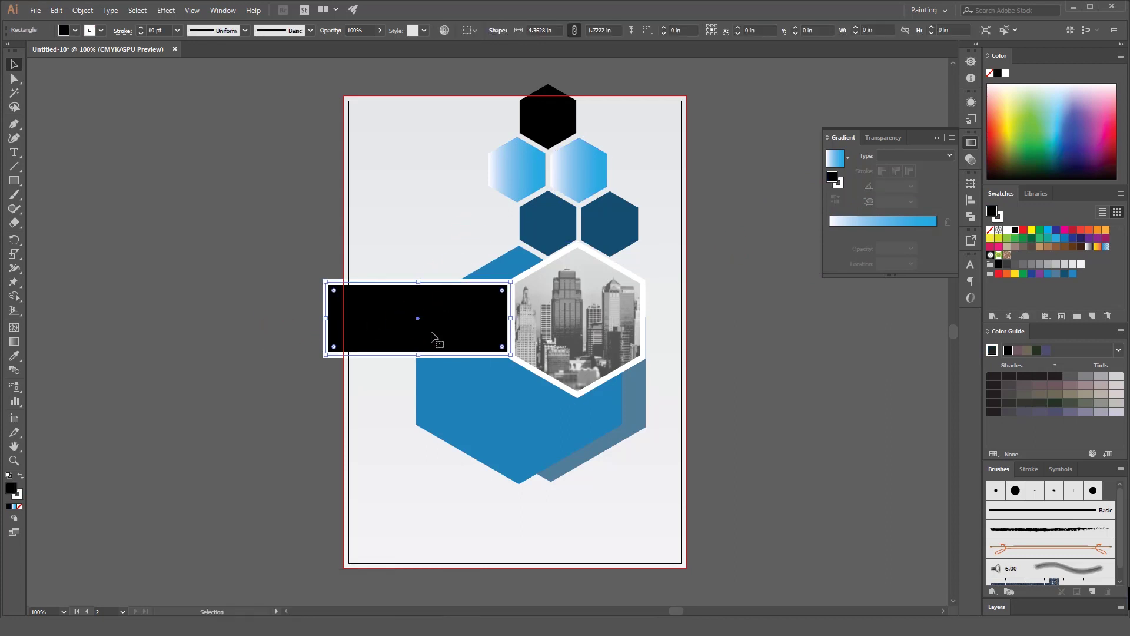
Add a '2020' text at the upper left of the cover and enlarge it to 60 pt
{"action": "left_click", "coordinate": [330, 417]}
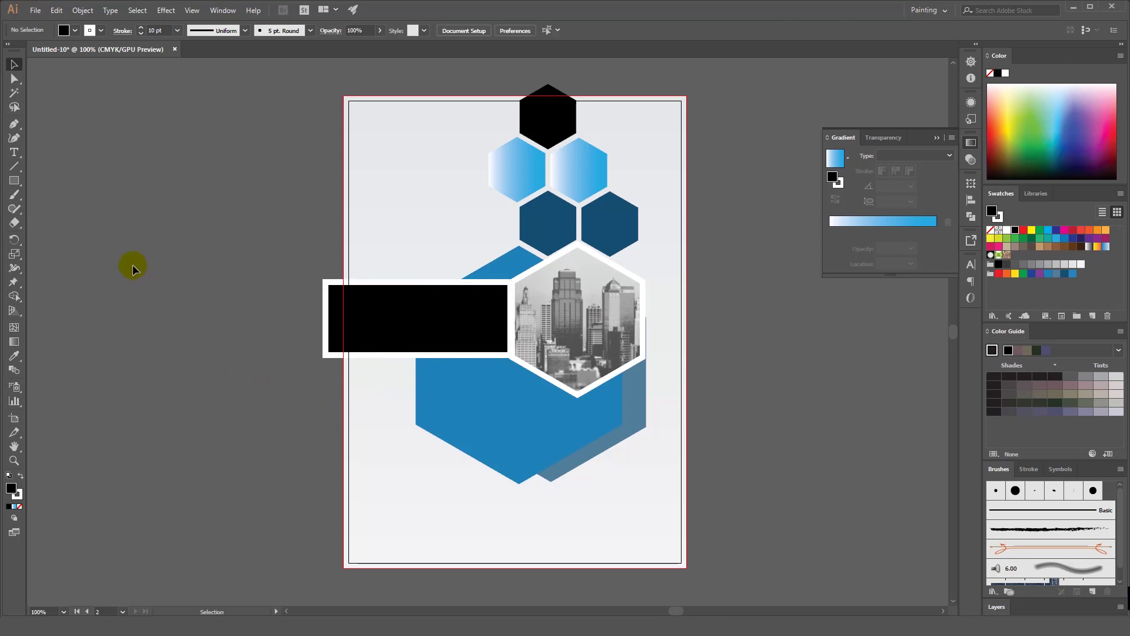
{"action": "left_click", "coordinate": [16, 154]}
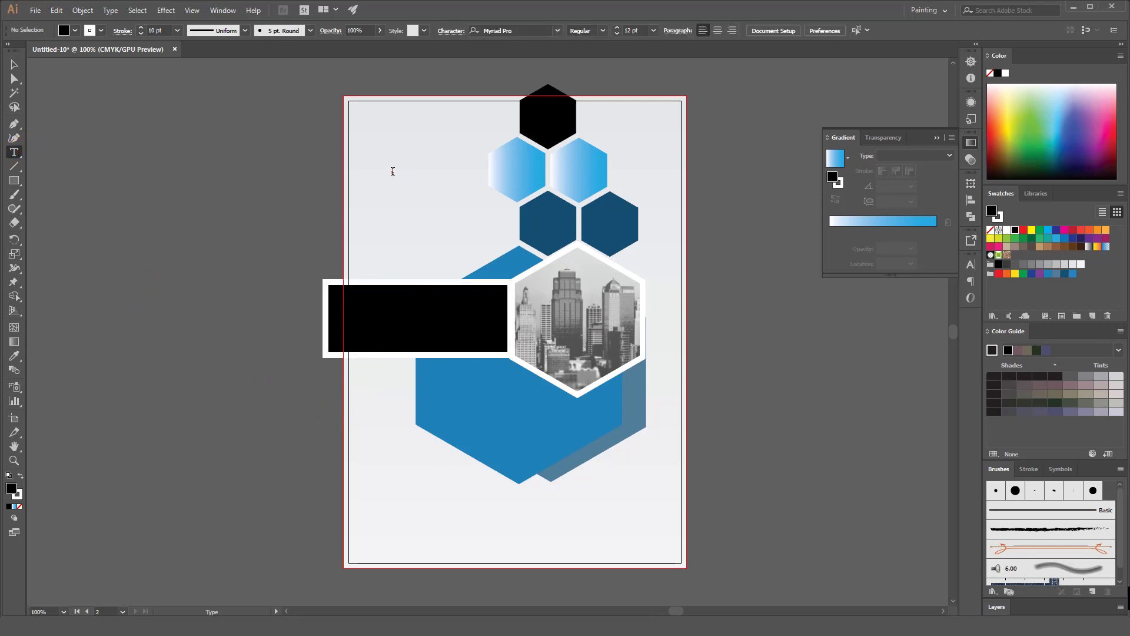
{"action": "left_click", "coordinate": [393, 171]}
{"action": "type", "text": "2020"}
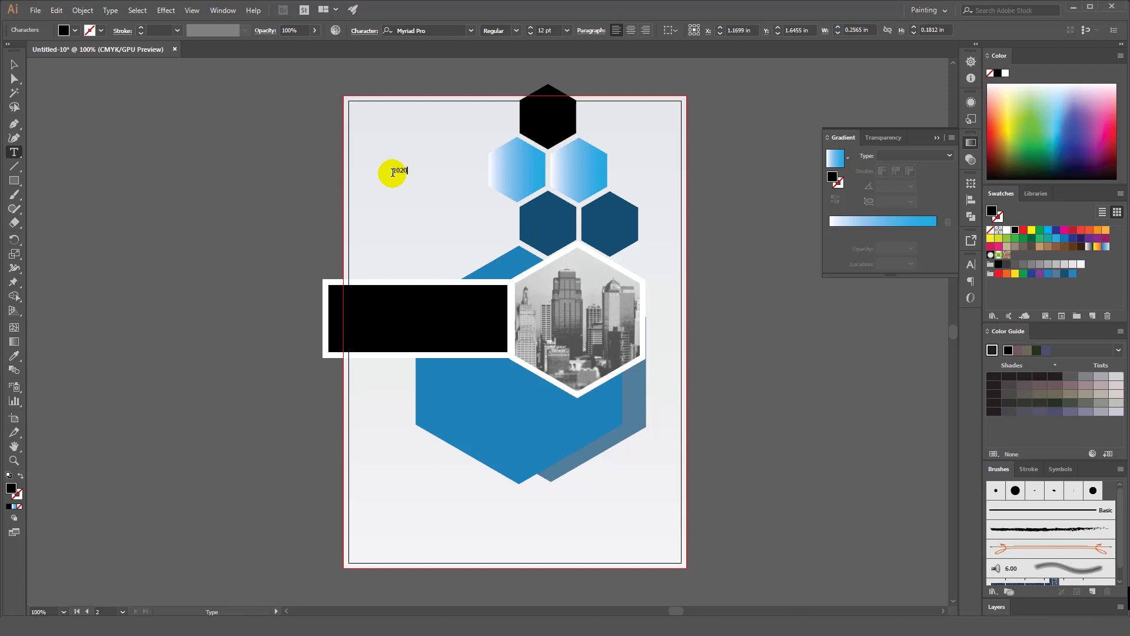
{"action": "left_click", "coordinate": [14, 64]}
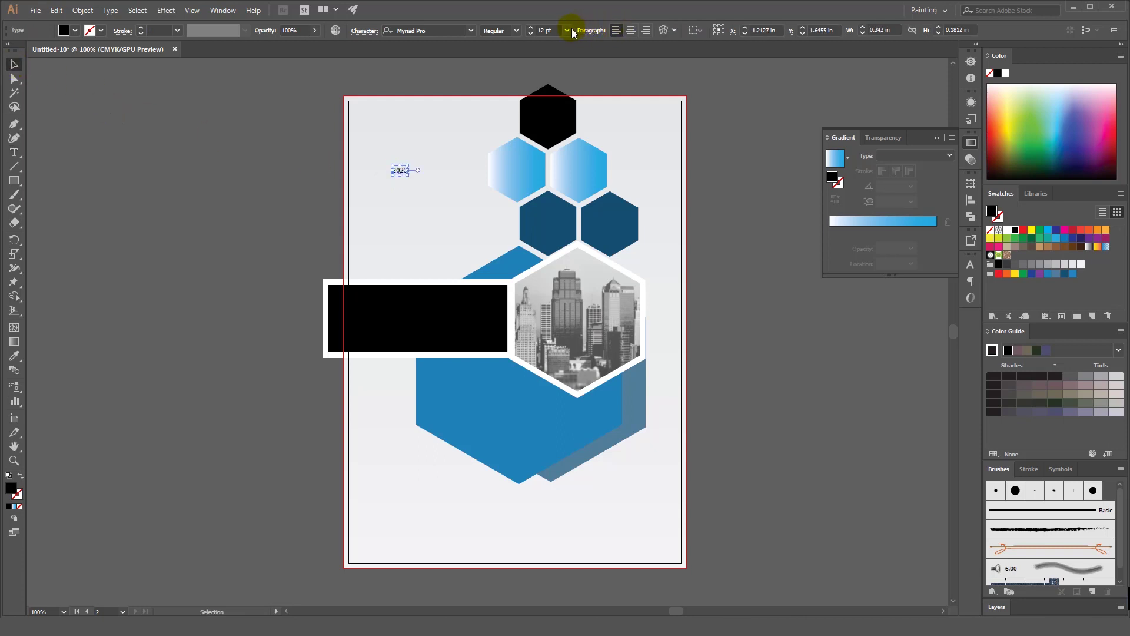
{"action": "left_click", "coordinate": [567, 30]}
{"action": "left_click", "coordinate": [562, 223]}
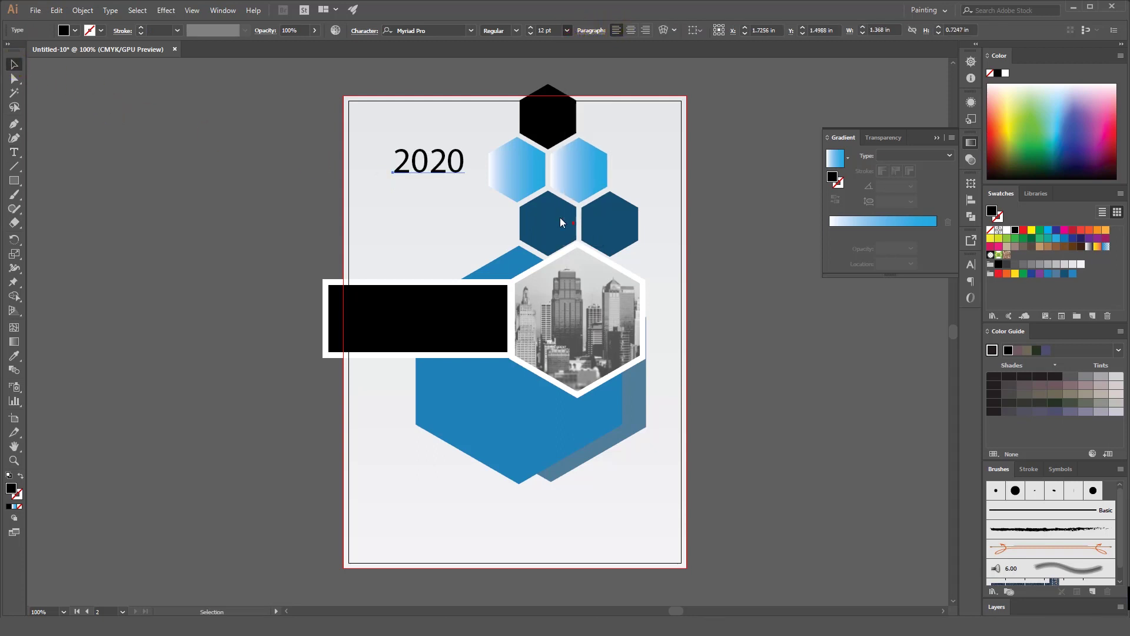
{"action": "left_click", "coordinate": [438, 29]}
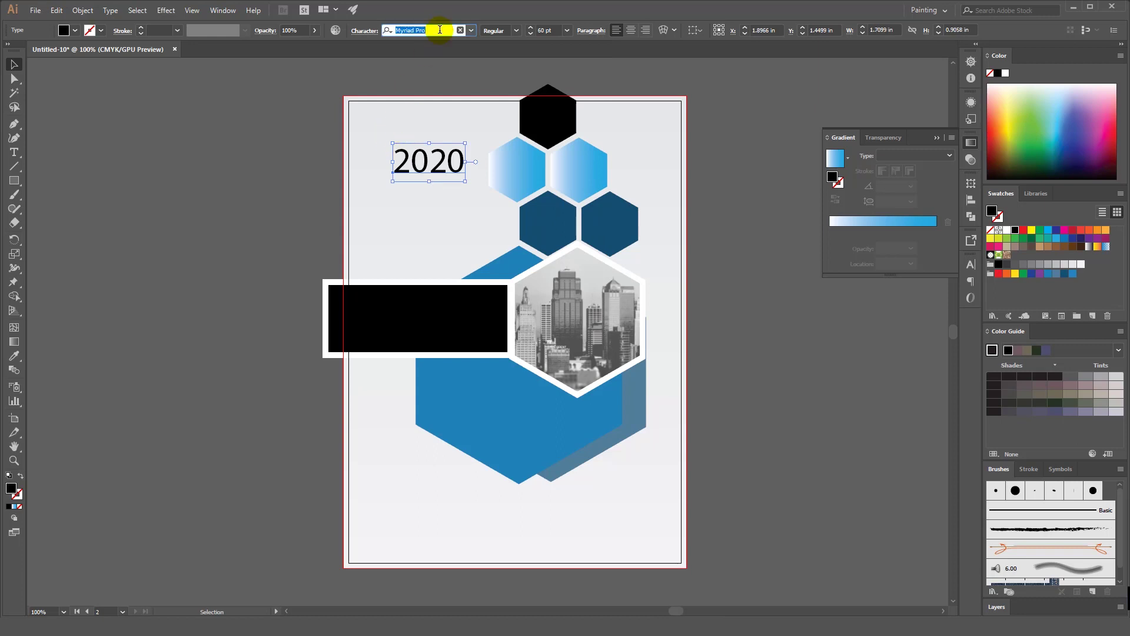
Set the 2020 title in Bebas Neue, enlarge its last two digits, and colour it blue
{"action": "type", "text": "beb"}
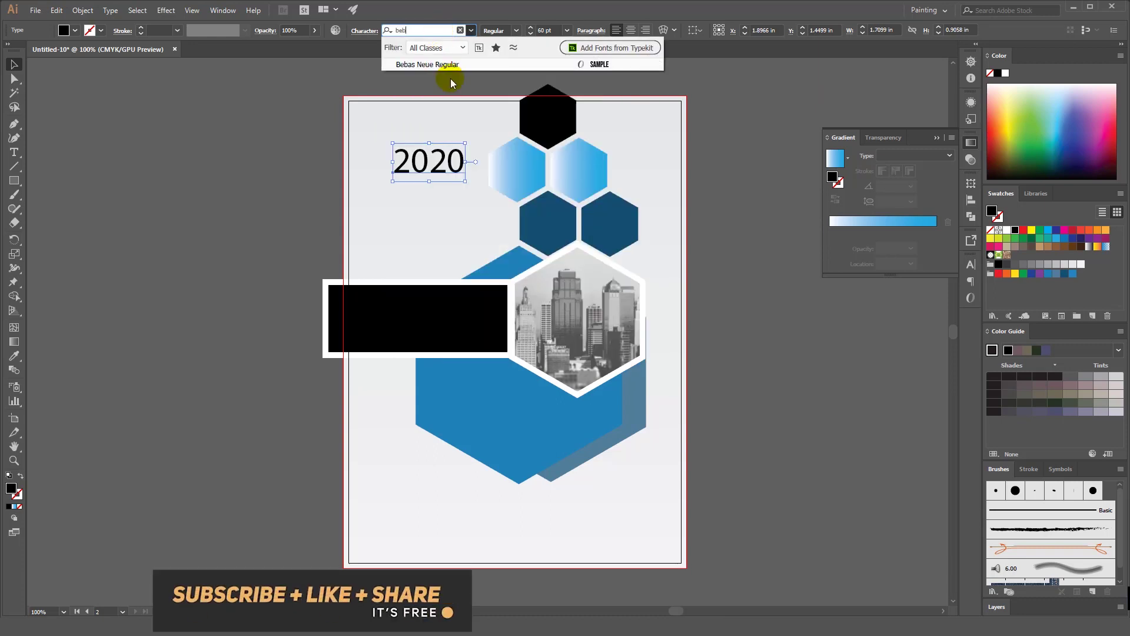
{"action": "left_click", "coordinate": [453, 66]}
{"action": "left_click", "coordinate": [18, 152]}
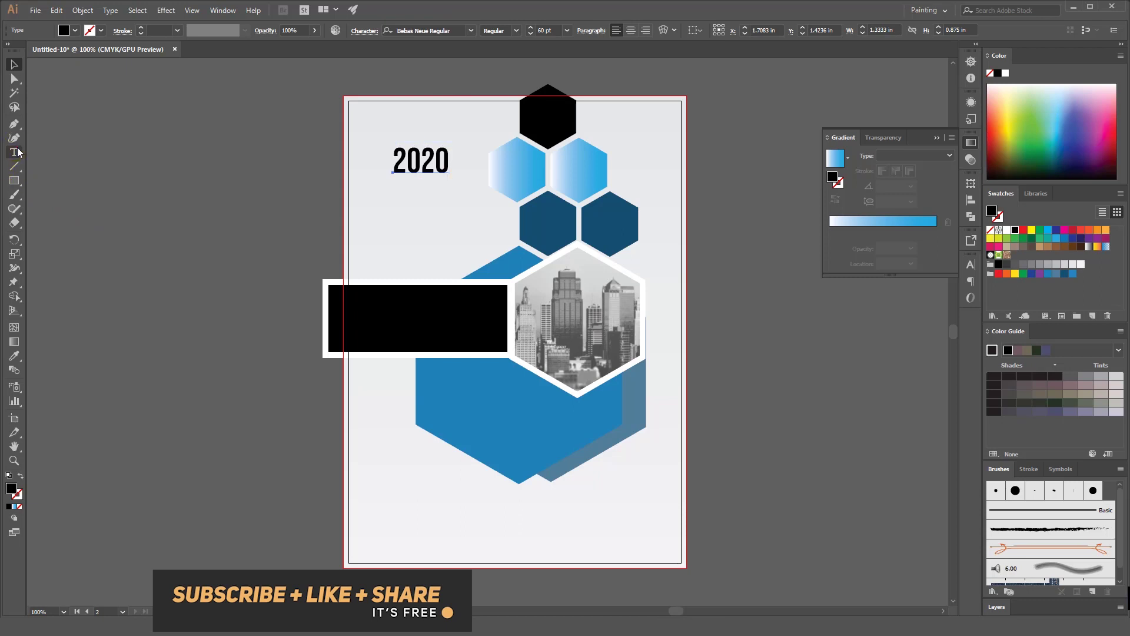
{"action": "left_click_drag", "start_coordinate": [425, 158], "coordinate": [451, 159]}
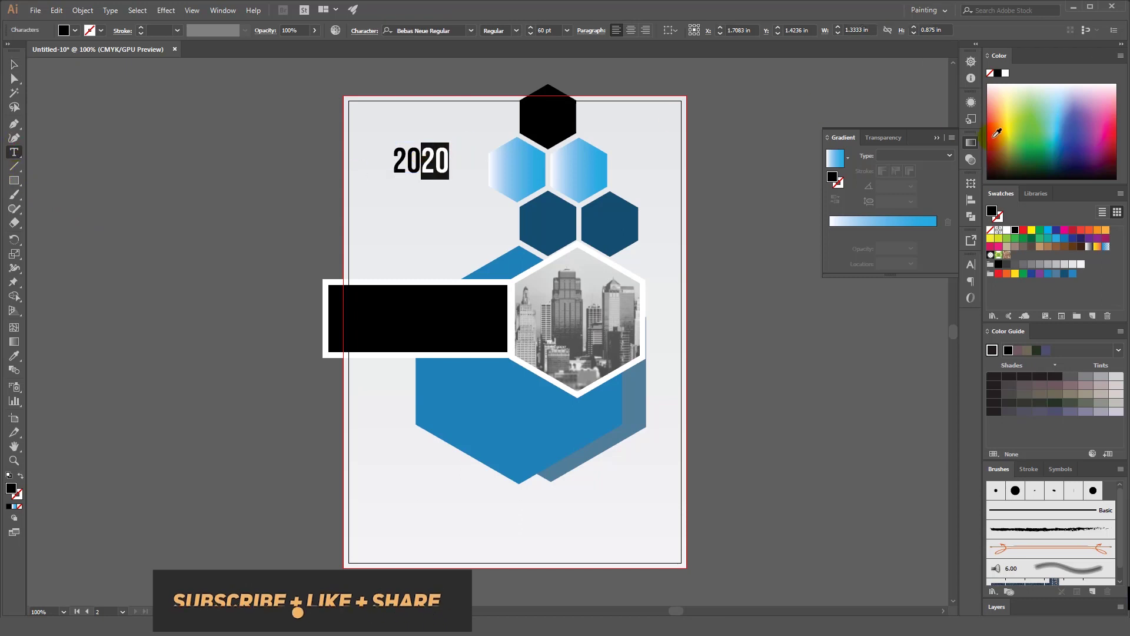
{"action": "left_click", "coordinate": [531, 30]}
{"action": "left_click", "coordinate": [531, 31]}
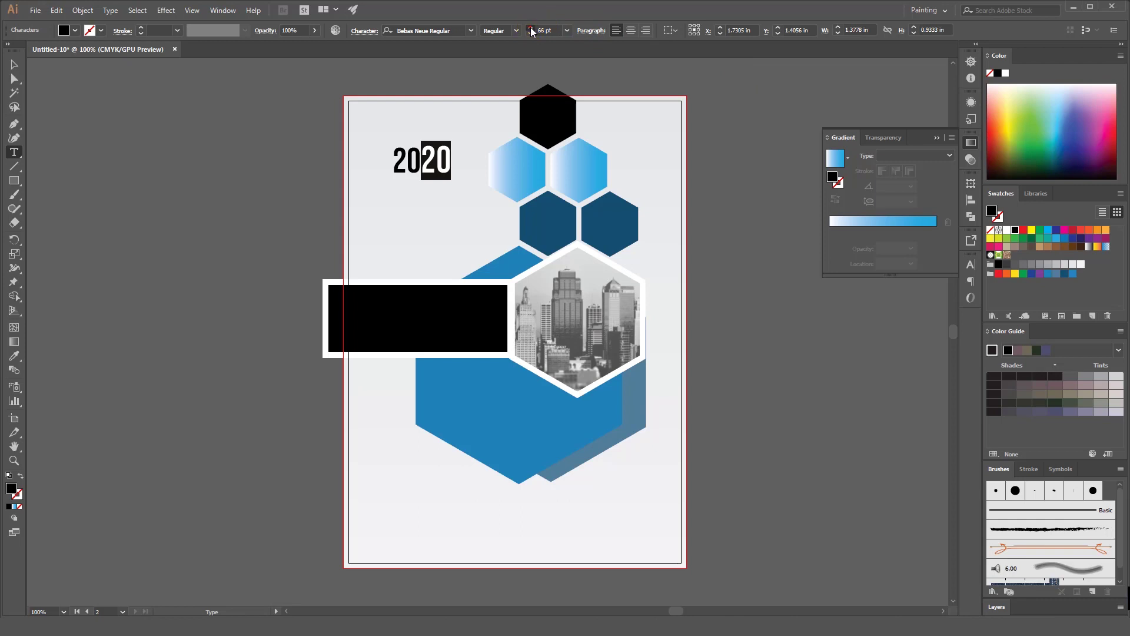
{"action": "left_click", "coordinate": [531, 30]}
{"action": "left_click", "coordinate": [531, 31]}
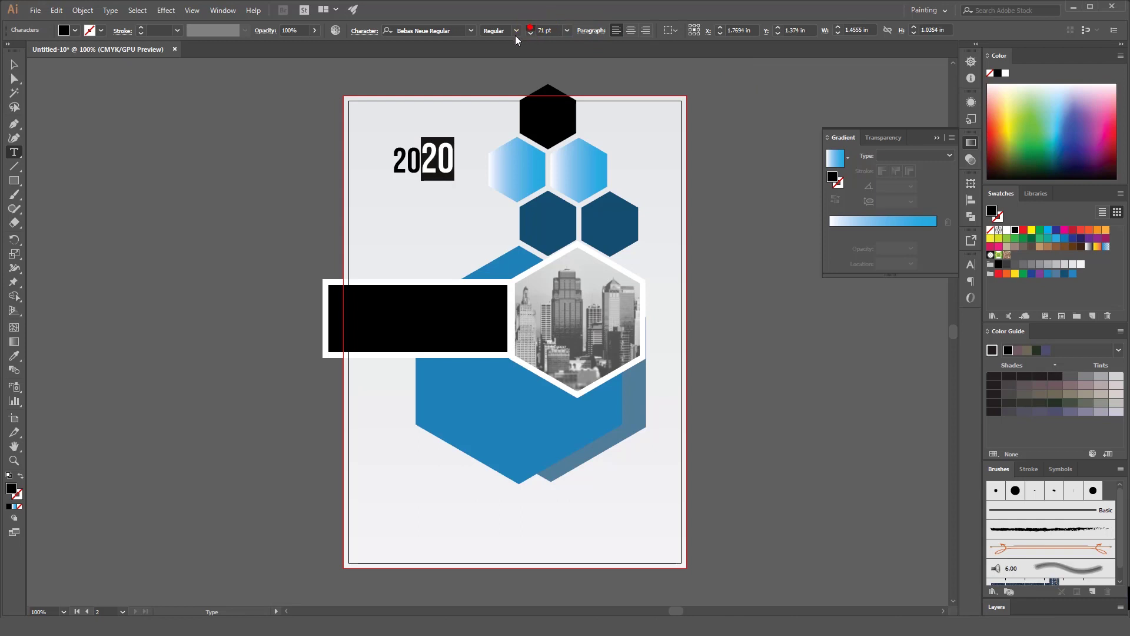
{"action": "left_click", "coordinate": [15, 65]}
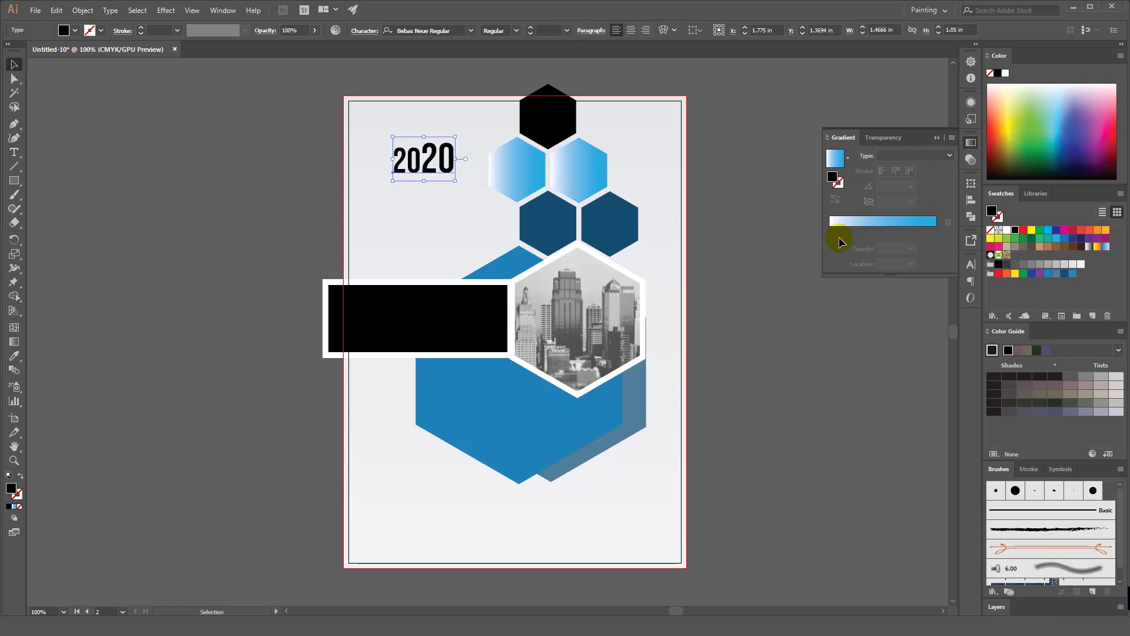
{"action": "mouse_move", "coordinate": [1034, 279]}
{"action": "left_mouse_down"}
{"action": "mouse_move", "coordinate": [1071, 276]}
{"action": "mouse_move", "coordinate": [1064, 237]}
{"action": "left_mouse_up"}
{"action": "left_click", "coordinate": [155, 199]}
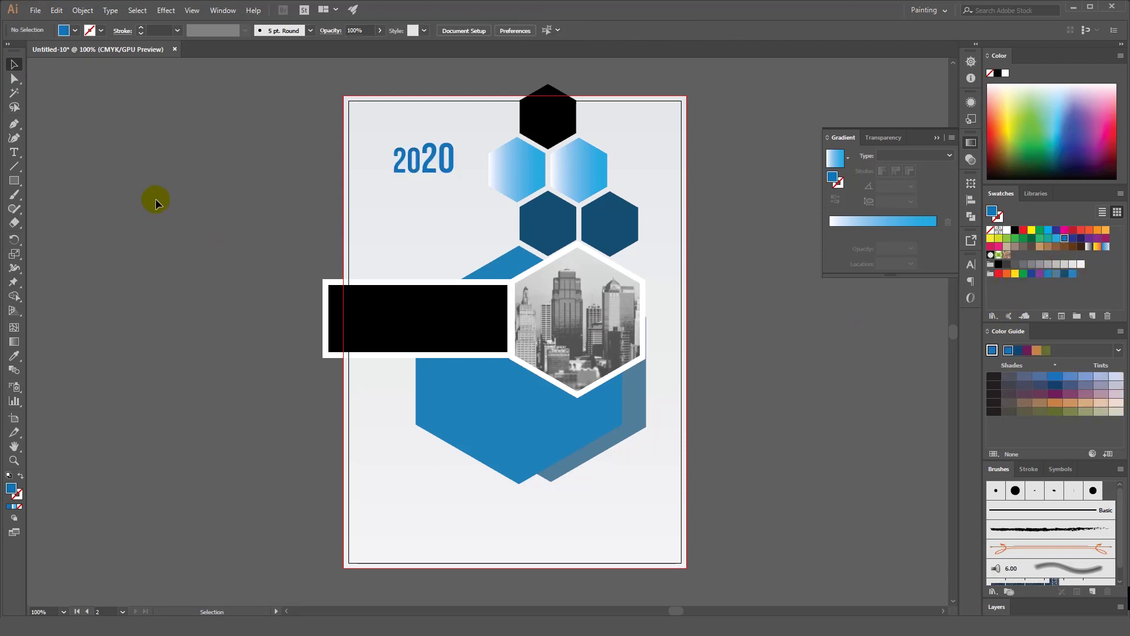
Add 'ANNUAL' and 'REPORT' text lines below 2020 and move REPORT under ANNUAL
{"action": "left_click", "coordinate": [14, 152]}
{"action": "left_click", "coordinate": [393, 222]}
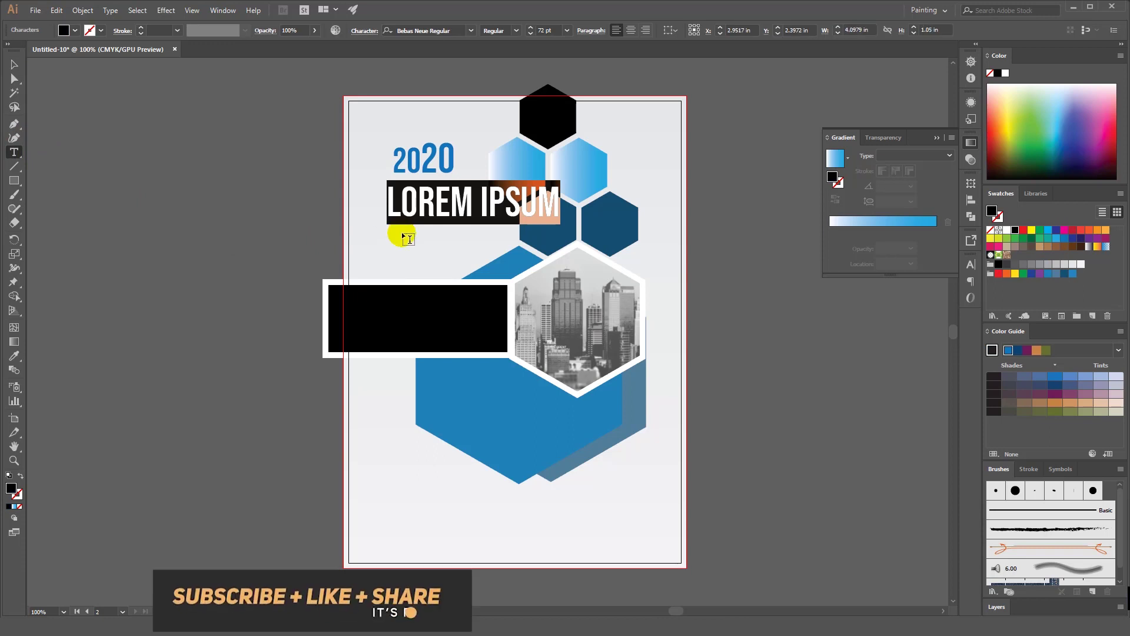
{"action": "type", "text": "ANN"}
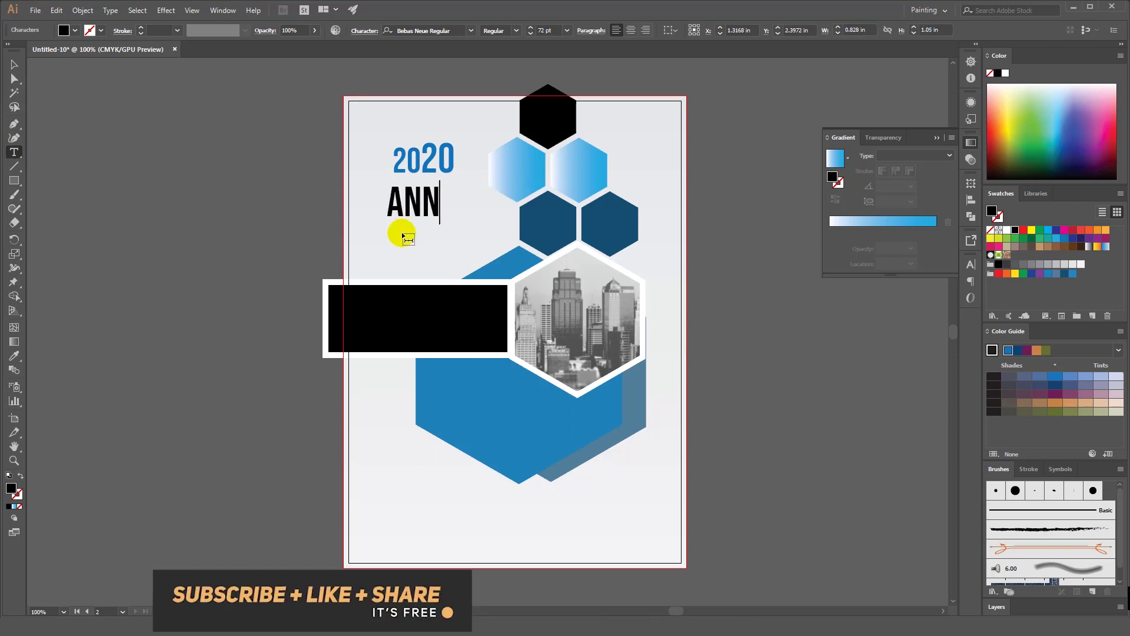
{"action": "type", "text": "UAL"}
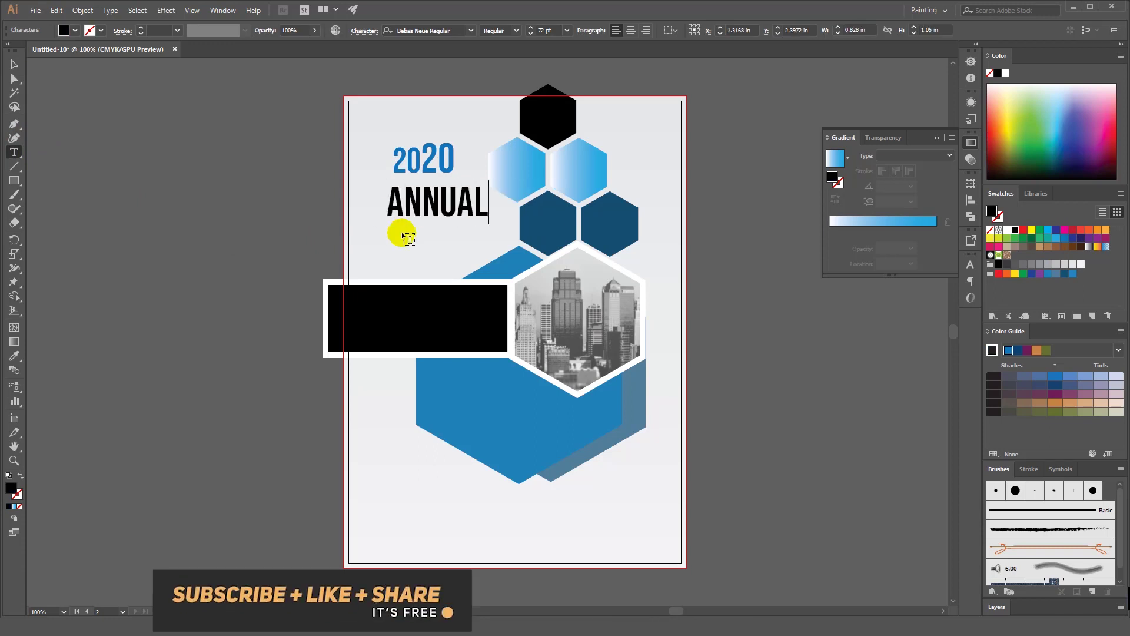
{"action": "left_click", "coordinate": [393, 247]}
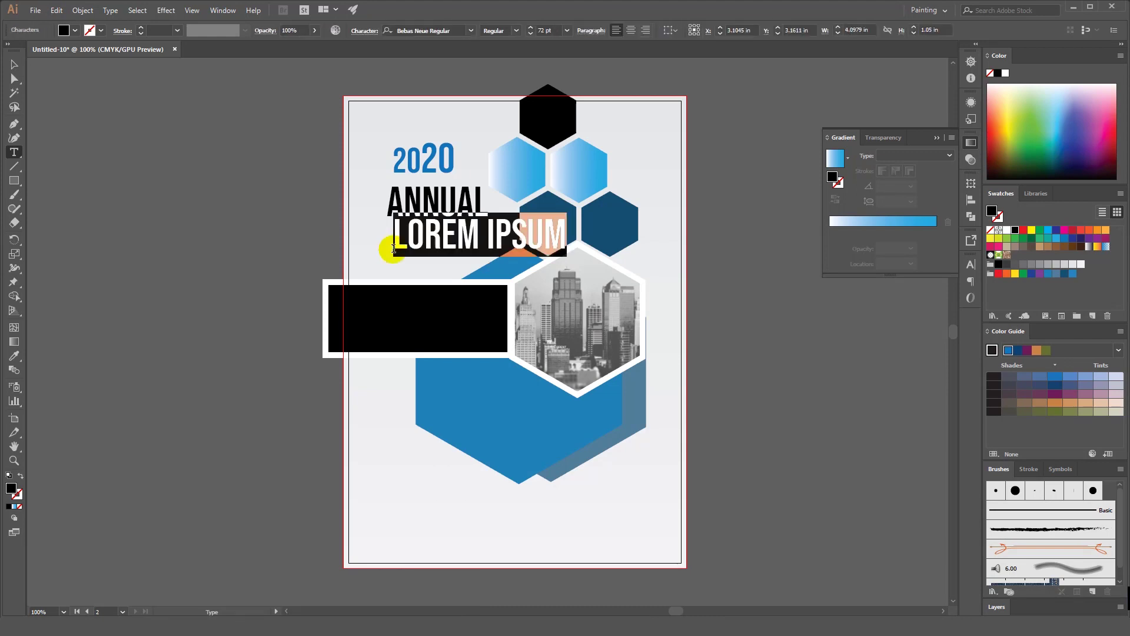
{"action": "type", "text": "RE"}
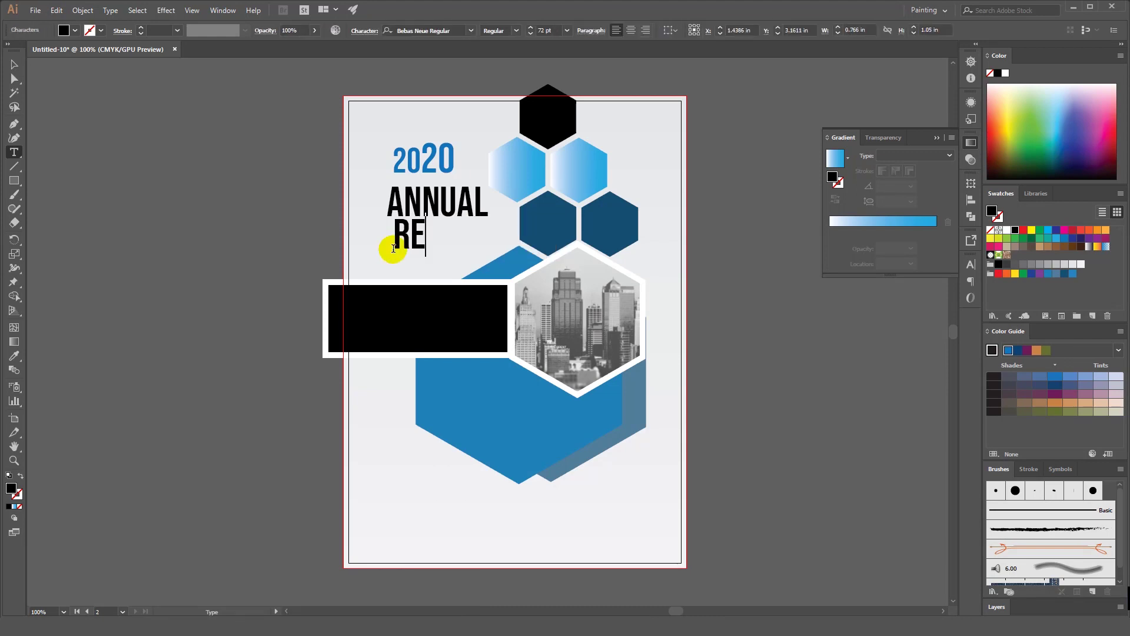
{"action": "type", "text": "PORT"}
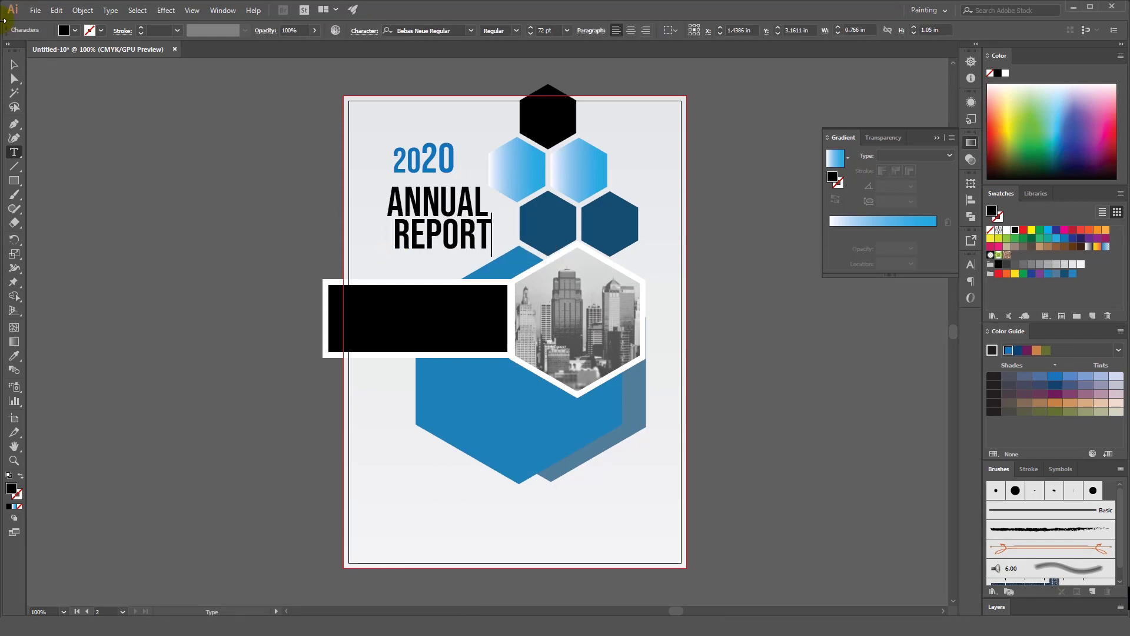
{"action": "left_click", "coordinate": [15, 64]}
{"action": "left_click_drag", "start_coordinate": [452, 246], "coordinate": [444, 246]}
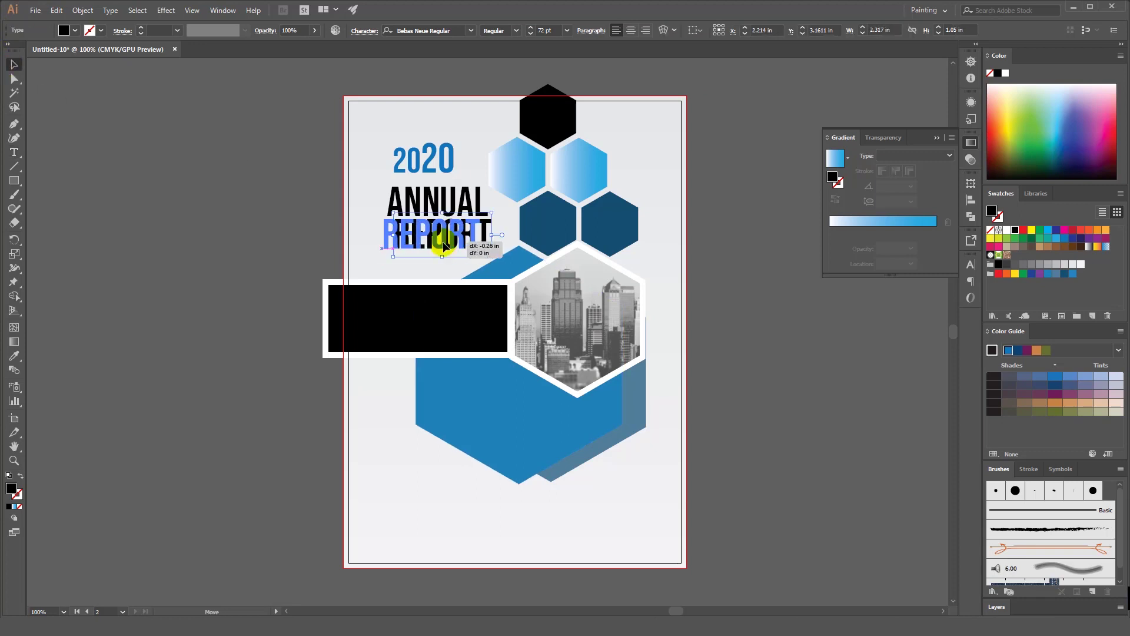
Make ANNUAL a smaller size and colour REPORT blue from the Swatches
{"action": "left_click", "coordinate": [445, 206]}
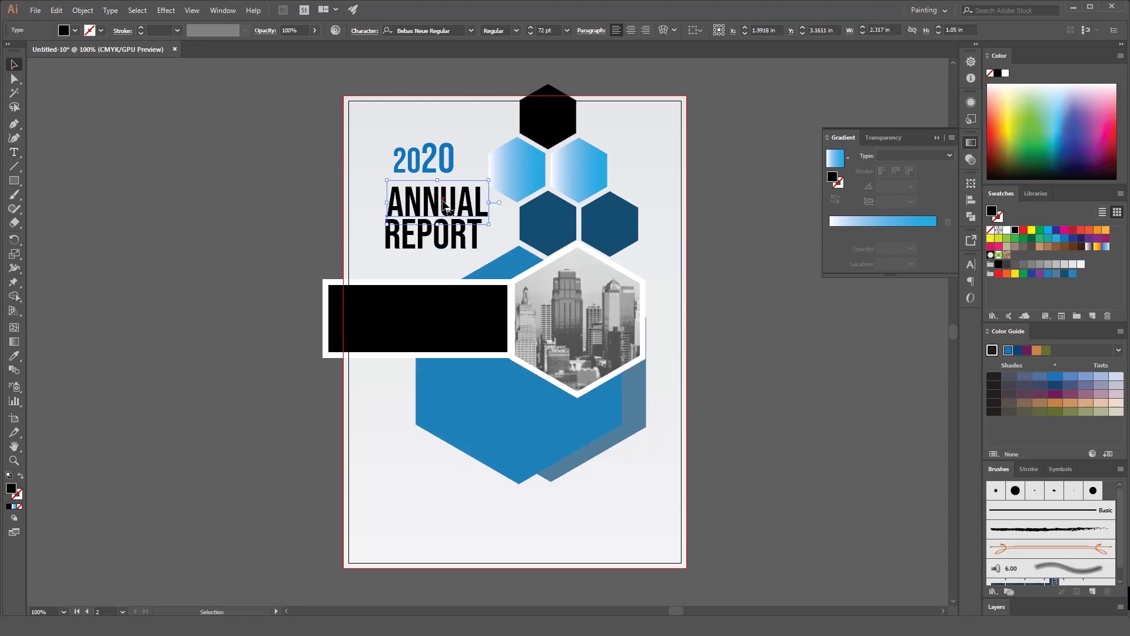
{"action": "left_click", "coordinate": [567, 30]}
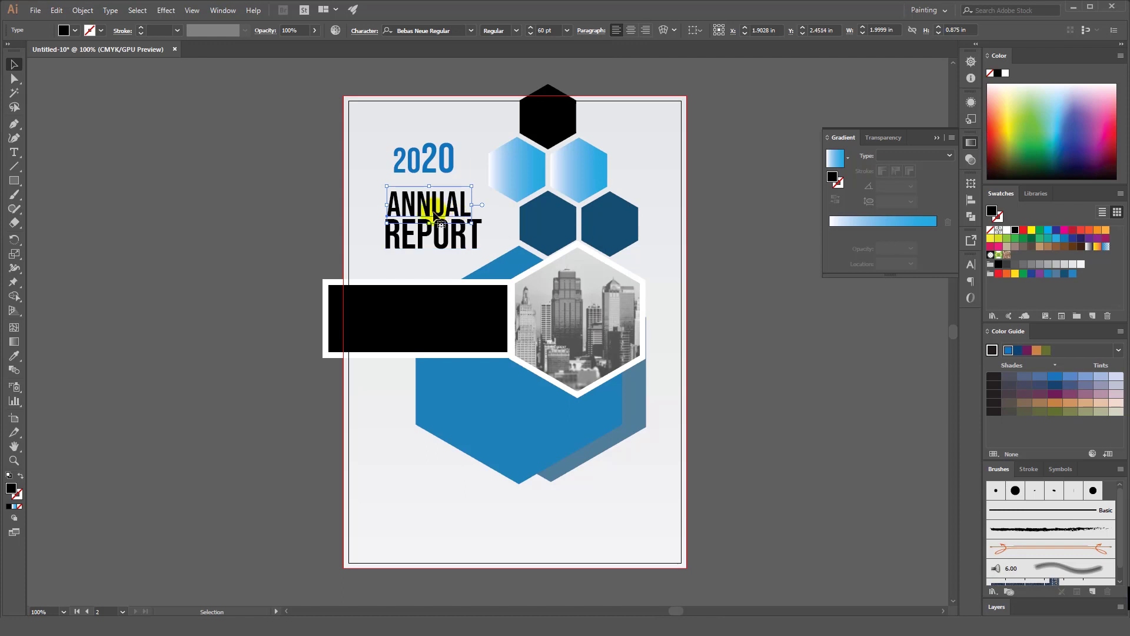
{"action": "left_click", "coordinate": [437, 240]}
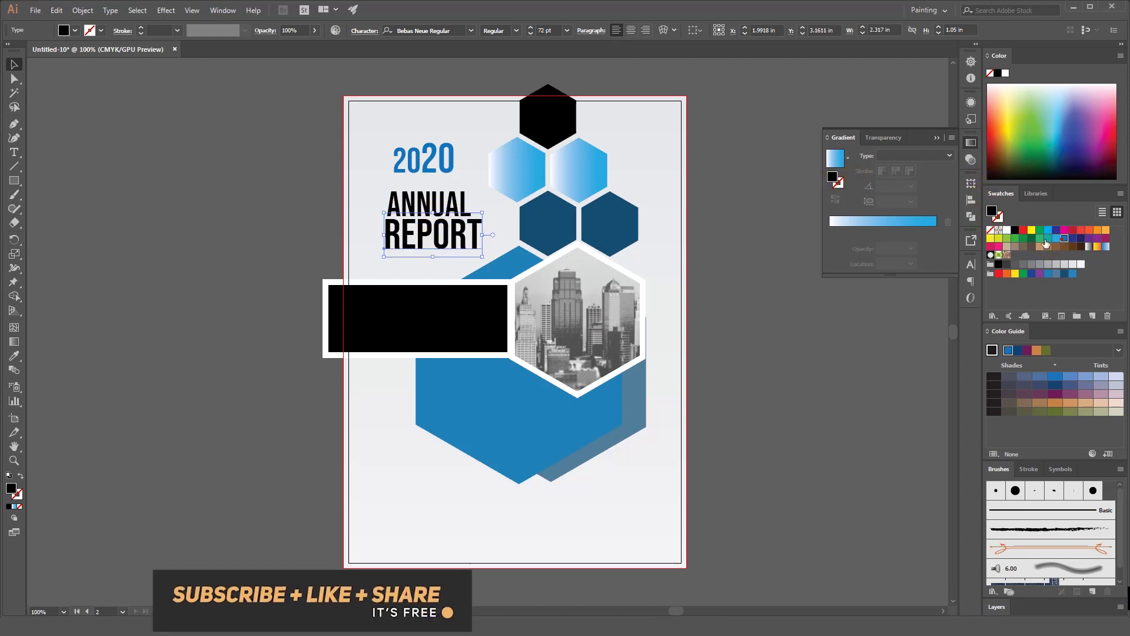
{"action": "left_click", "coordinate": [1046, 241]}
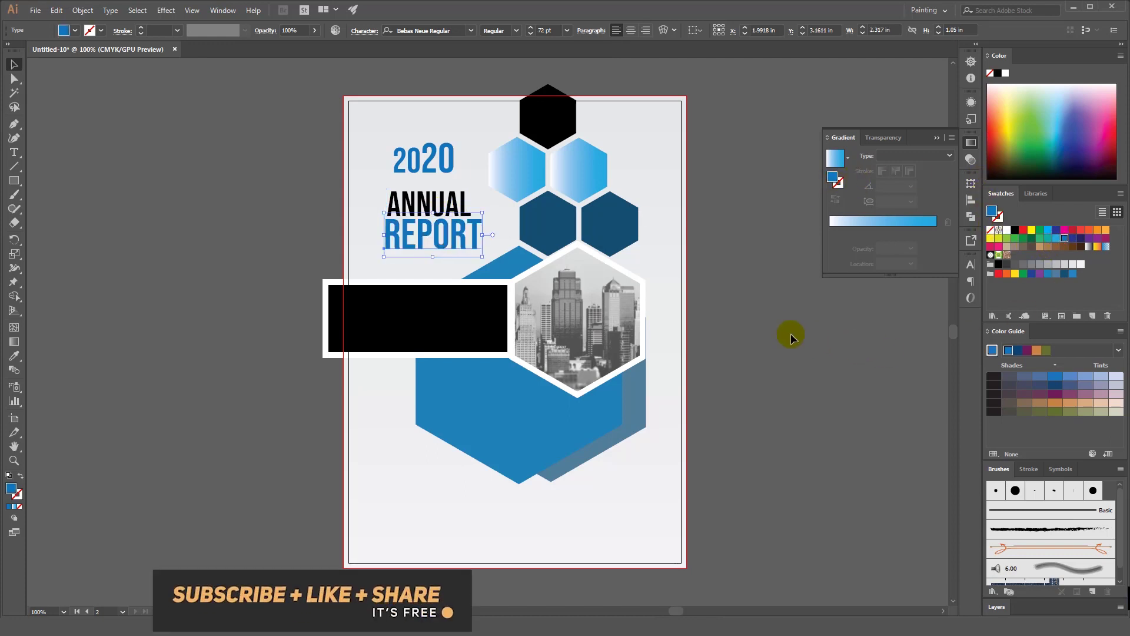
{"action": "left_click", "coordinate": [790, 331]}
Move 2020 down and shift the title lines left so REPORT lines up with ANNUAL
{"action": "left_click_drag", "start_coordinate": [435, 151], "coordinate": [428, 252]}
{"action": "left_click", "coordinate": [434, 212]}
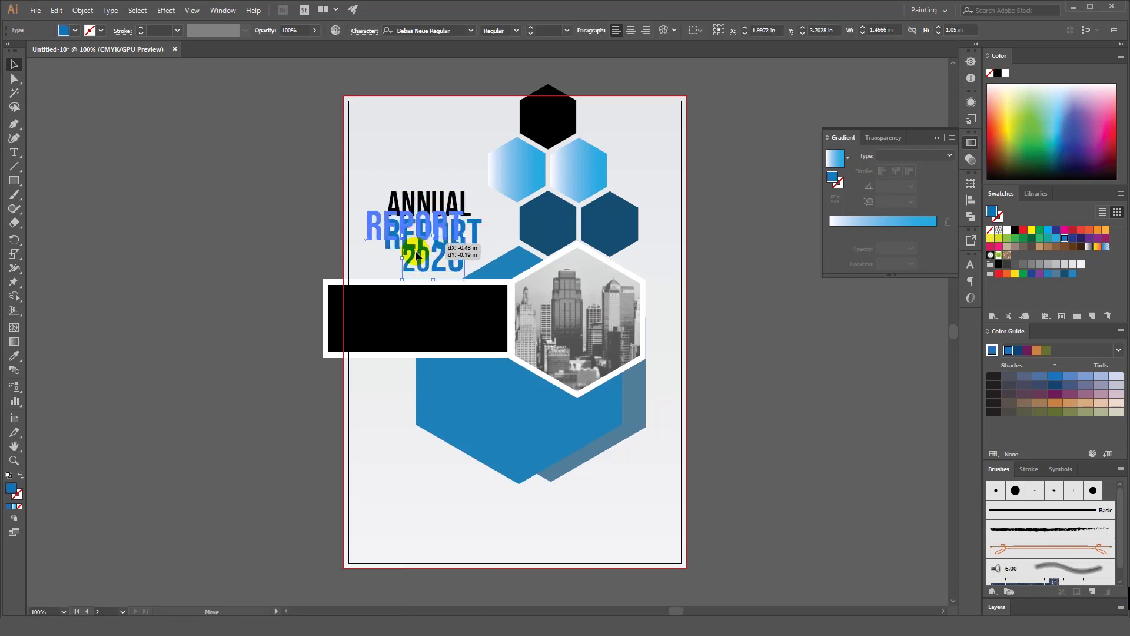
{"action": "mouse_move", "coordinate": [423, 196]}
{"action": "left_mouse_down"}
{"action": "mouse_move", "coordinate": [410, 200]}
{"action": "mouse_move", "coordinate": [392, 175]}
{"action": "left_mouse_up"}
{"action": "mouse_move", "coordinate": [425, 270]}
{"action": "left_mouse_down"}
{"action": "mouse_move", "coordinate": [436, 271]}
{"action": "mouse_move", "coordinate": [415, 183]}
{"action": "left_mouse_up"}
{"action": "left_click", "coordinate": [289, 196]}
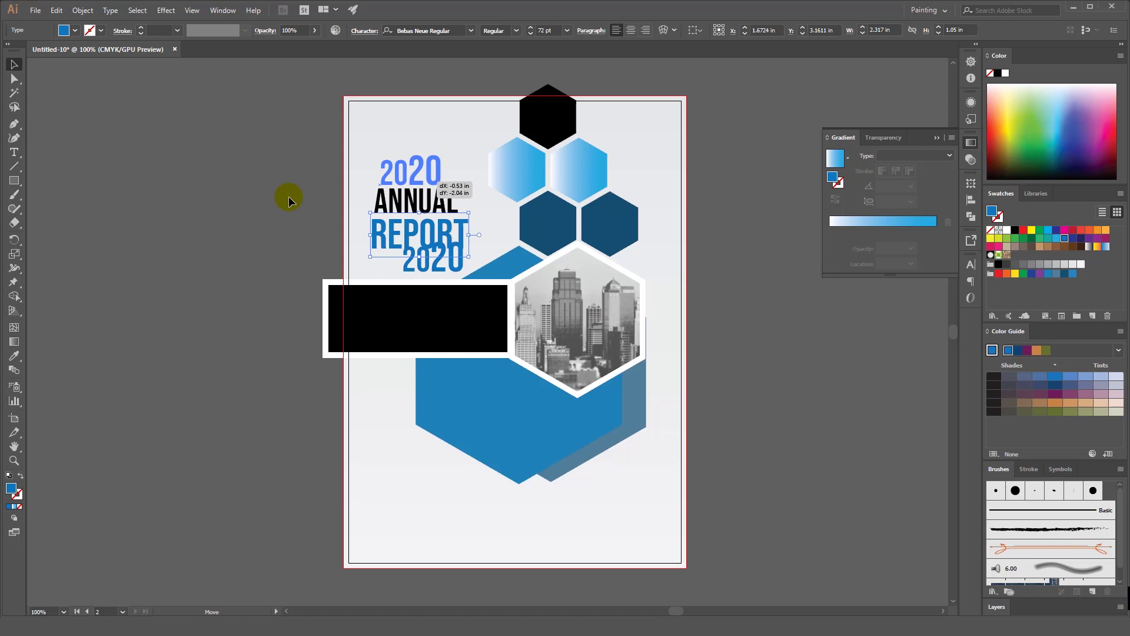
Nudge 2020 slightly left so it aligns with ANNUAL and REPORT
{"action": "left_click", "coordinate": [422, 168]}
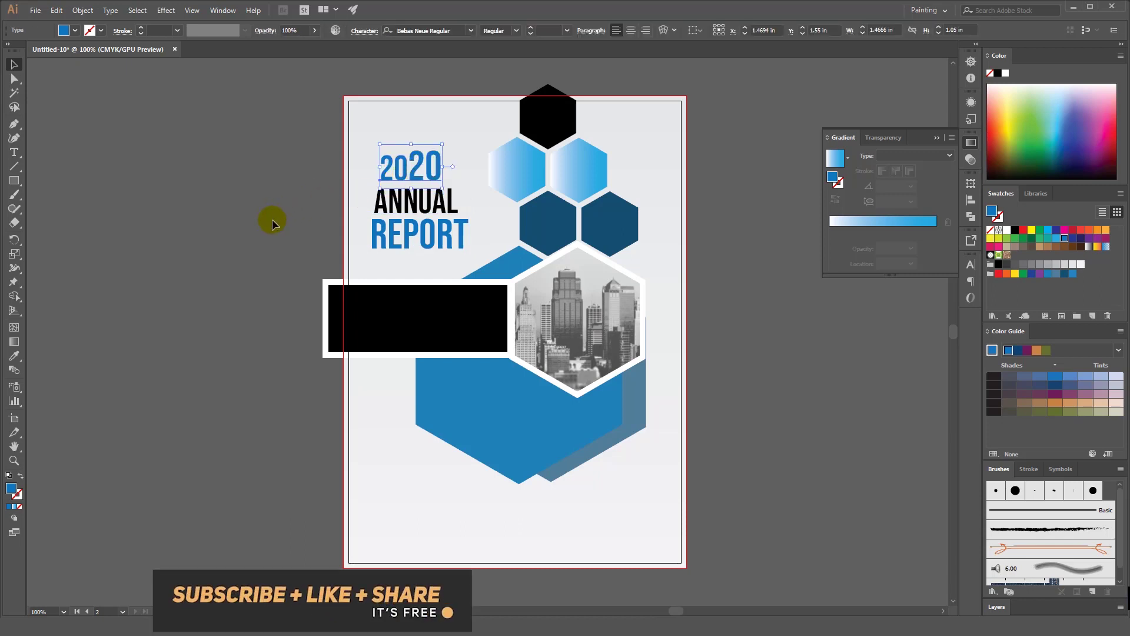
{"action": "left_click", "coordinate": [416, 197]}
{"action": "left_click", "coordinate": [438, 186]}
{"action": "left_click_drag", "start_coordinate": [439, 185], "coordinate": [434, 186]}
{"action": "left_click", "coordinate": [270, 216]}
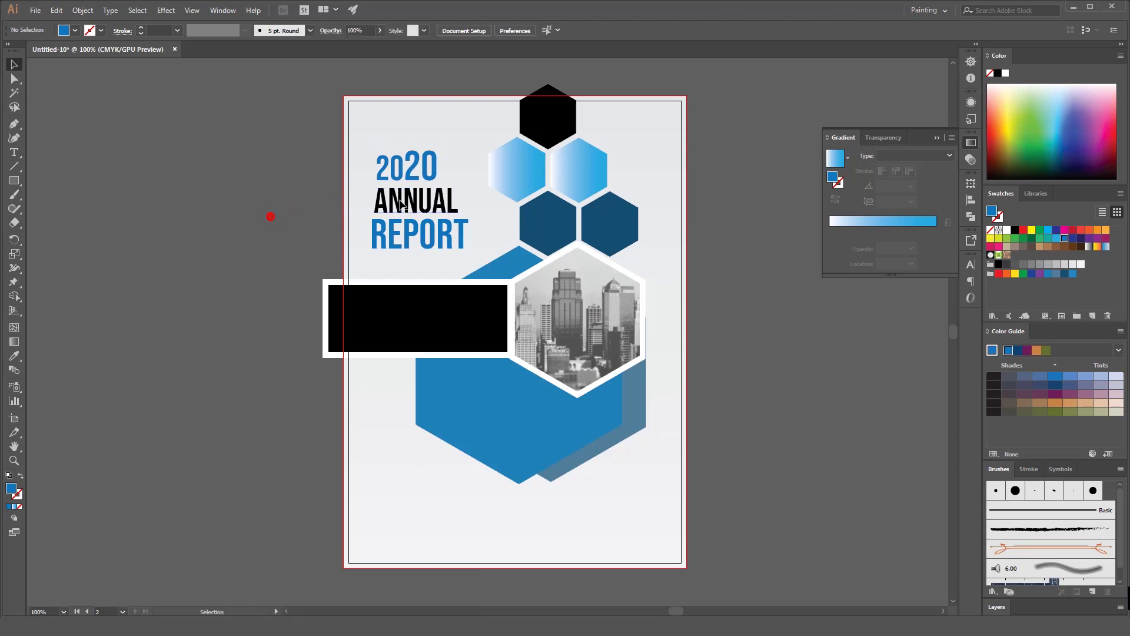
{"action": "left_click", "coordinate": [401, 205]}
{"action": "left_click", "coordinate": [414, 246]}
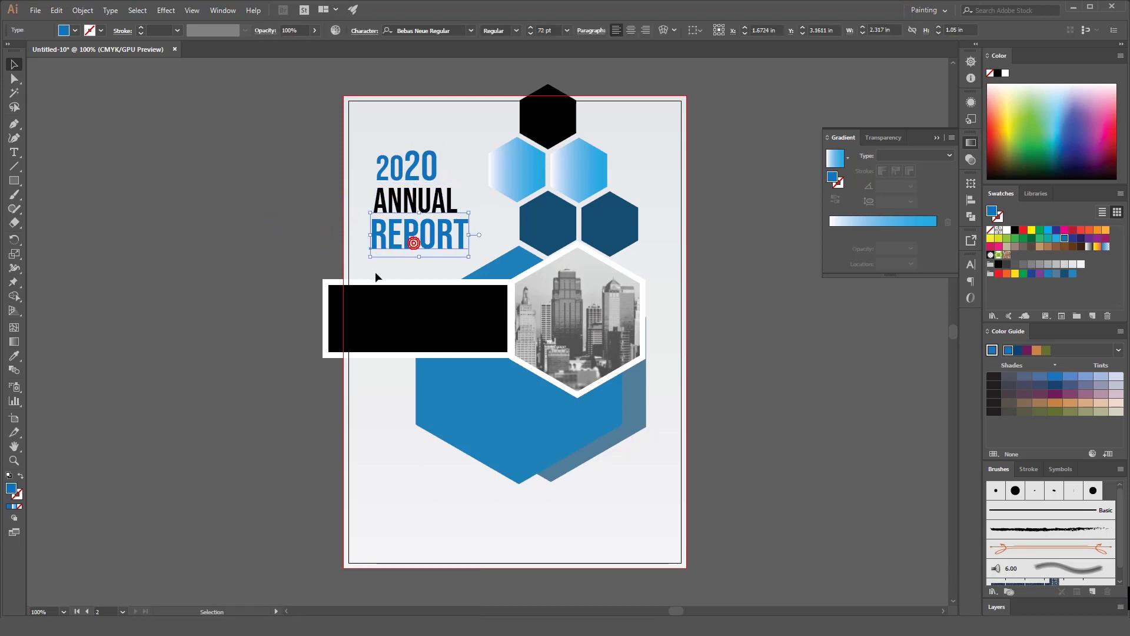
{"action": "left_click", "coordinate": [312, 239]}
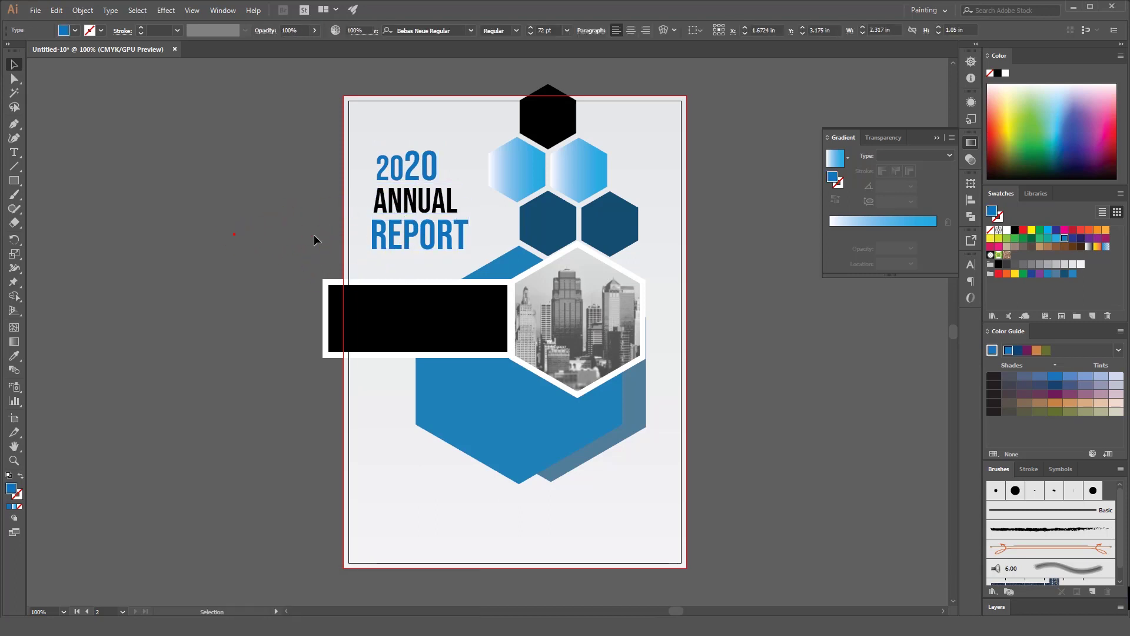
Add a 48 pt 'LOREM IPSUM' text beside the page, split onto two lines
{"action": "left_click", "coordinate": [19, 155]}
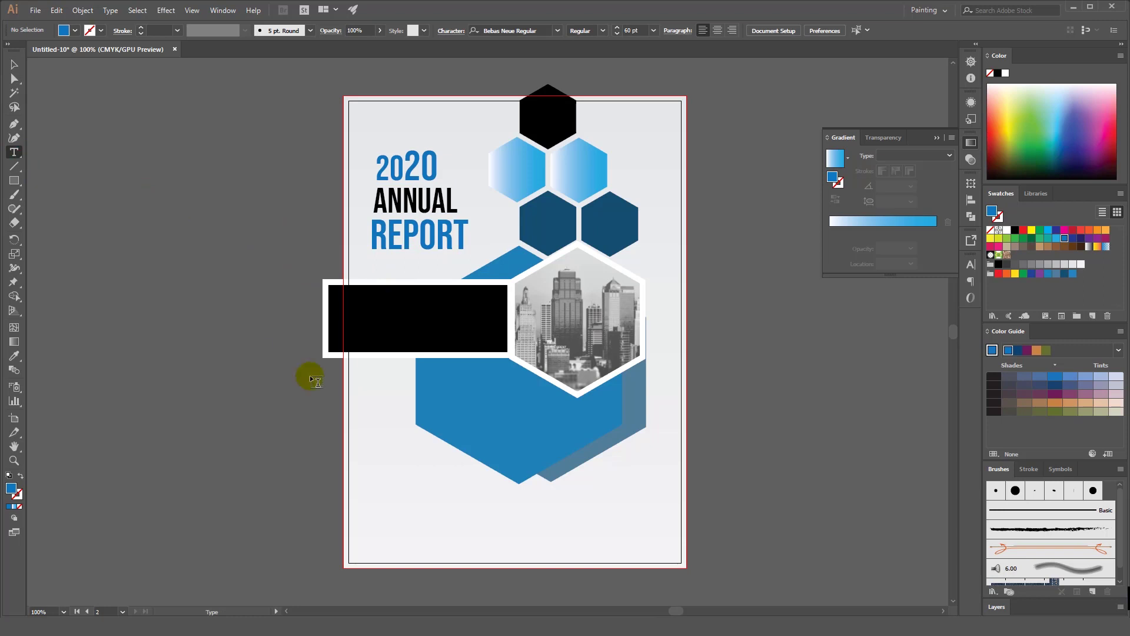
{"action": "left_click", "coordinate": [652, 34]}
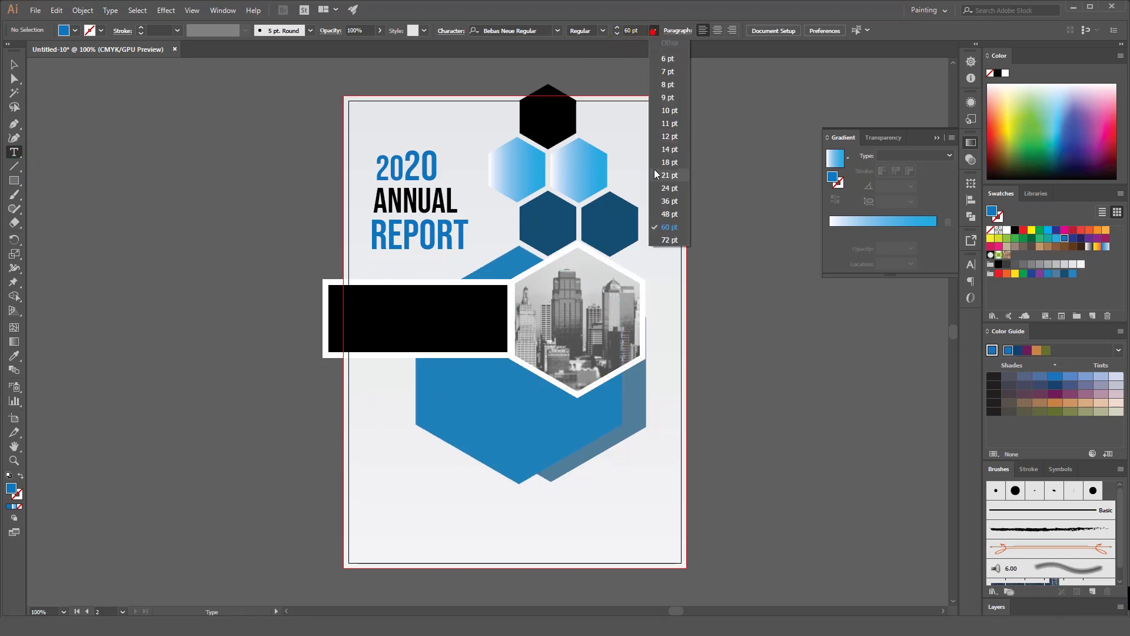
{"action": "left_click", "coordinate": [670, 214]}
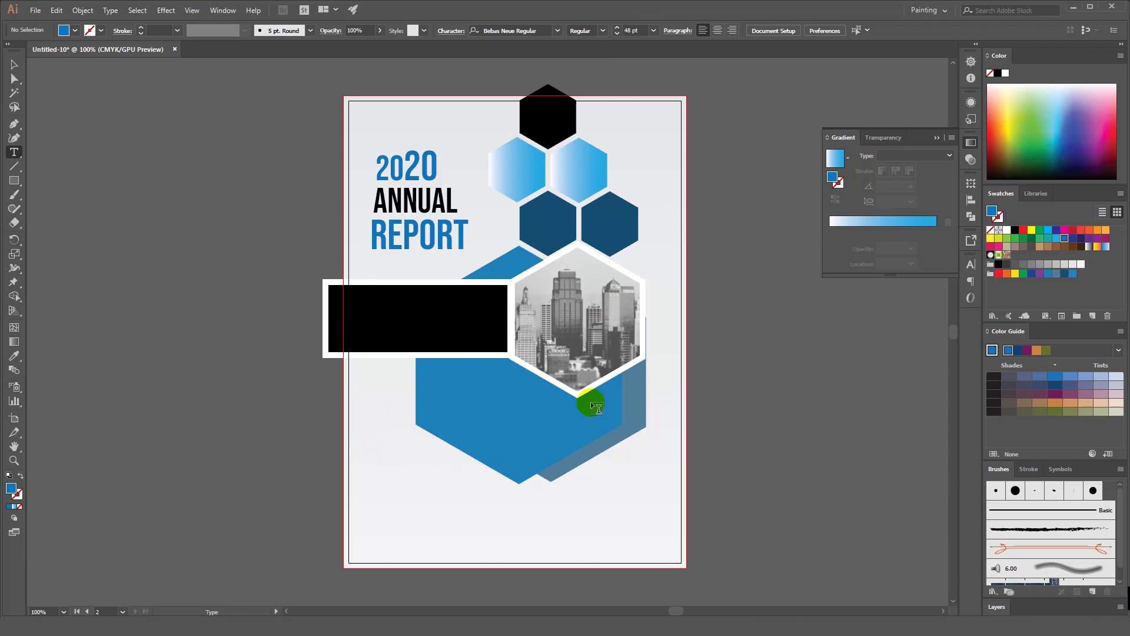
{"action": "left_click", "coordinate": [729, 314]}
{"action": "left_click", "coordinate": [789, 299]}
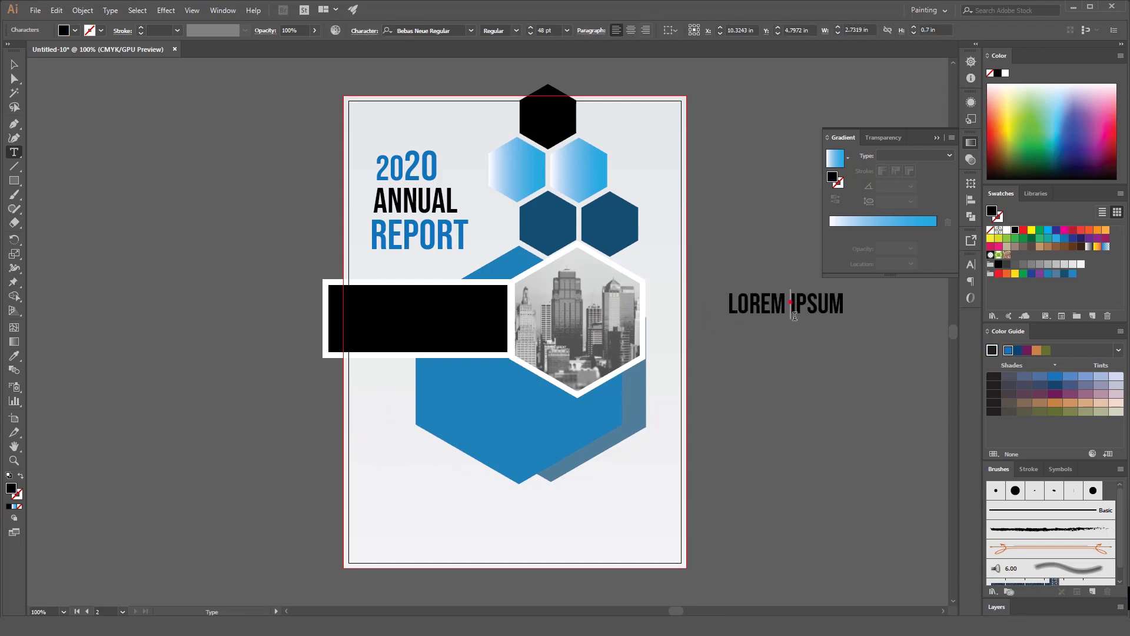
{"action": "key", "text": "Return"}
Fill LOREM IPSUM white, move it onto the blue hexagon, and set it to 36 pt
{"action": "left_click", "coordinate": [14, 63]}
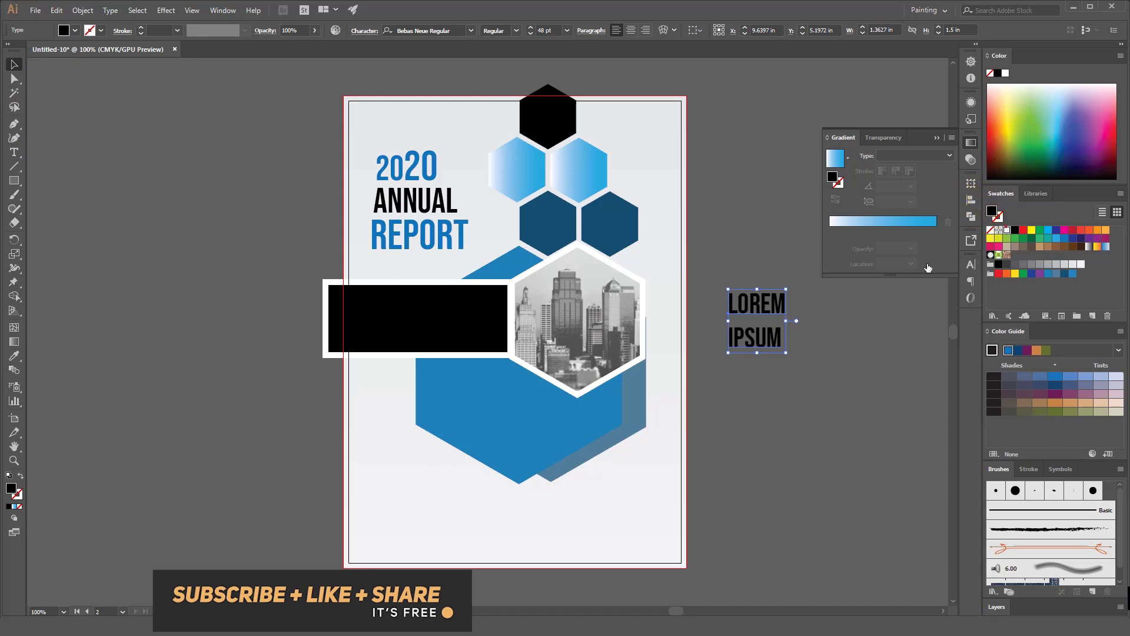
{"action": "left_click", "coordinate": [1007, 229]}
{"action": "left_click_drag", "start_coordinate": [743, 303], "coordinate": [445, 376]}
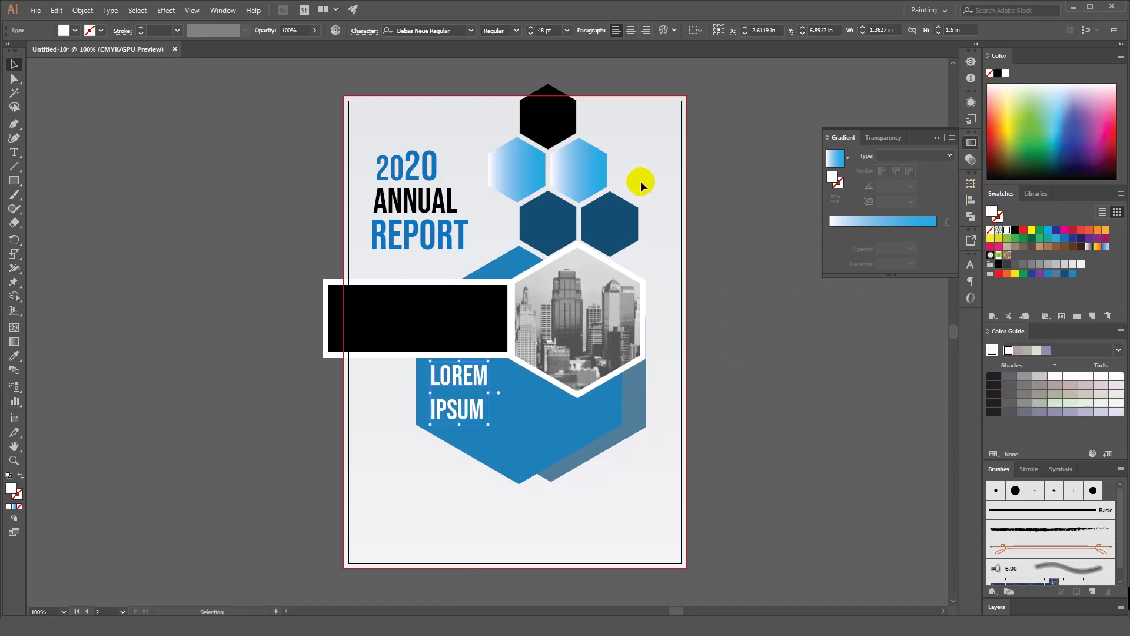
{"action": "left_click", "coordinate": [567, 30]}
{"action": "left_click", "coordinate": [588, 196]}
Undo an accidental numeric move so LOREM IPSUM stays on the blue hexagon
{"action": "key", "text": "ctrl+shift+m"}
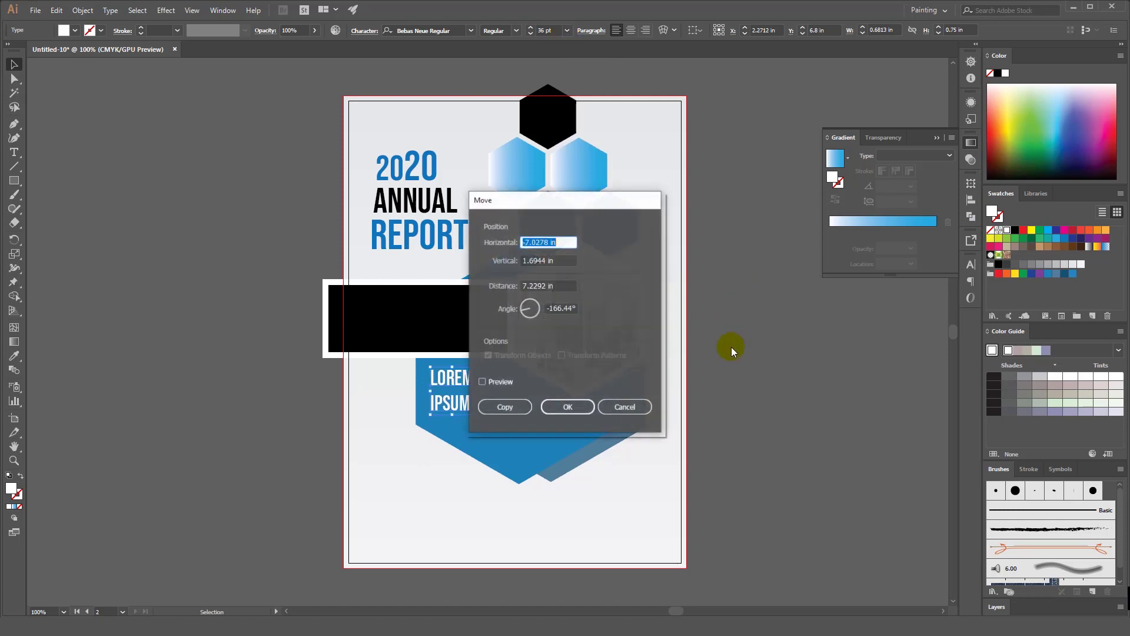
{"action": "key", "text": "Return"}
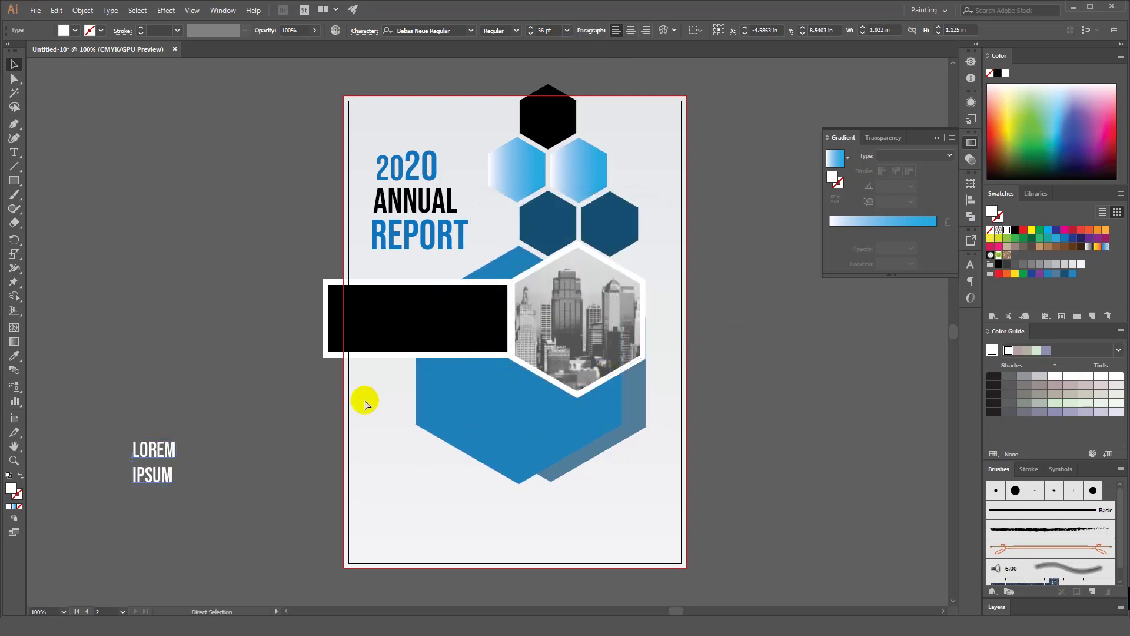
{"action": "key", "text": "ctrl+z"}
{"action": "left_click", "coordinate": [436, 380]}
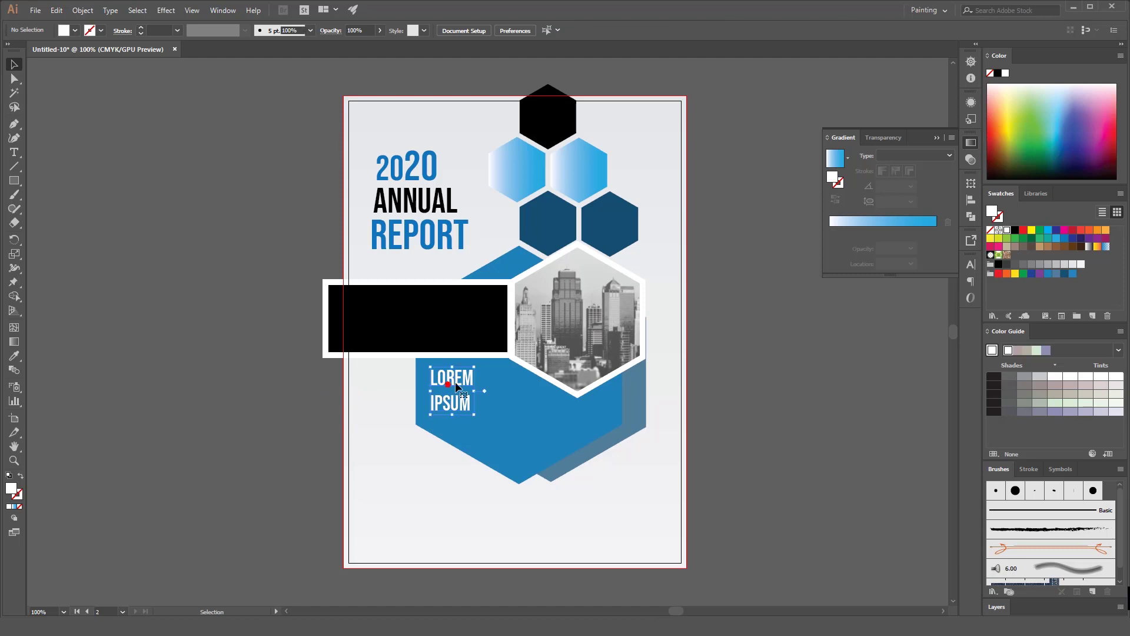
{"action": "left_click", "coordinate": [456, 386]}
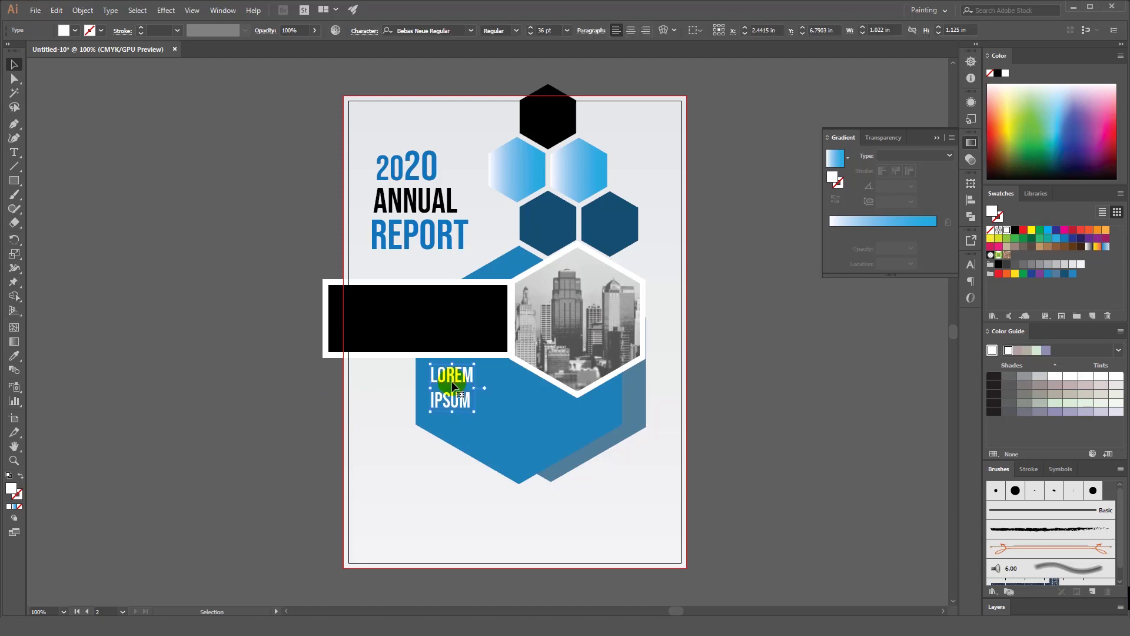
{"action": "left_click", "coordinate": [51, 182]}
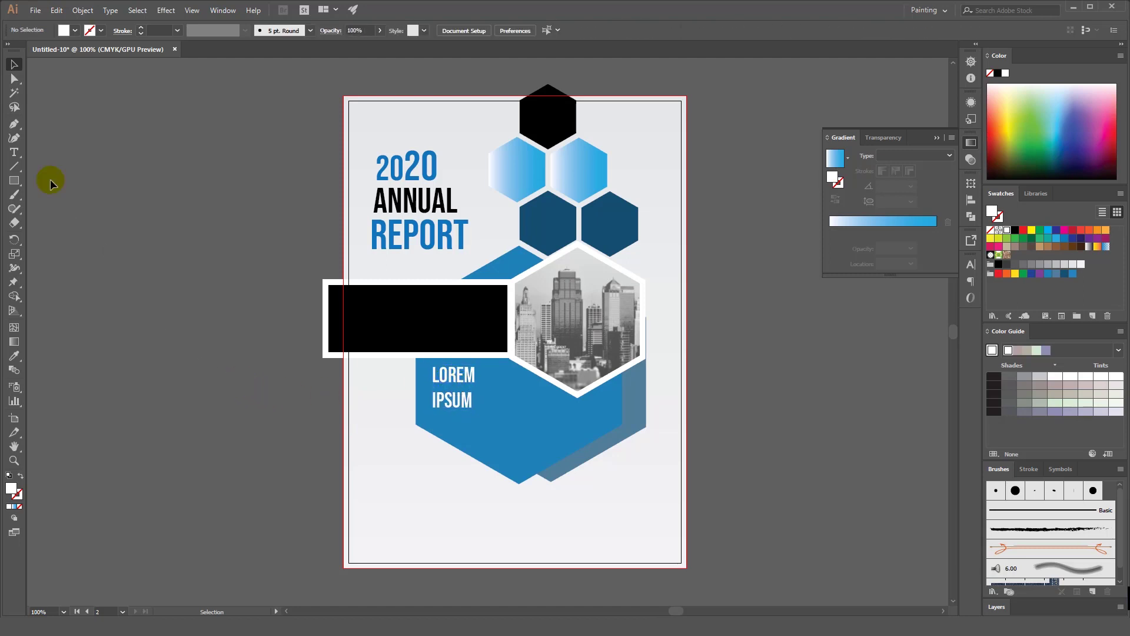
{"action": "left_click", "coordinate": [15, 152]}
Draw a 10 pt placeholder body text area beneath IPSUM on the blue hexagon
{"action": "mouse_move", "coordinate": [440, 414]}
{"action": "left_mouse_down"}
{"action": "mouse_move", "coordinate": [529, 449]}
{"action": "mouse_move", "coordinate": [599, 459]}
{"action": "left_mouse_up"}
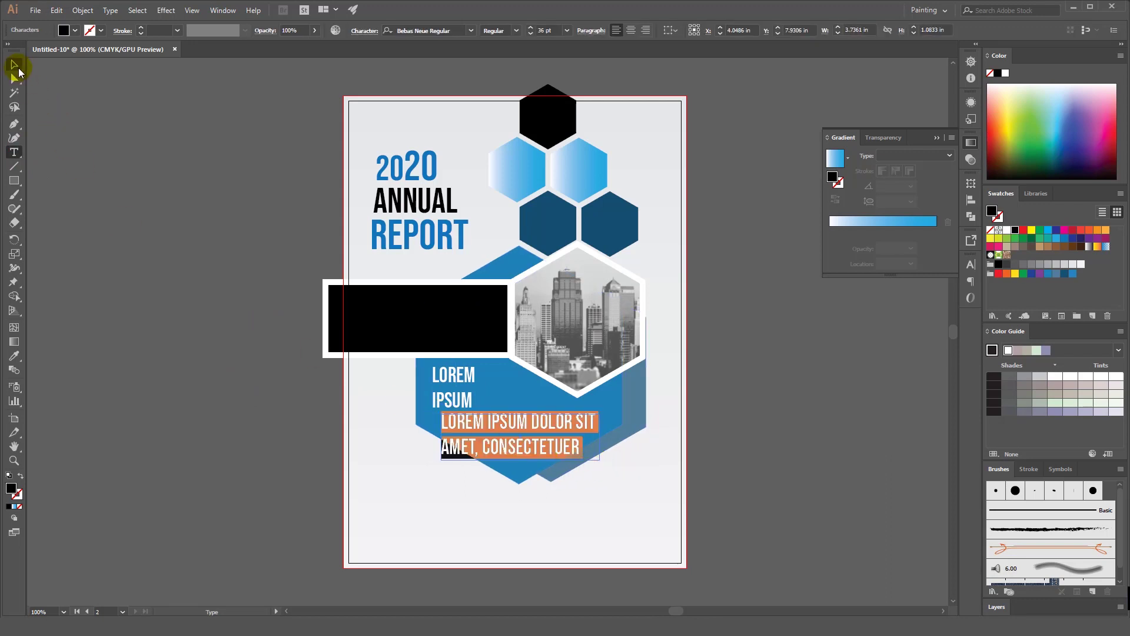
{"action": "left_click", "coordinate": [16, 66]}
{"action": "key", "text": "Delete"}
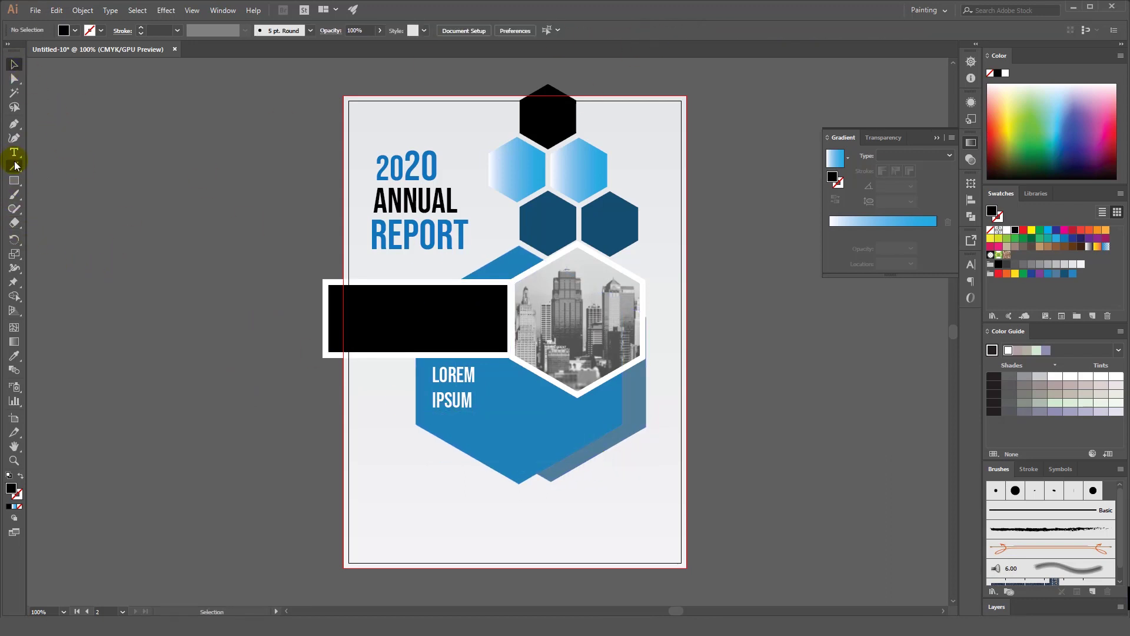
{"action": "left_click", "coordinate": [14, 151]}
{"action": "left_click", "coordinate": [652, 31]}
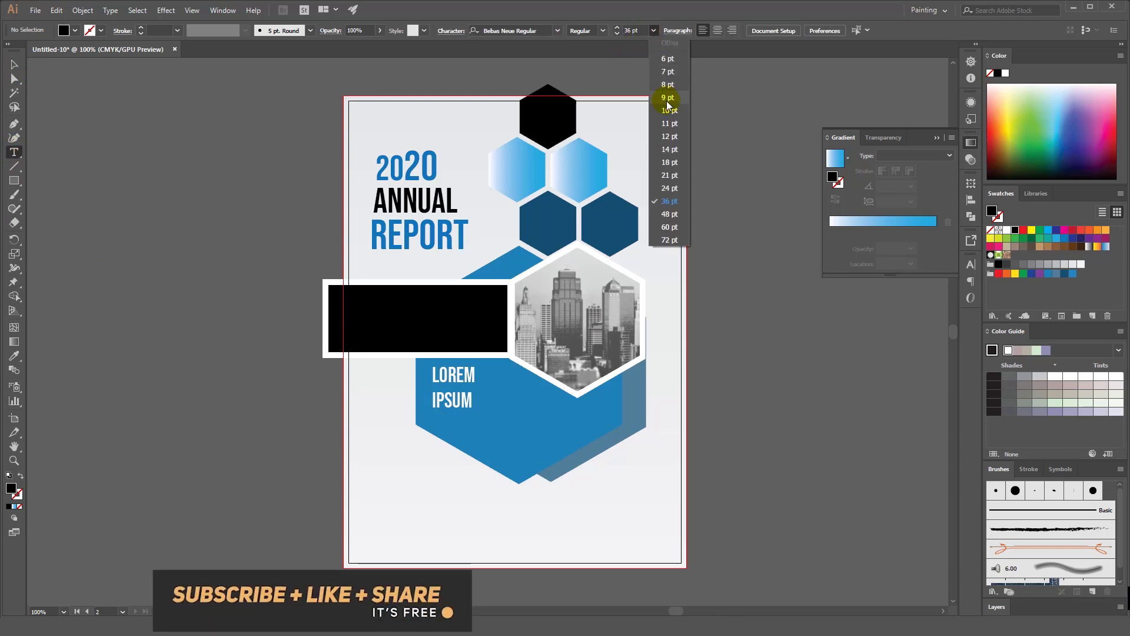
{"action": "left_click", "coordinate": [671, 115]}
{"action": "left_click_drag", "start_coordinate": [441, 415], "coordinate": [611, 457]}
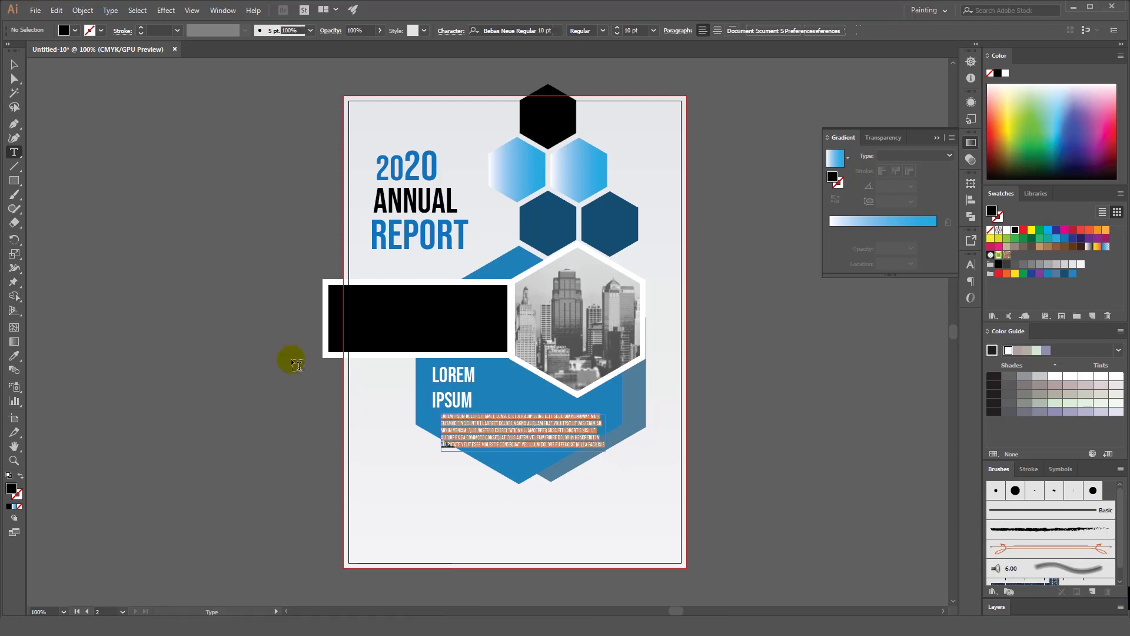
Set the body text to Myriad Variable Concept Light SemiExtended and fill it white
{"action": "left_click", "coordinate": [16, 67]}
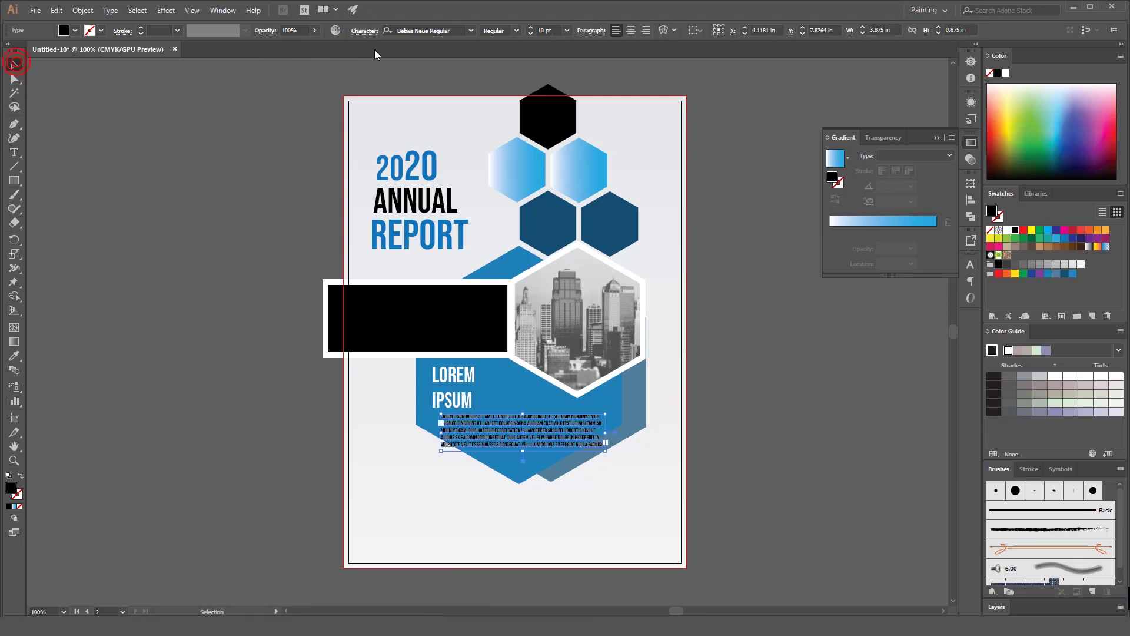
{"action": "left_click", "coordinate": [423, 30]}
{"action": "type", "text": "myria"}
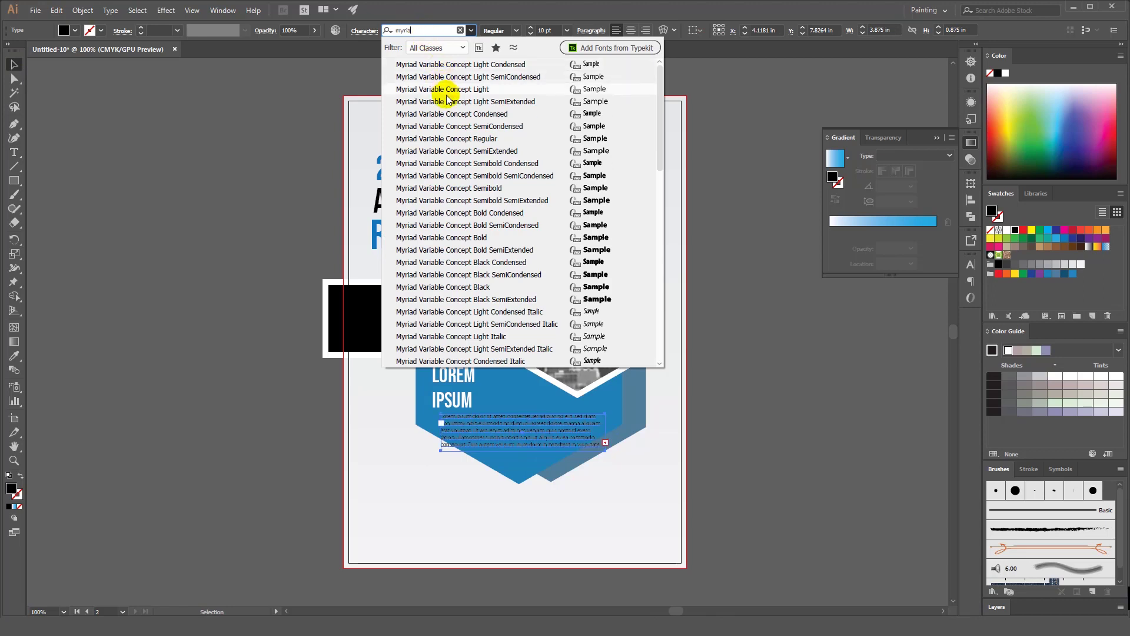
{"action": "left_click", "coordinate": [447, 100]}
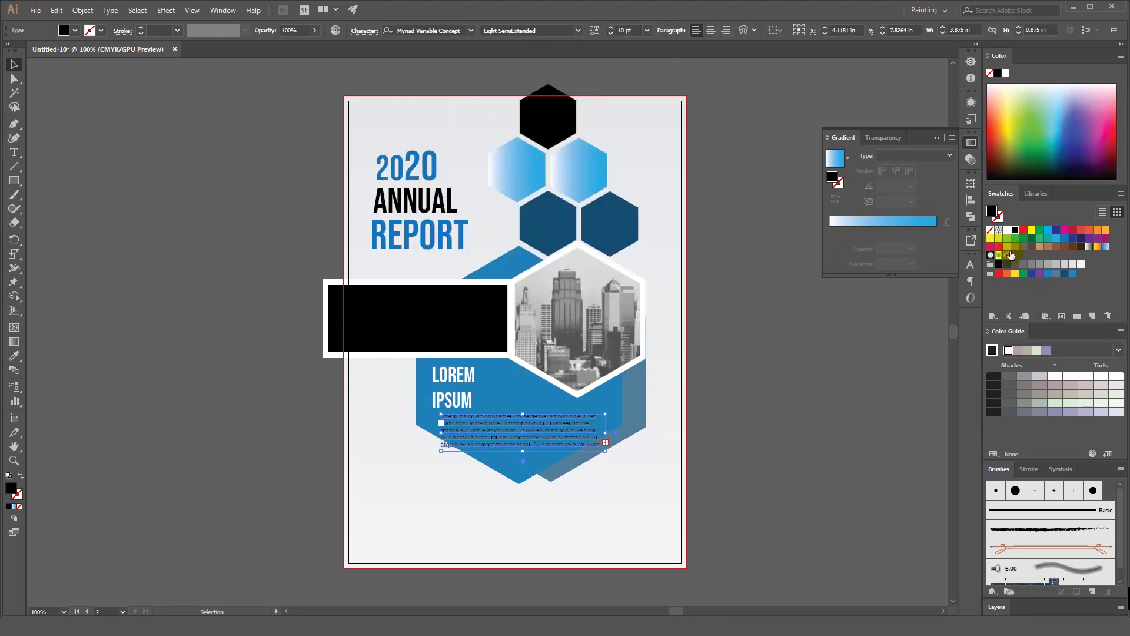
{"action": "left_click", "coordinate": [1007, 231]}
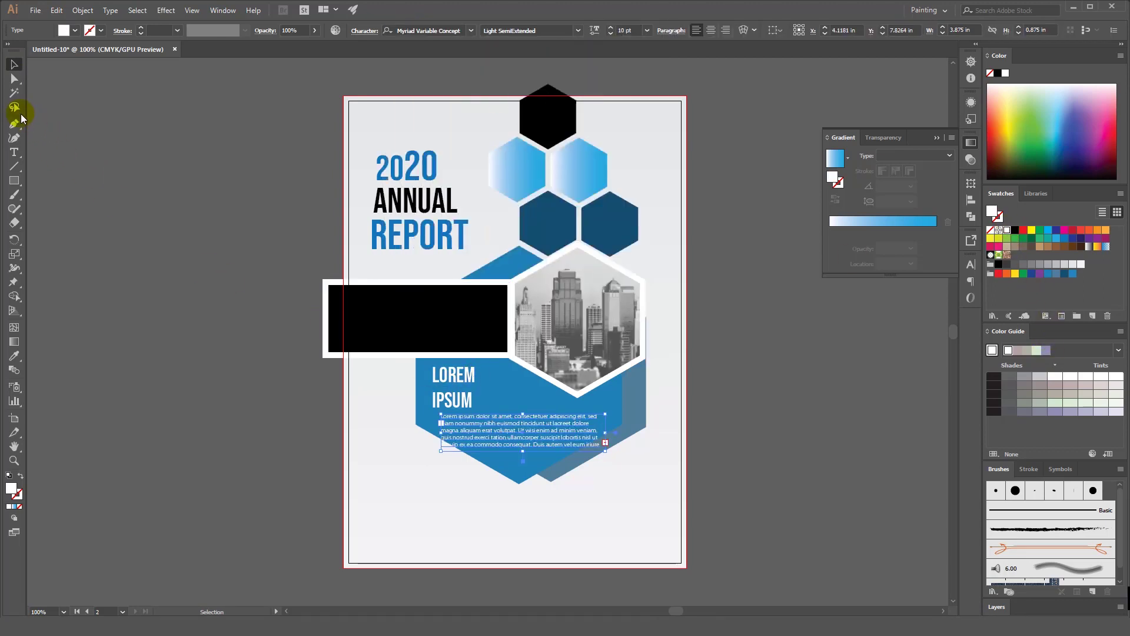
Delete trailing and middle passages to shorten the paragraph, then nudge it right and up
{"action": "left_click", "coordinate": [15, 153]}
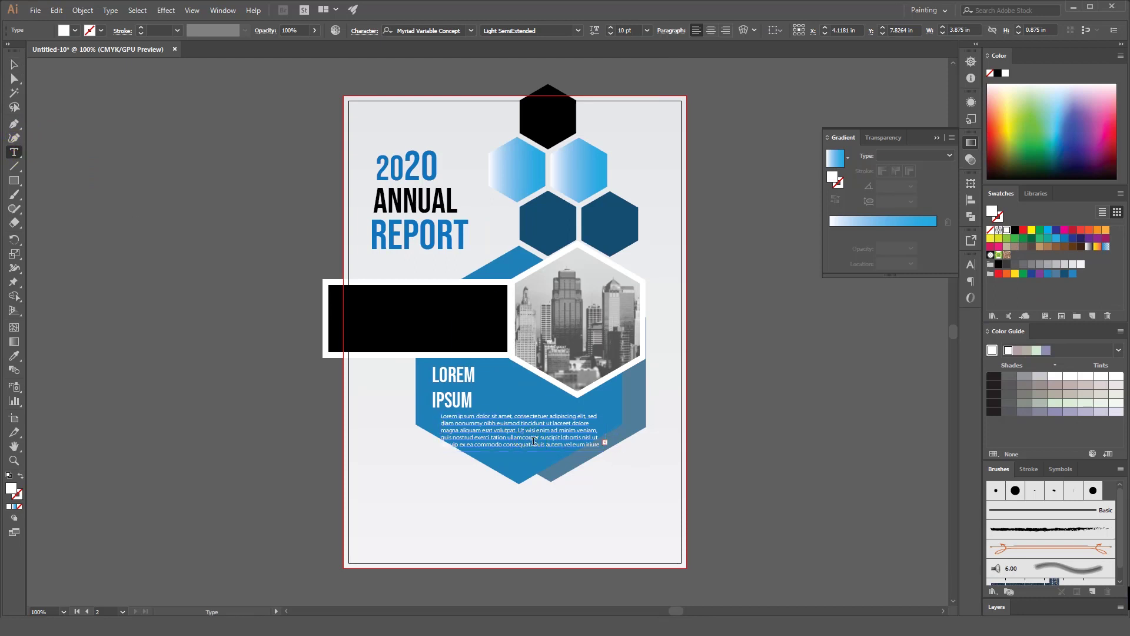
{"action": "left_click_drag", "start_coordinate": [533, 444], "coordinate": [441, 445]}
{"action": "left_click", "coordinate": [628, 442], "text": "shift"}
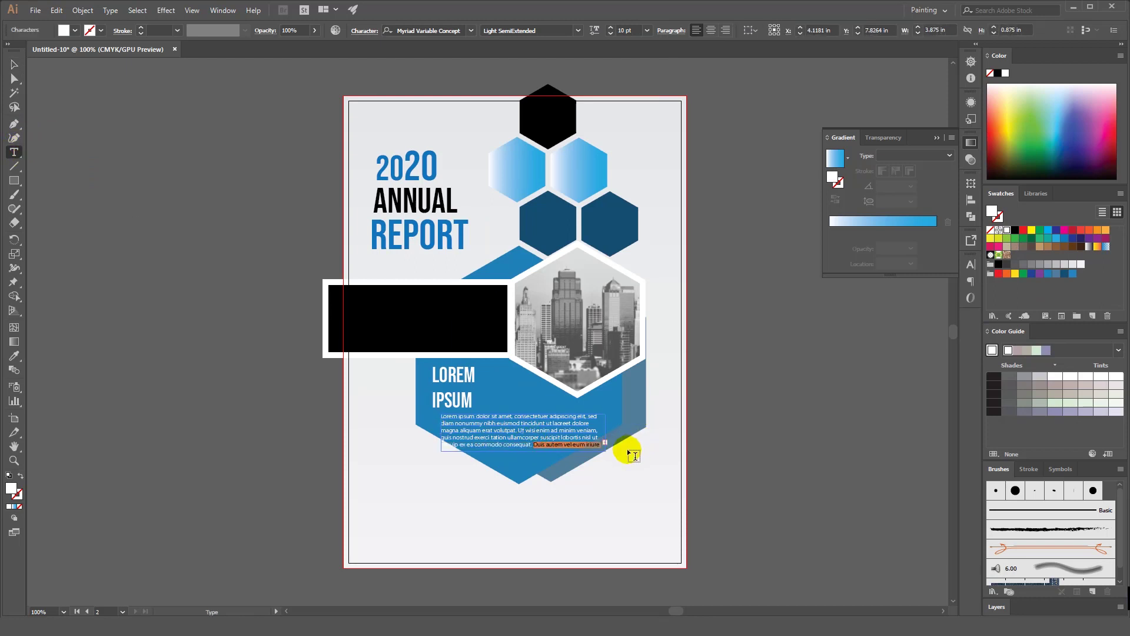
{"action": "key", "text": "BackSpace"}
{"action": "left_click_drag", "start_coordinate": [533, 445], "coordinate": [691, 421]}
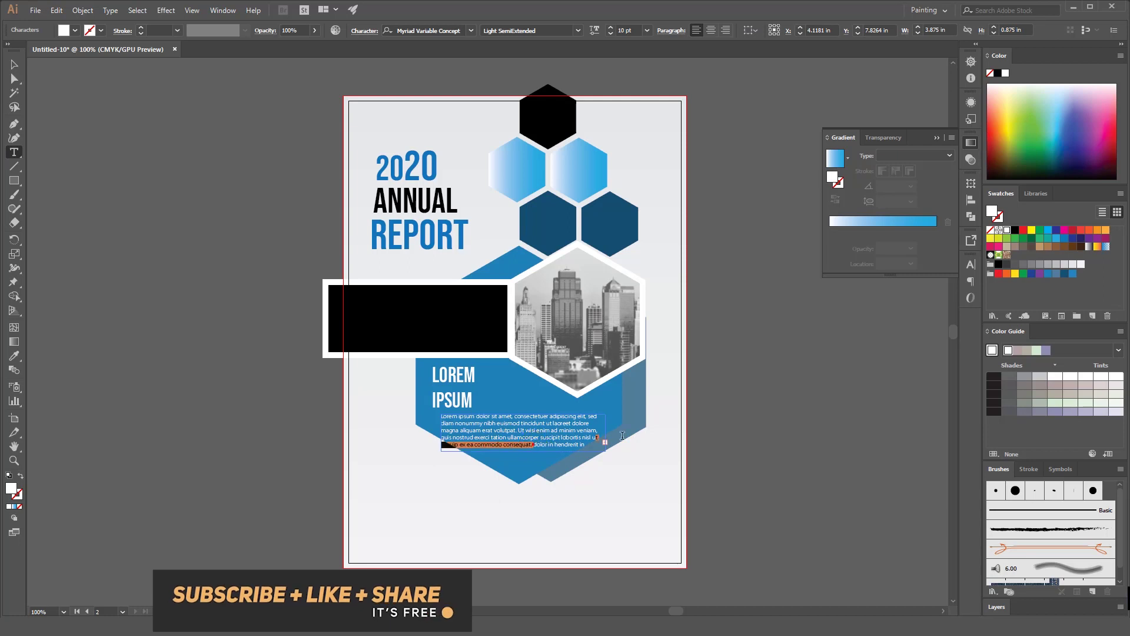
{"action": "key", "text": "BackSpace"}
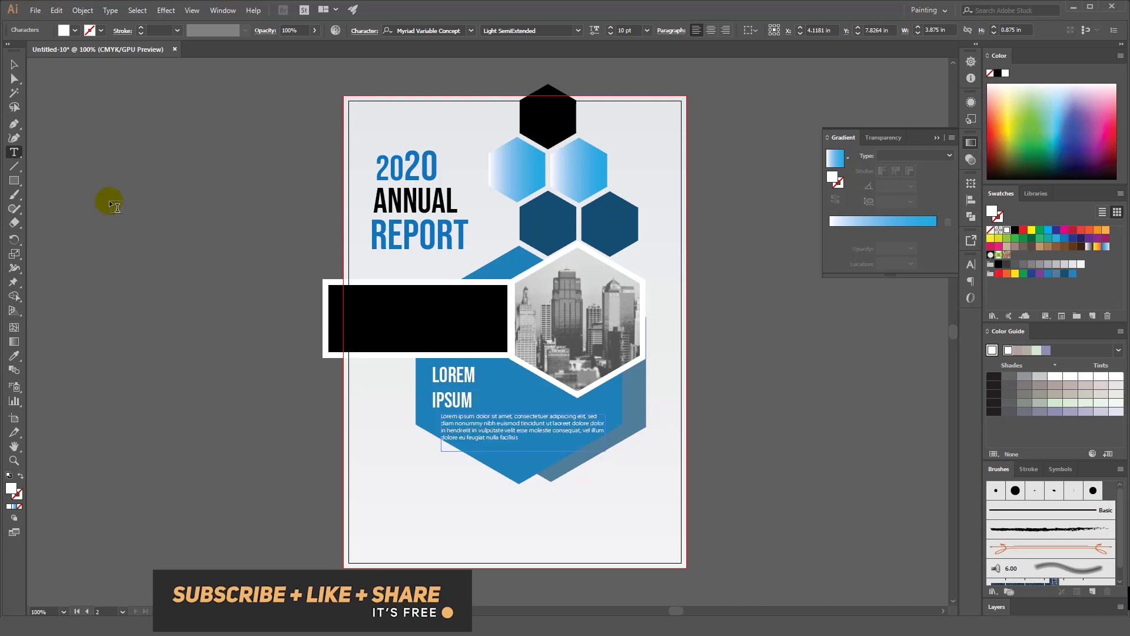
{"action": "left_click", "coordinate": [14, 65]}
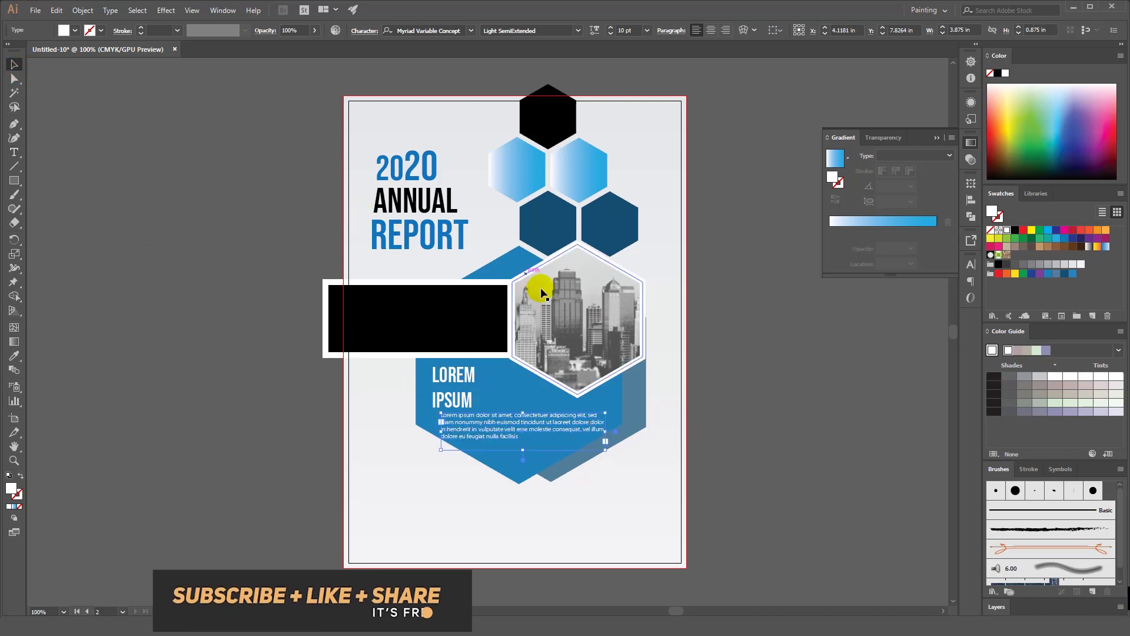
{"action": "key", "text": "Right"}
{"action": "key", "text": "Right"}
{"action": "key", "text": "Right"}
{"action": "key", "text": "Up"}
{"action": "key", "text": "Up"}
{"action": "key", "text": "Up"}
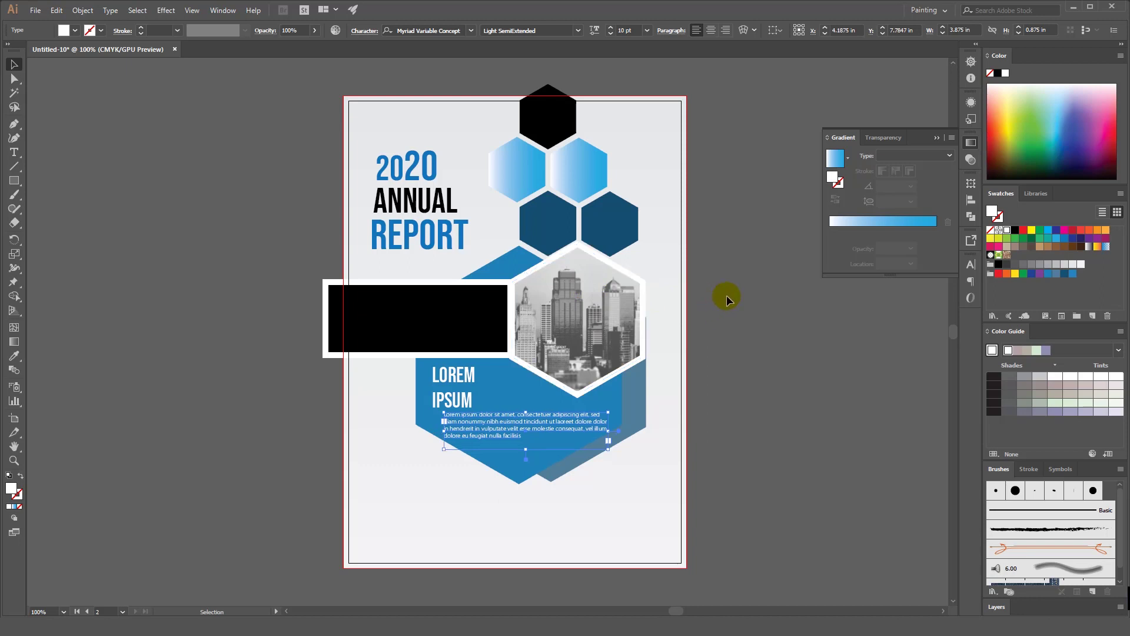
{"action": "left_click", "coordinate": [203, 336]}
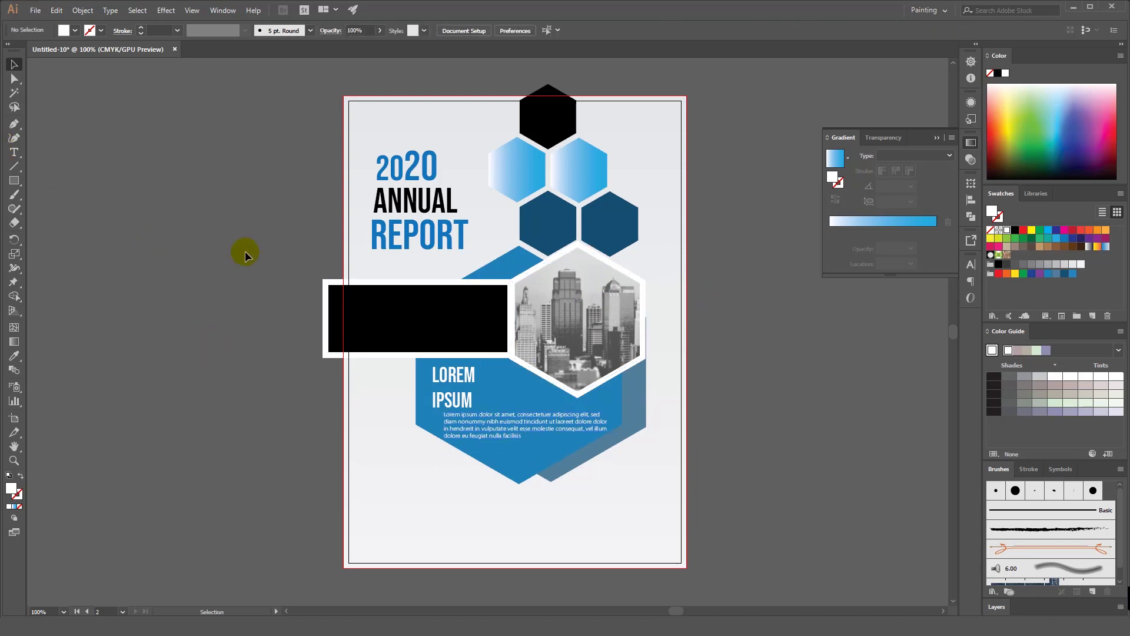
Release the clipping mask on the sample cover's icon bar to reveal the hidden icons
{"action": "left_click_drag", "start_coordinate": [227, 322], "coordinate": [528, 435]}
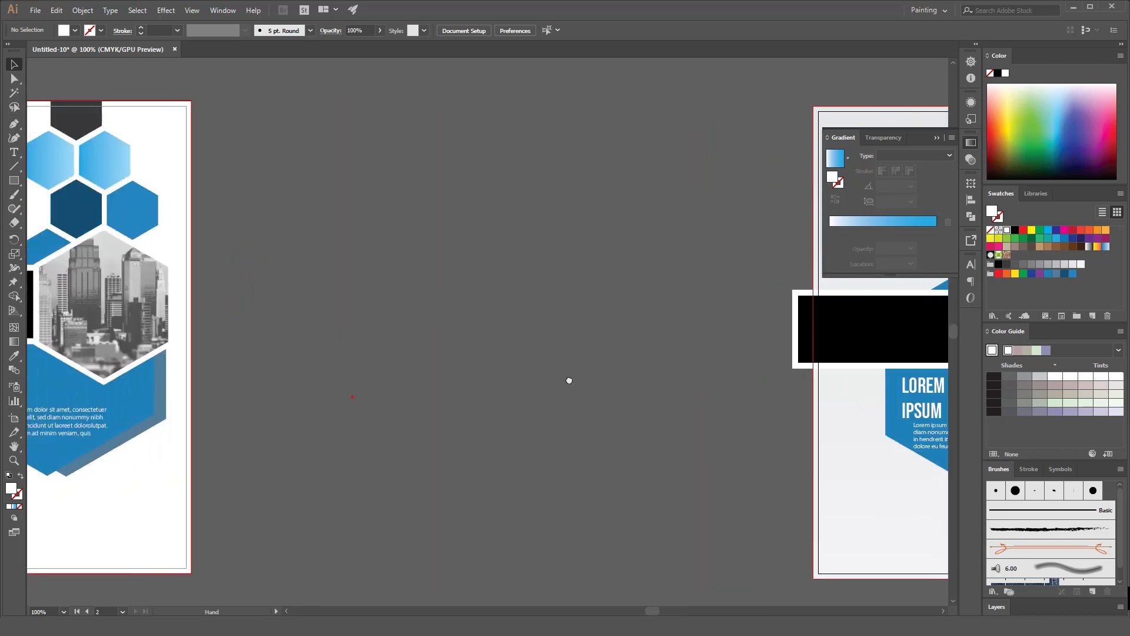
{"action": "left_click", "coordinate": [116, 336]}
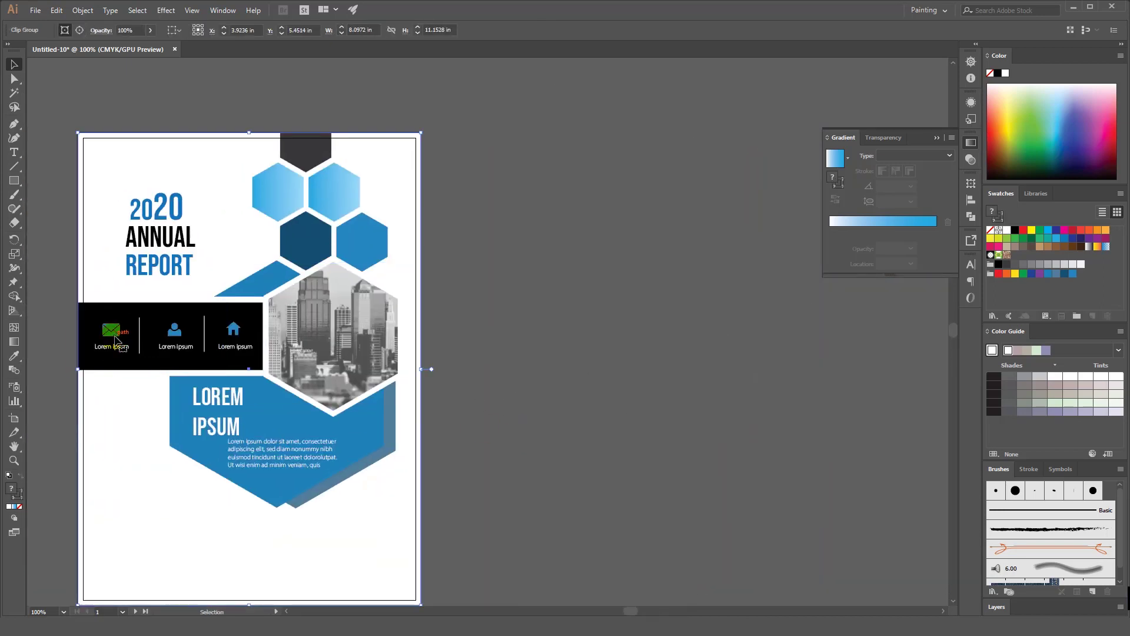
{"action": "right_click", "coordinate": [115, 336]}
{"action": "left_click", "coordinate": [170, 431]}
{"action": "left_click", "coordinate": [531, 351]}
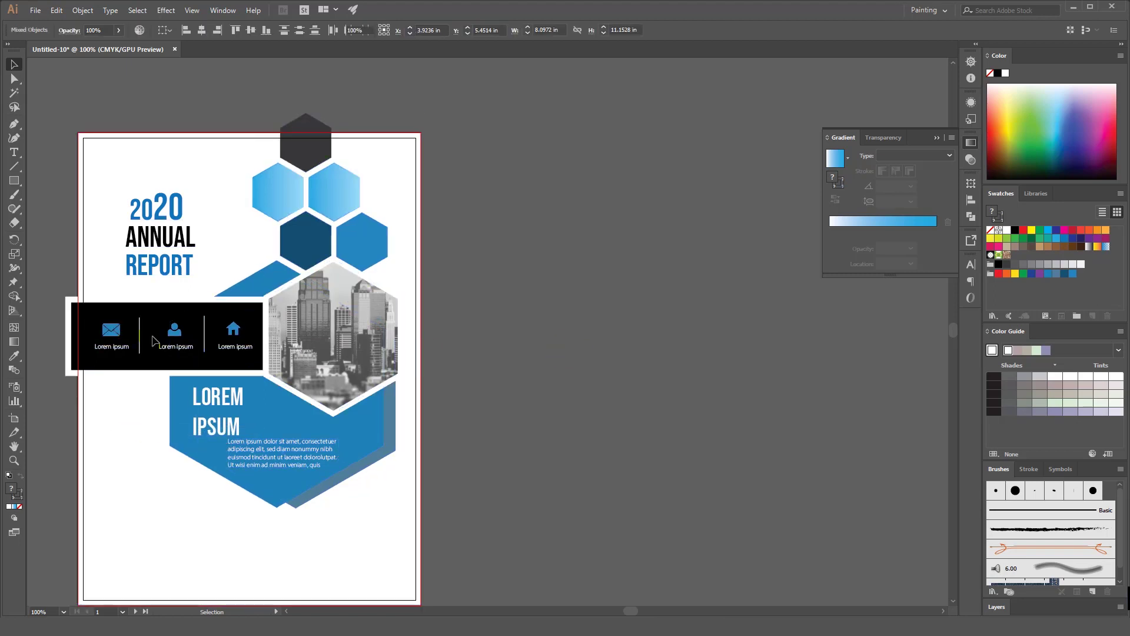
Move the envelope, person and house icons, labels and divider onto the other cover's black bar
{"action": "left_click", "coordinate": [113, 337]}
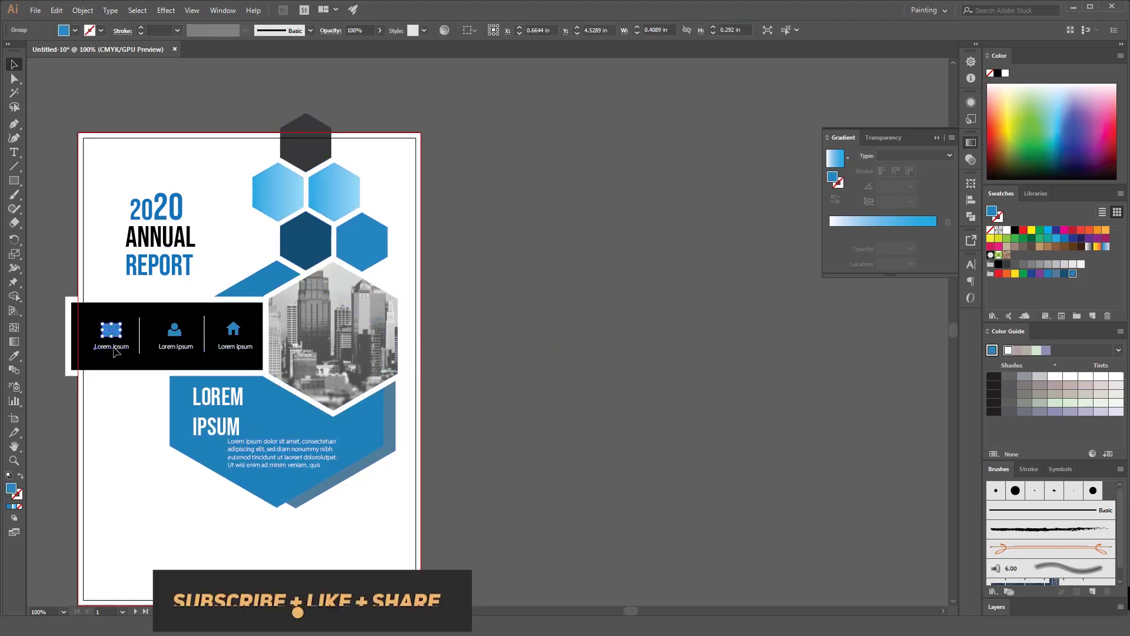
{"action": "left_click", "coordinate": [185, 340], "text": "shift"}
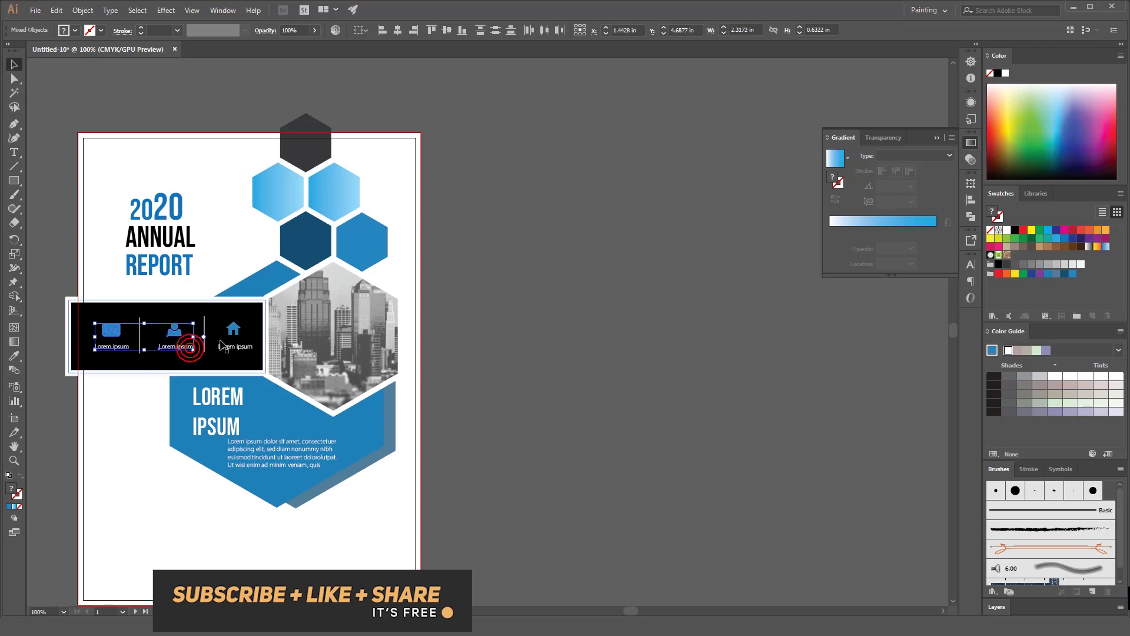
{"action": "left_click", "coordinate": [204, 335], "text": "shift"}
{"action": "left_click", "coordinate": [246, 347], "text": "shift"}
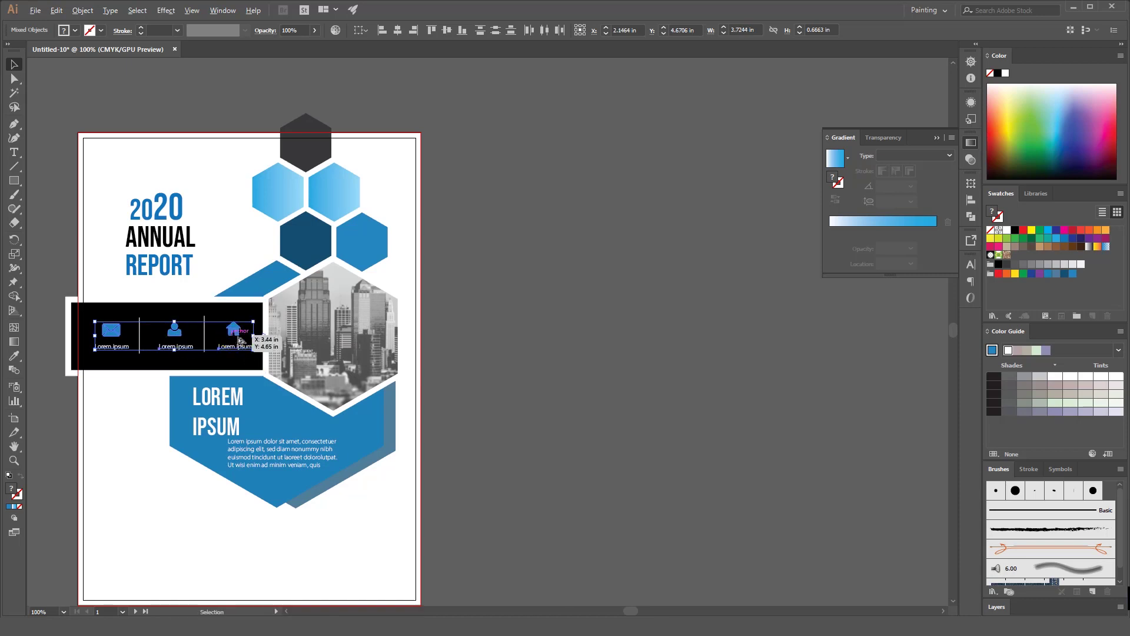
{"action": "mouse_move", "coordinate": [239, 340]}
{"action": "left_mouse_down"}
{"action": "mouse_move", "coordinate": [305, 333]}
{"action": "mouse_move", "coordinate": [595, 387]}
{"action": "left_mouse_up"}
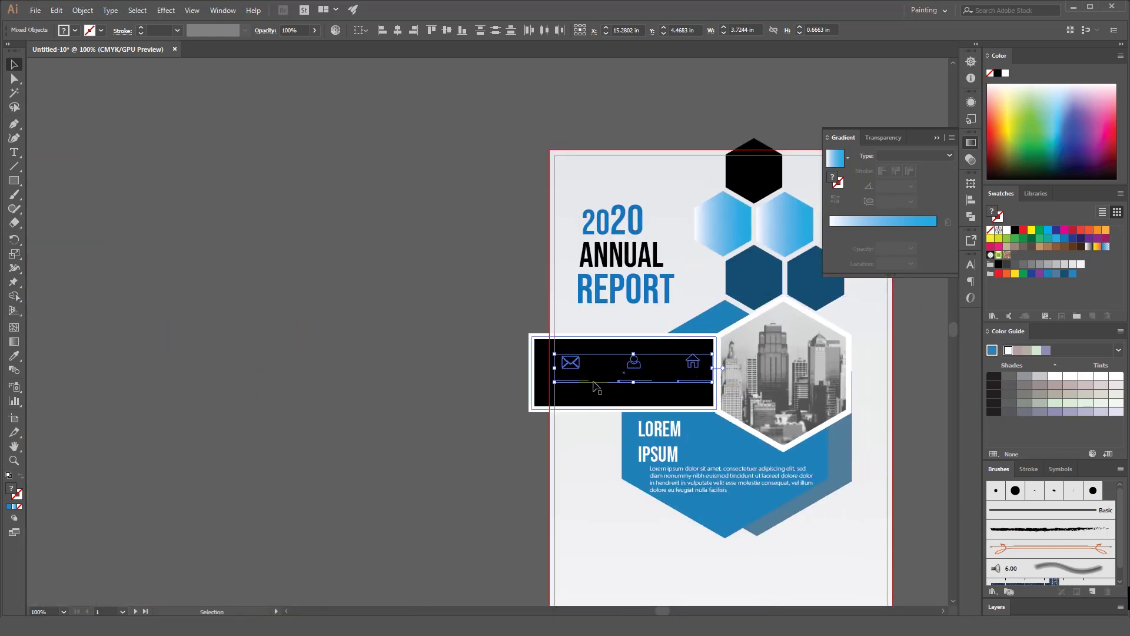
Bring the icon row in front of the black bar, scale it down, and nudge it down
{"action": "right_click", "coordinate": [696, 368]}
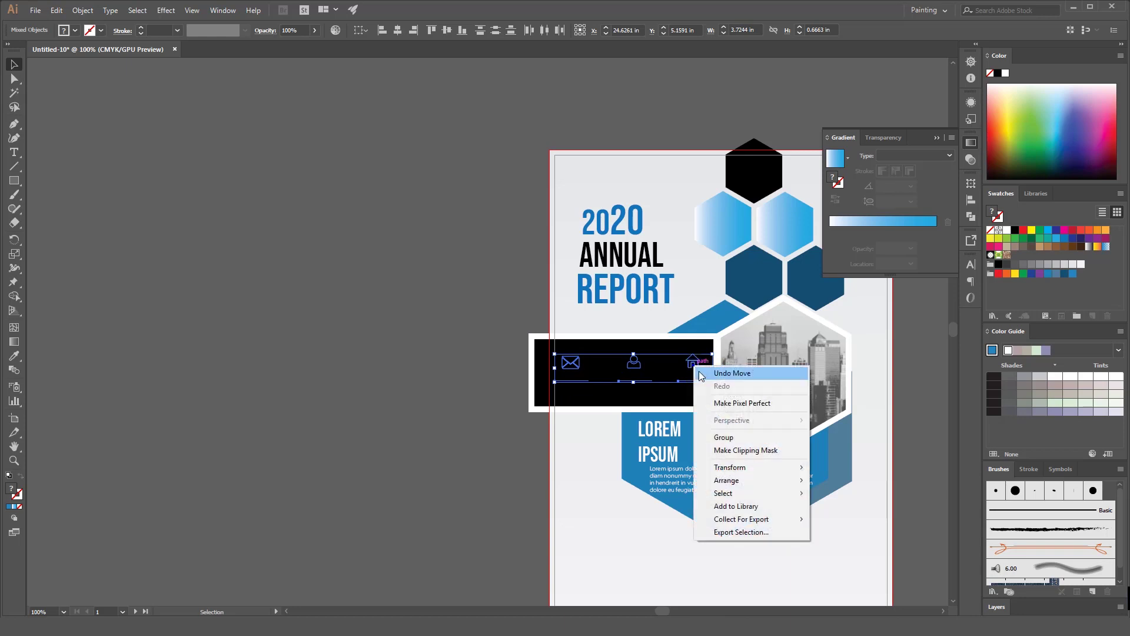
{"action": "left_click", "coordinate": [827, 478]}
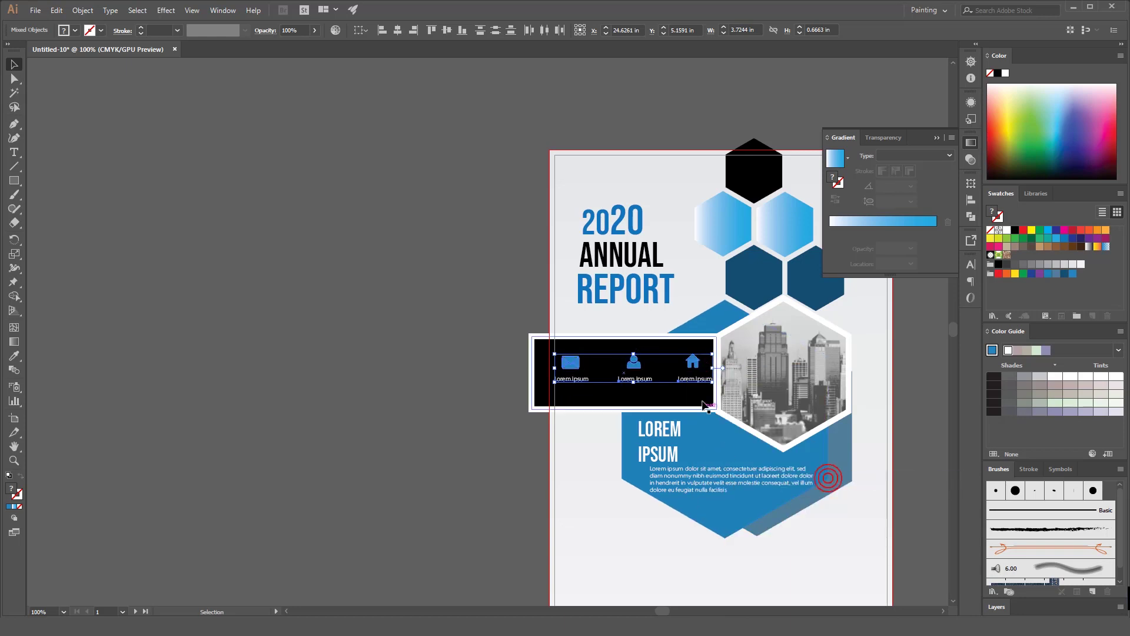
{"action": "left_click_drag", "start_coordinate": [713, 383], "coordinate": [704, 381]}
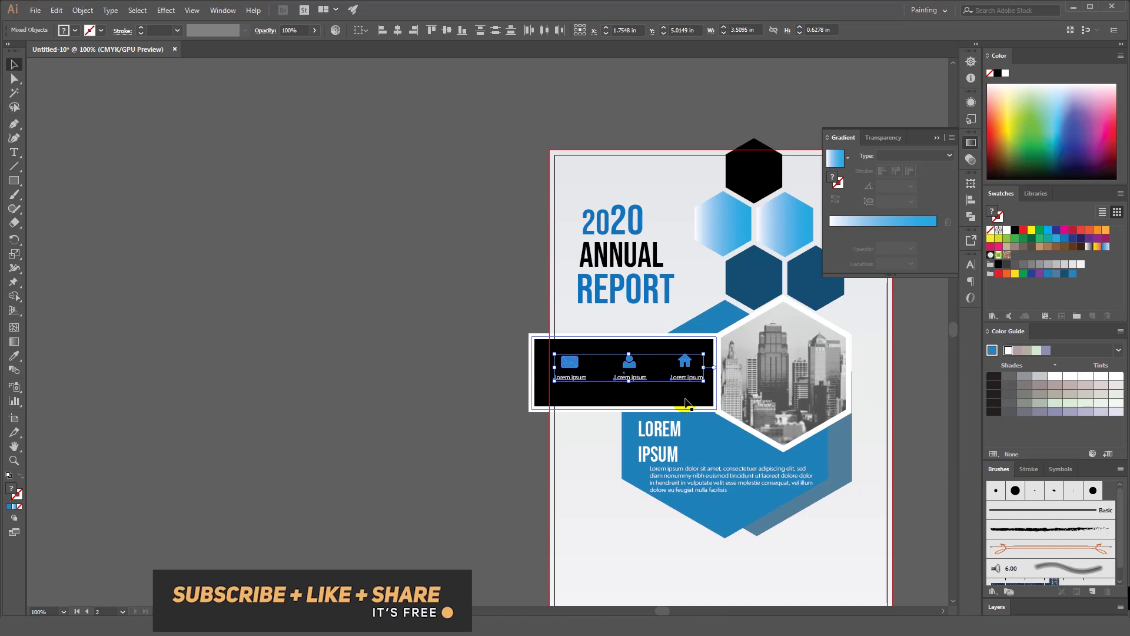
{"action": "key", "text": "Down"}
{"action": "key", "text": "Down"}
{"action": "key", "text": "Down"}
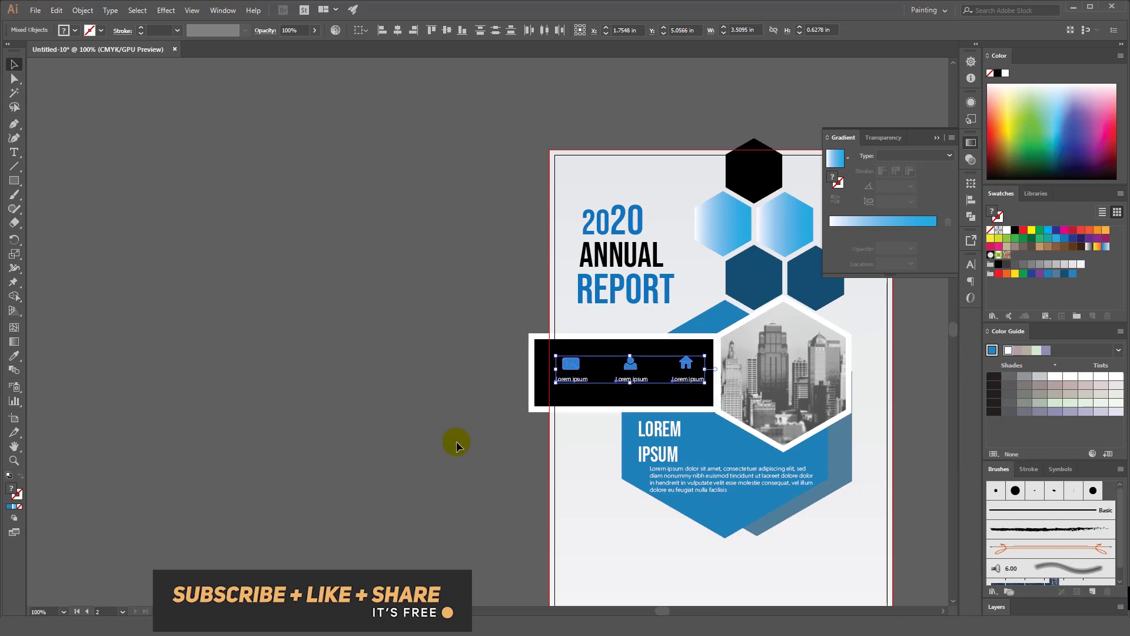
{"action": "left_click", "coordinate": [457, 443]}
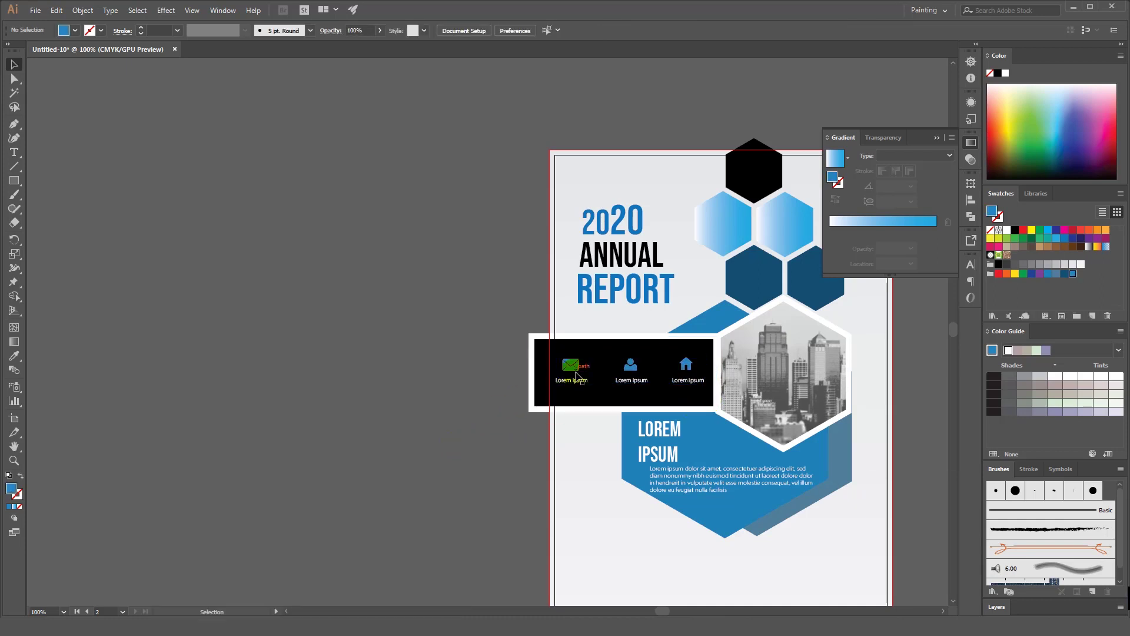
Nudge the envelope and house icons with their labels to even out the spacing
{"action": "left_click", "coordinate": [575, 372]}
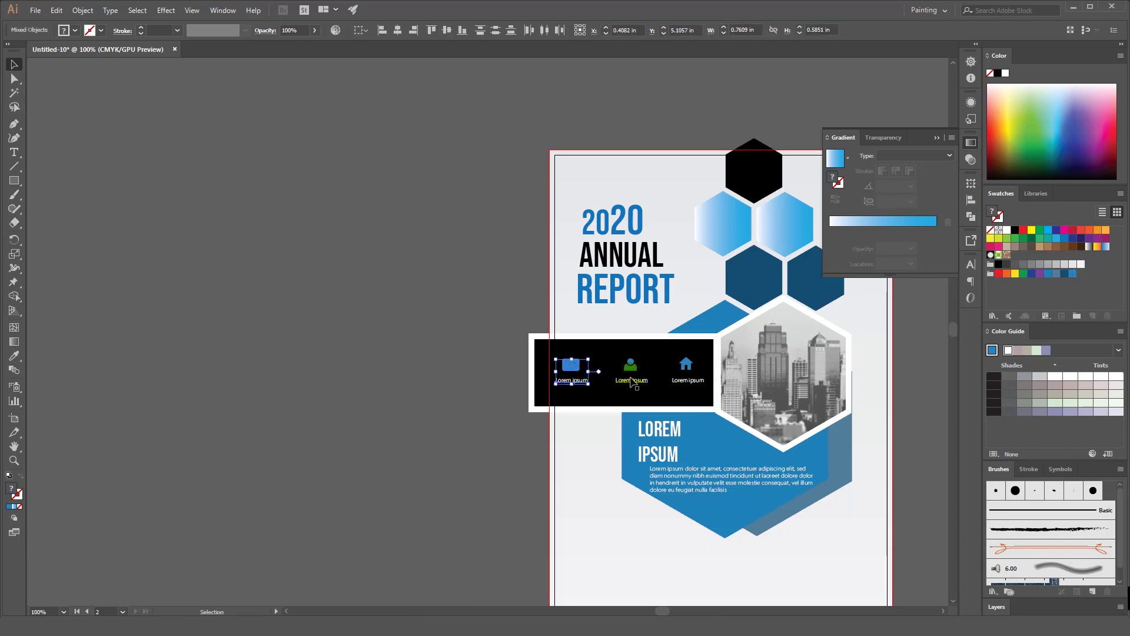
{"action": "key", "text": "Right"}
{"action": "key", "text": "Right"}
{"action": "key", "text": "Right"}
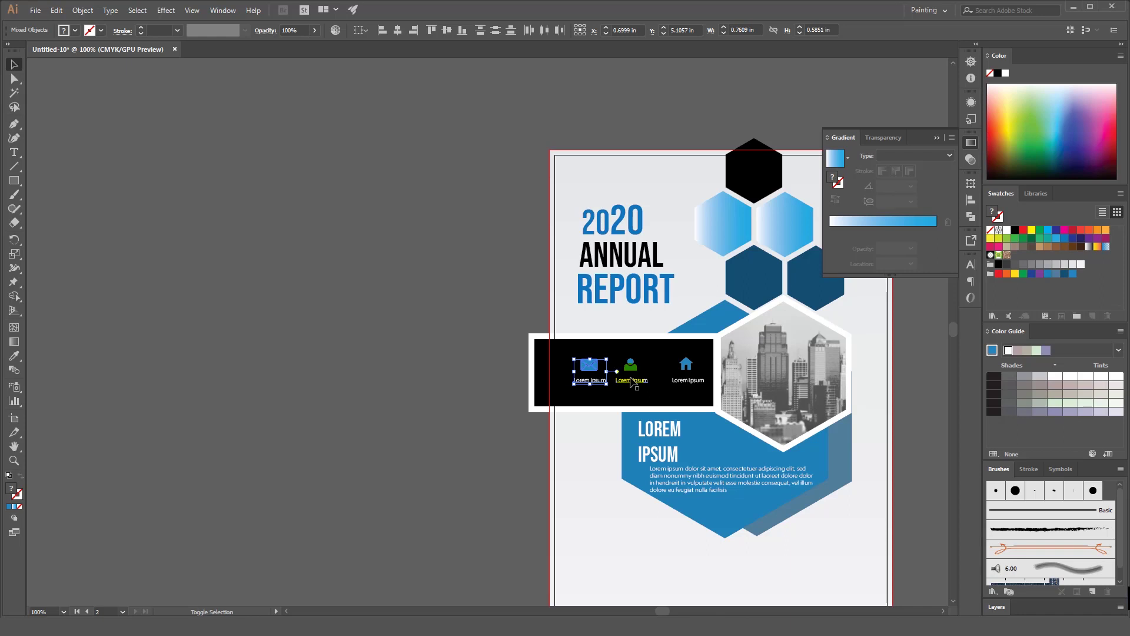
{"action": "key", "text": "Left"}
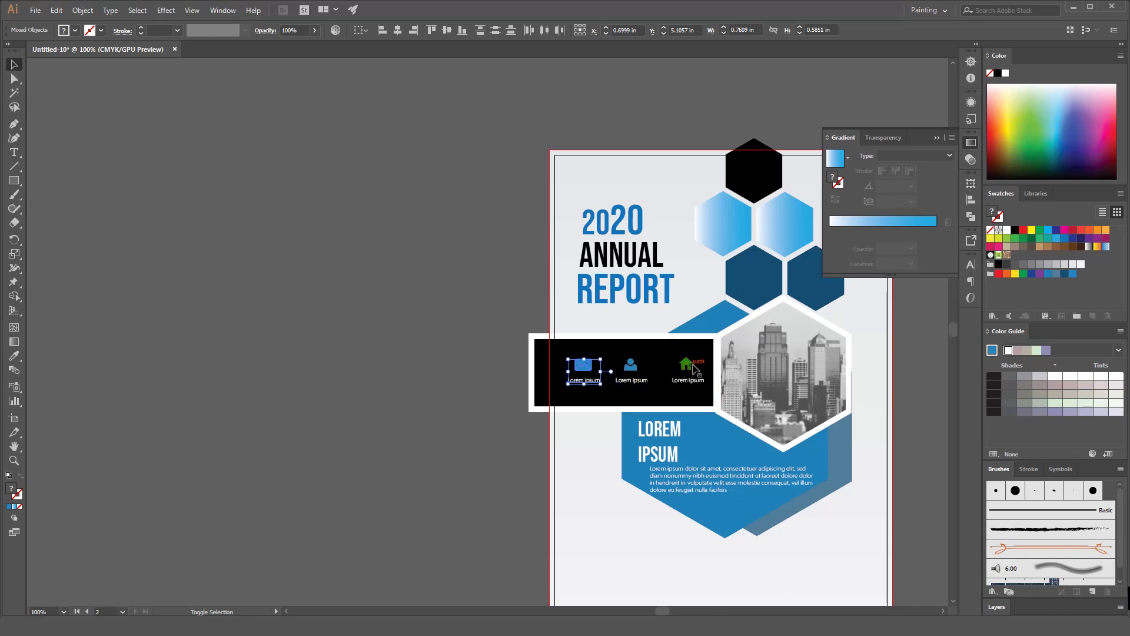
{"action": "left_click", "coordinate": [702, 382]}
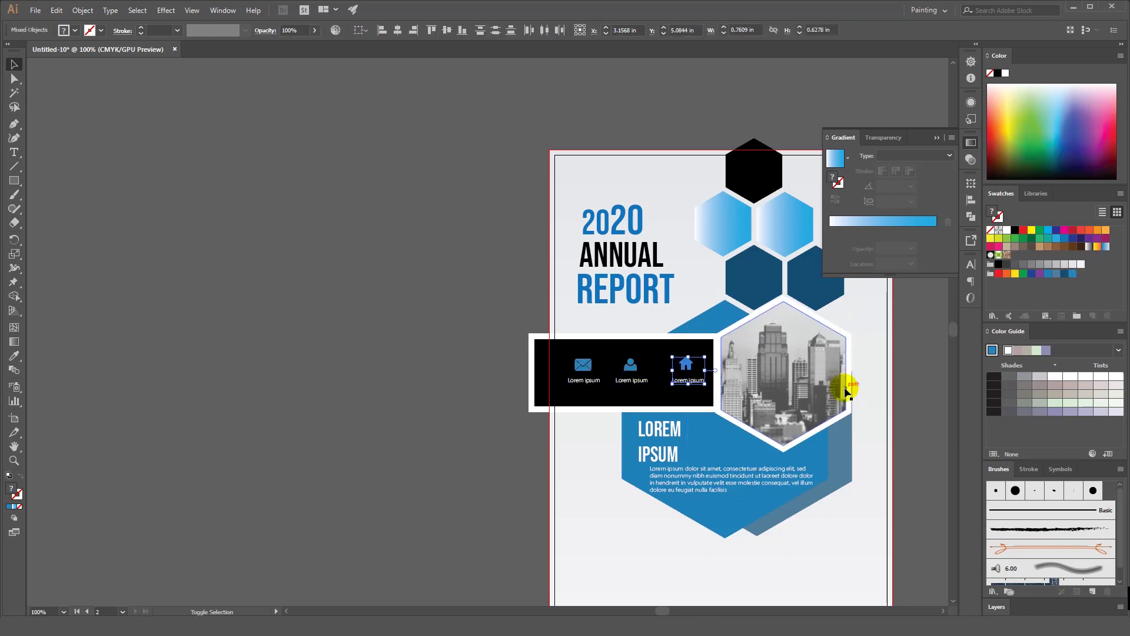
{"action": "key", "text": "Left"}
{"action": "key", "text": "Left"}
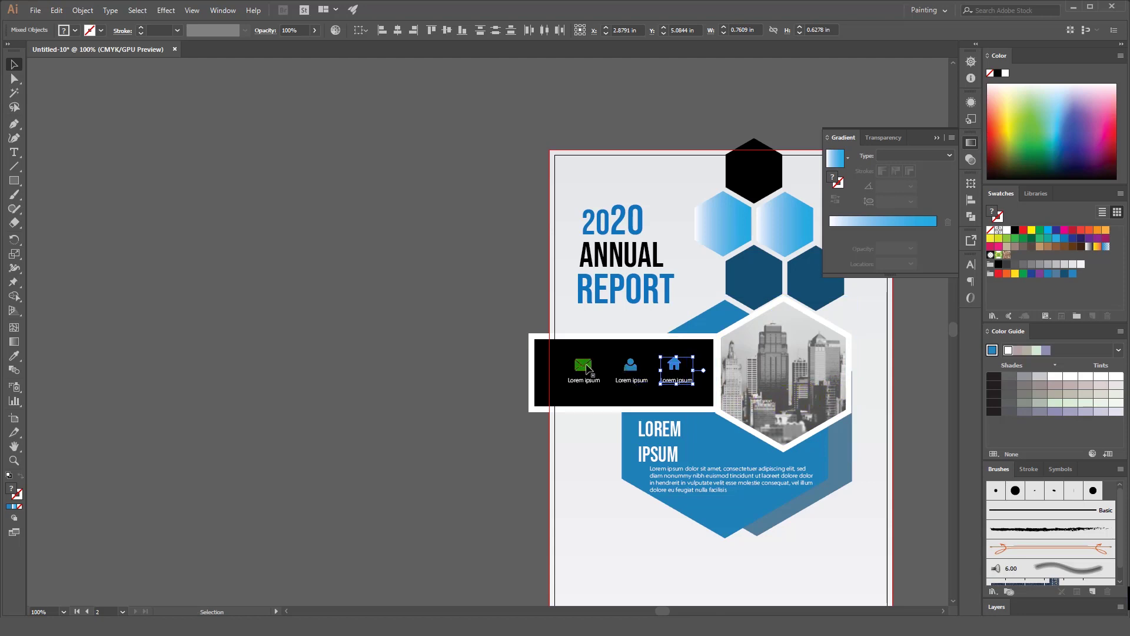
Shift all three icons together to center them within the black bar
{"action": "left_click", "coordinate": [587, 368], "text": "shift"}
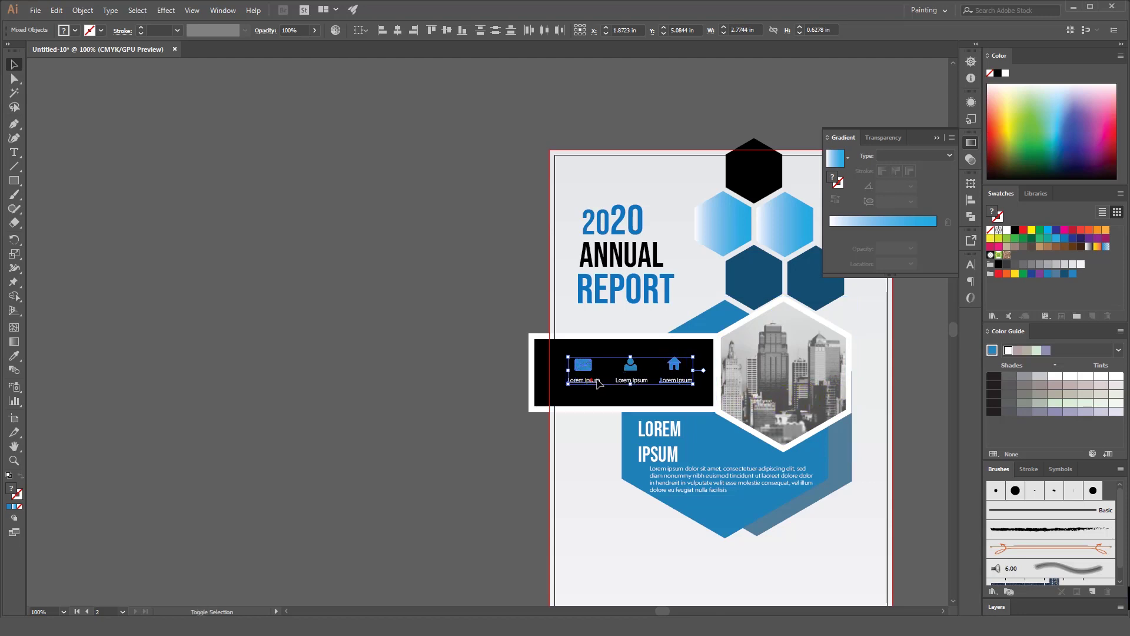
{"action": "left_click", "coordinate": [629, 368], "text": "shift"}
{"action": "key", "text": "shift+Down"}
{"action": "key", "text": "shift+Right"}
{"action": "key", "text": "shift+Right"}
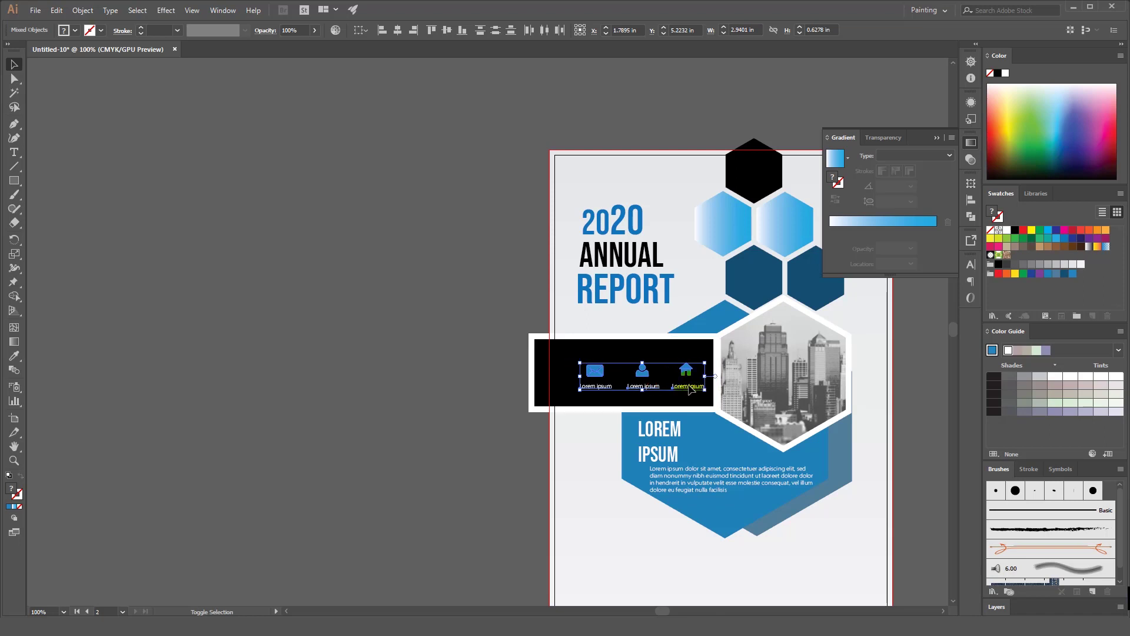
{"action": "key", "text": "shift+Up"}
{"action": "key", "text": "shift+Left"}
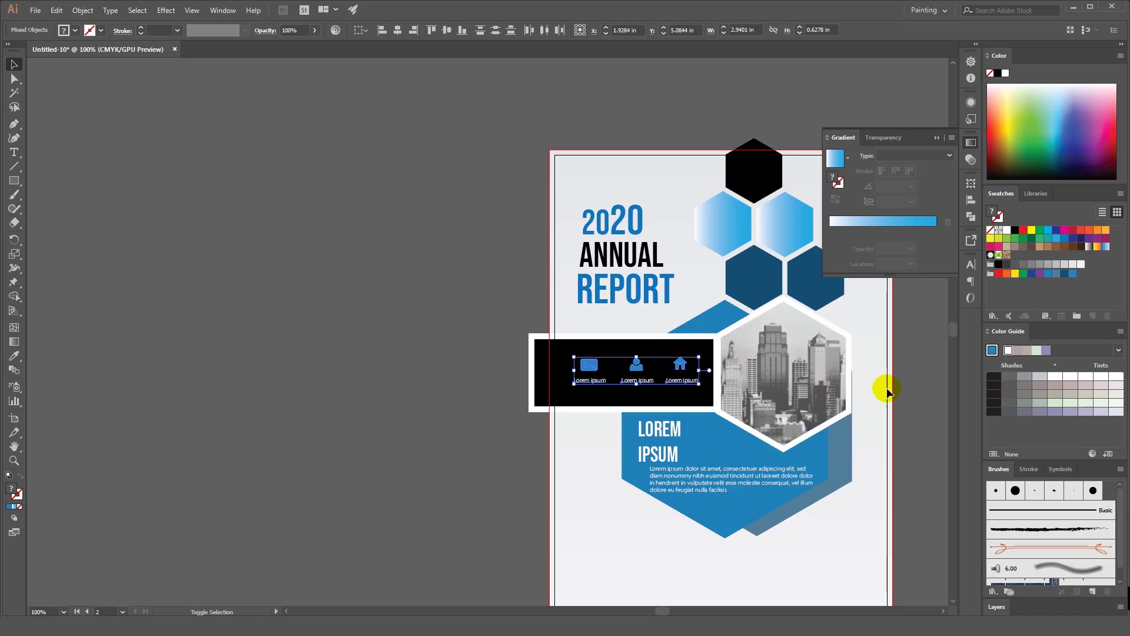
{"action": "left_click", "coordinate": [909, 393]}
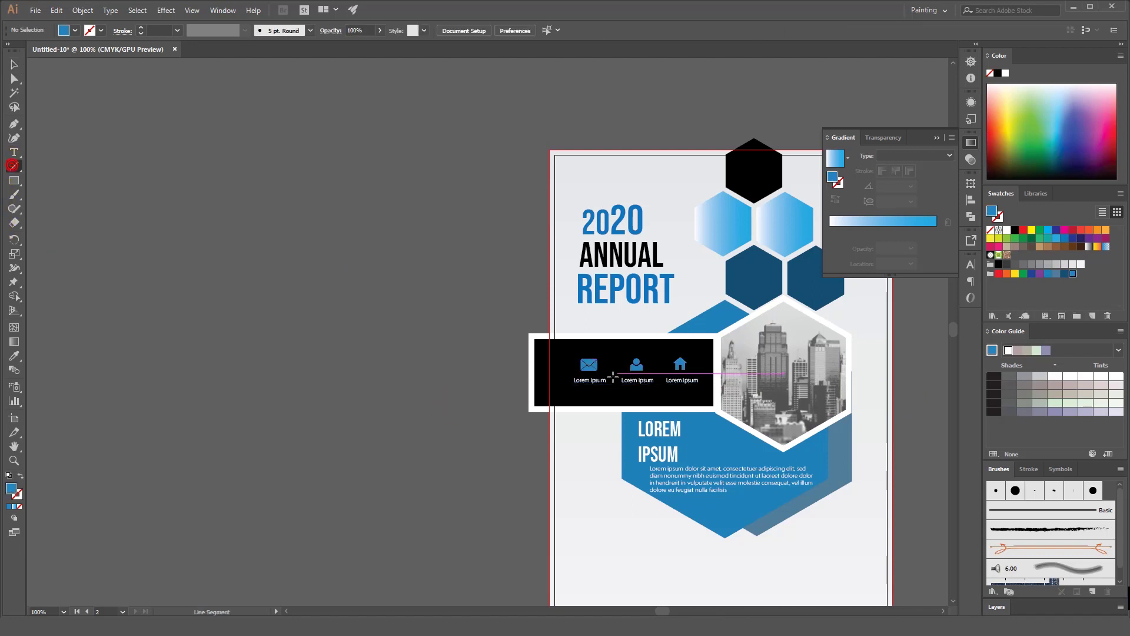
Draw a 2 pt white vertical divider after the first icon and copy it after the second
{"action": "left_click_drag", "start_coordinate": [612, 351], "coordinate": [613, 391]}
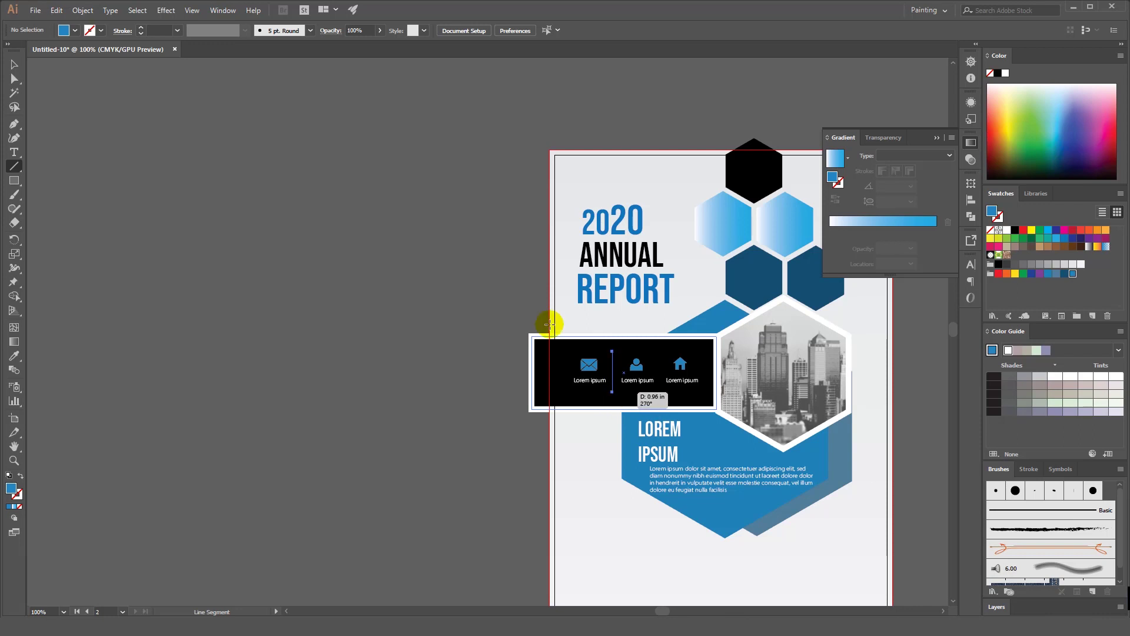
{"action": "left_click", "coordinate": [141, 28]}
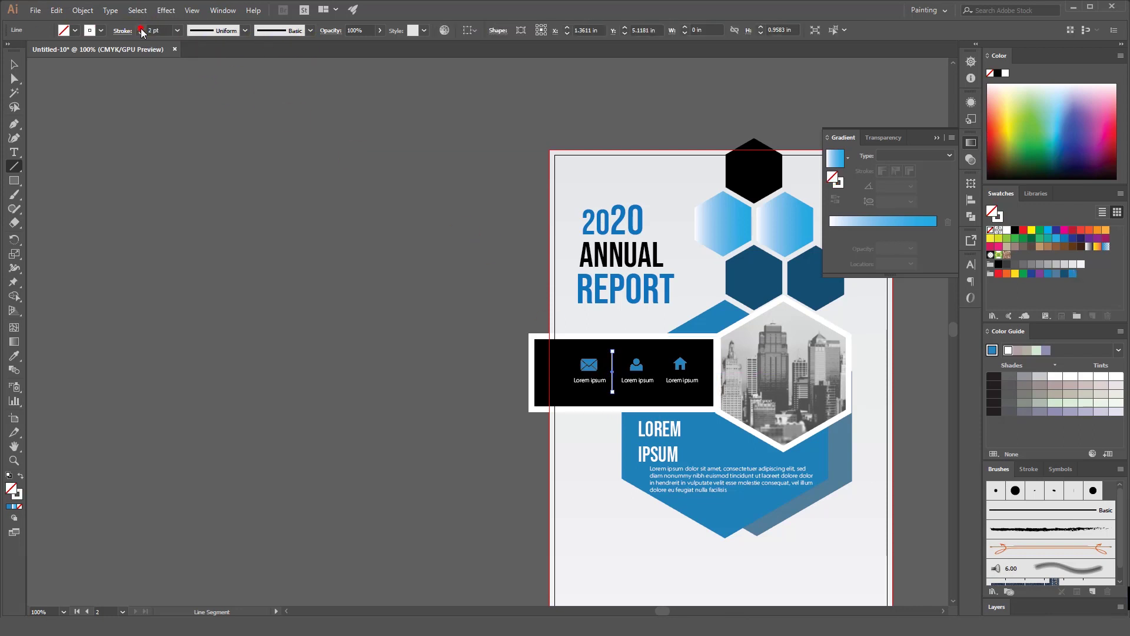
{"action": "left_click", "coordinate": [15, 64]}
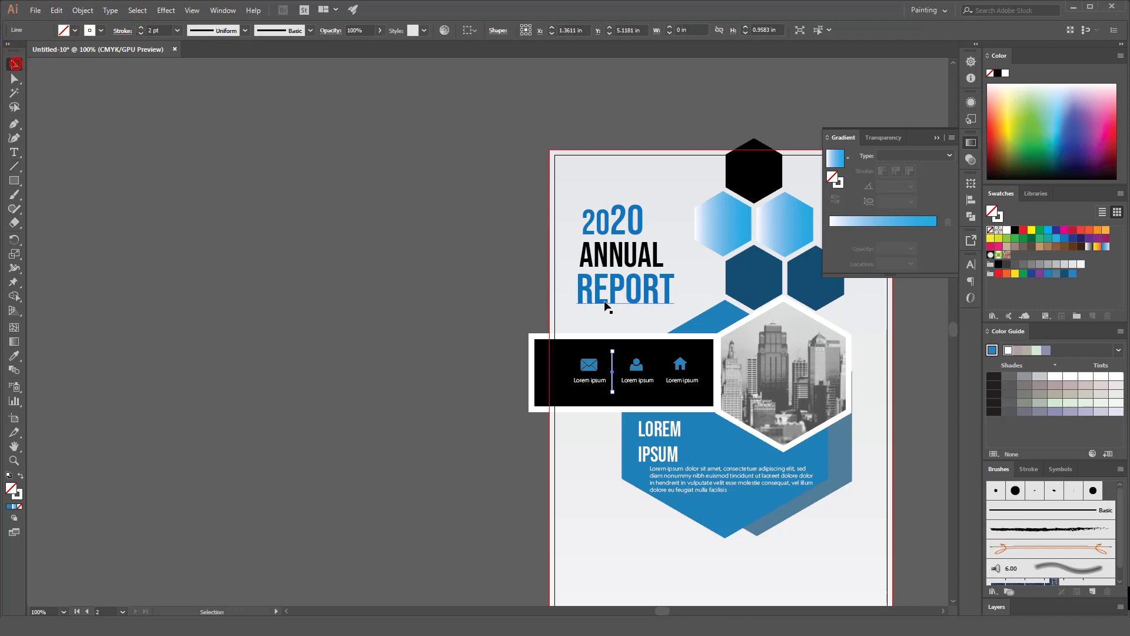
{"action": "left_click_drag", "start_coordinate": [616, 387], "coordinate": [661, 385]}
Draw a white-filled rectangle covering the whole cover page
{"action": "left_click", "coordinate": [514, 470]}
{"action": "left_click_drag", "start_coordinate": [513, 471], "coordinate": [276, 417]}
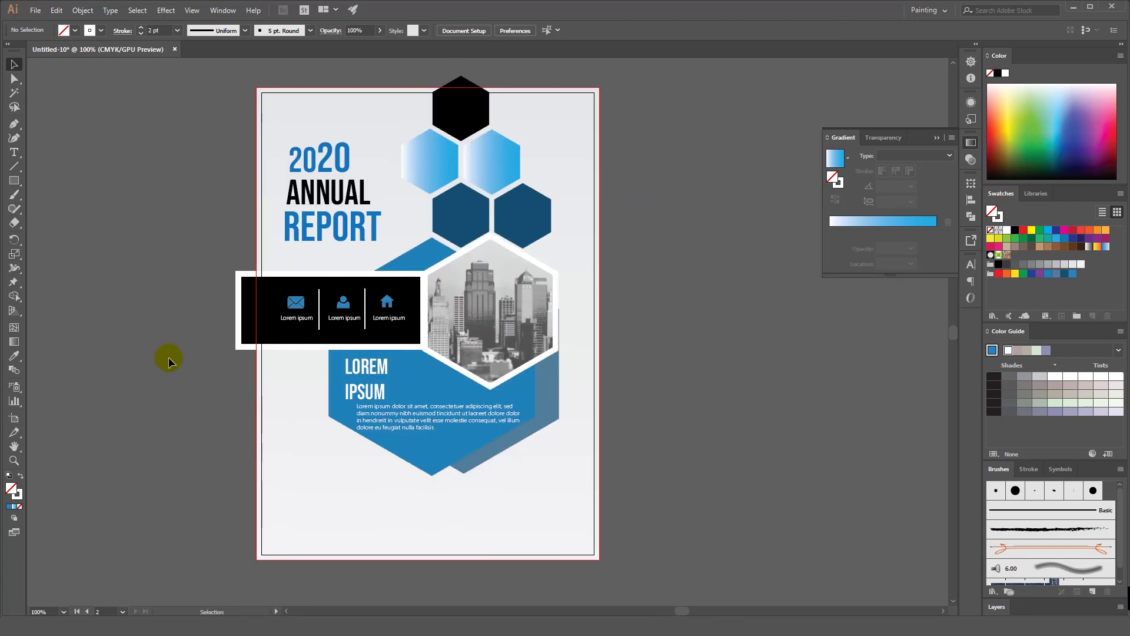
{"action": "right_click", "coordinate": [14, 187]}
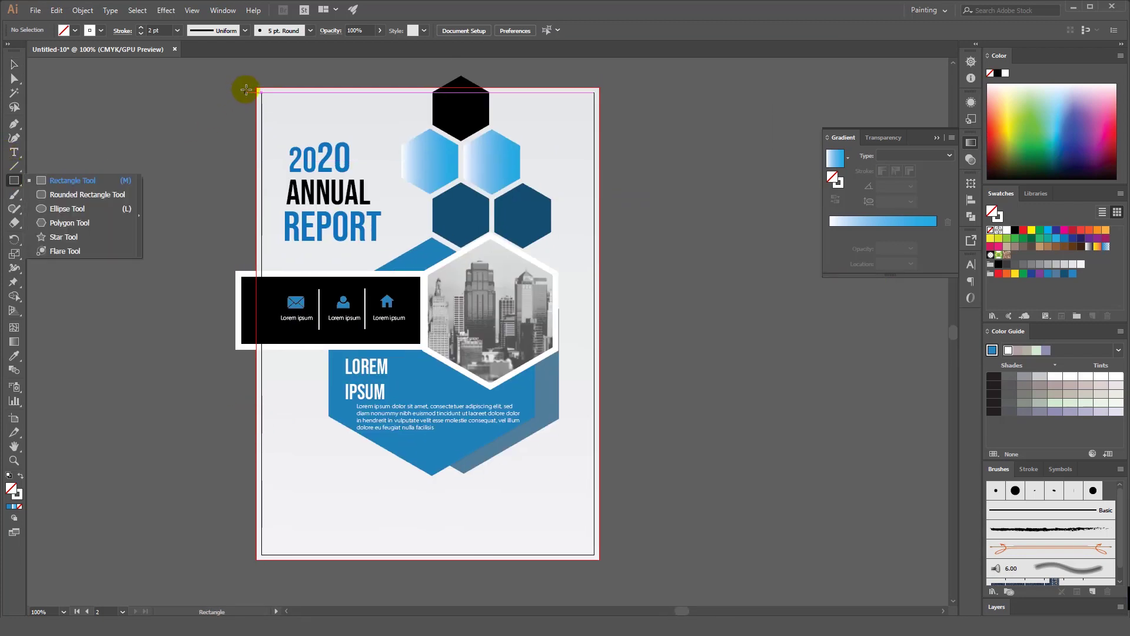
{"action": "left_click_drag", "start_coordinate": [256, 87], "coordinate": [599, 558]}
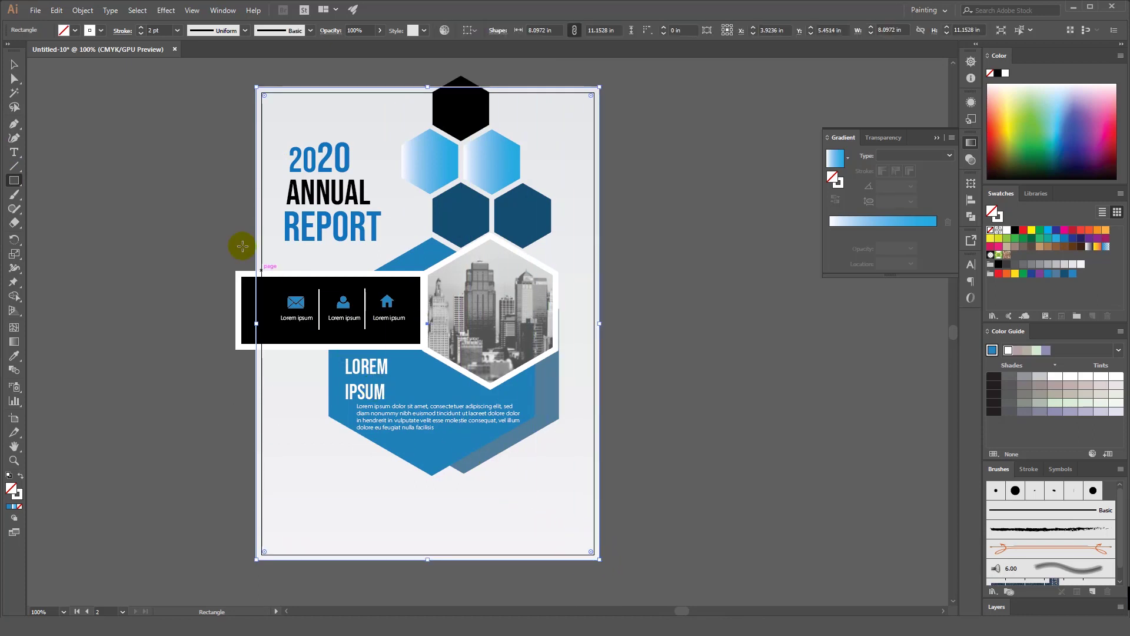
{"action": "left_click", "coordinate": [76, 30]}
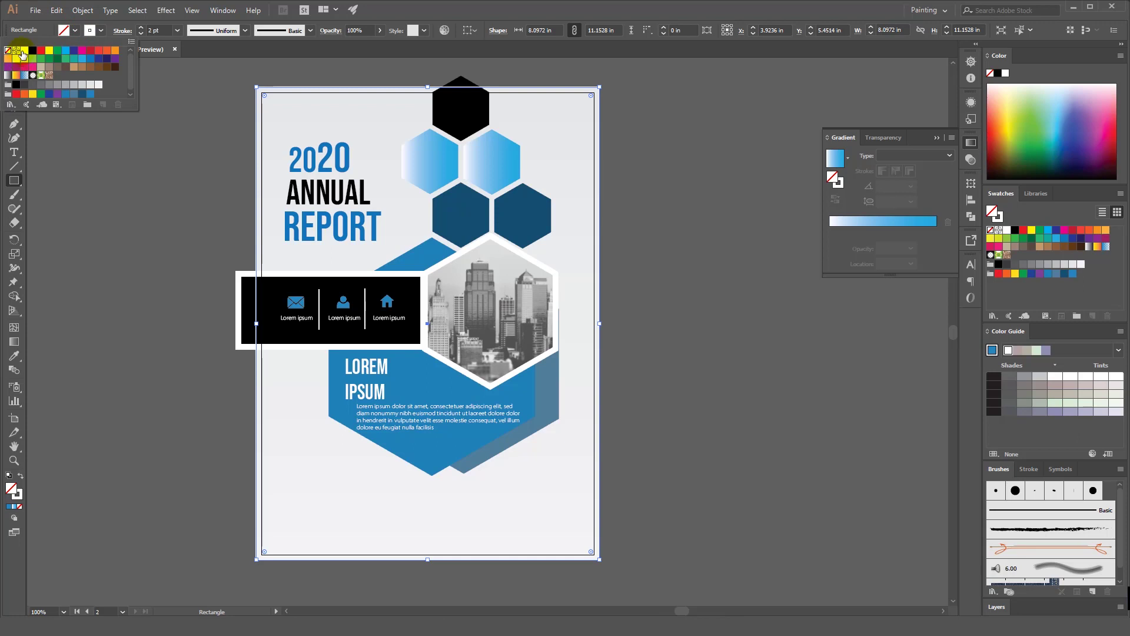
{"action": "left_click", "coordinate": [23, 51]}
Select all the cover artwork and make a clipping mask with the page rectangle
{"action": "left_click", "coordinate": [15, 65]}
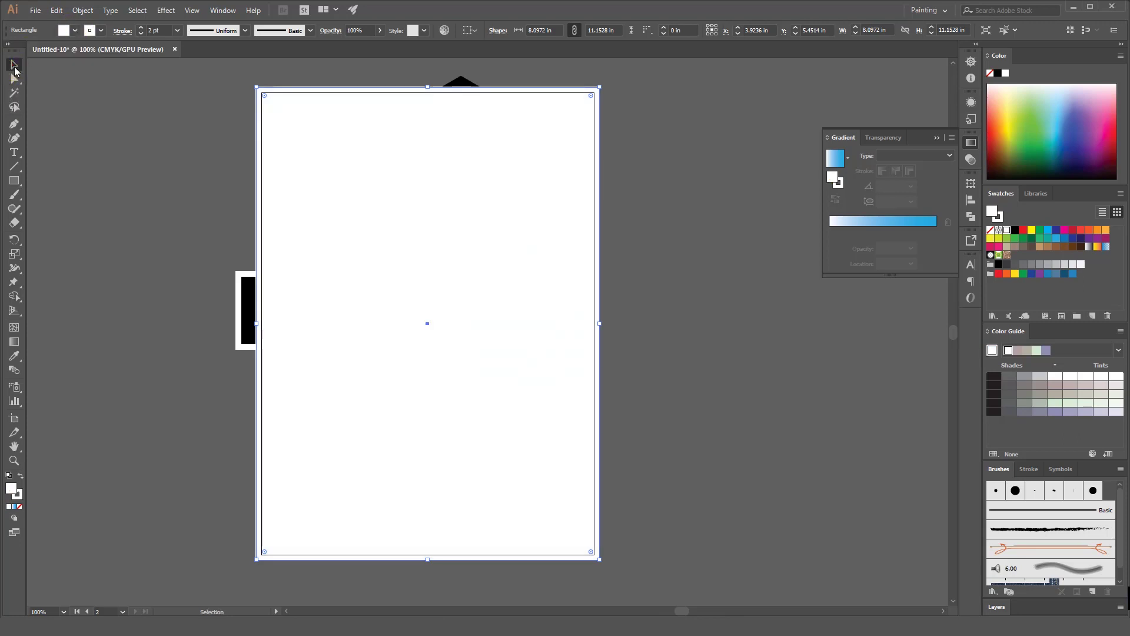
{"action": "left_click_drag", "start_coordinate": [178, 73], "coordinate": [587, 487]}
{"action": "right_click", "coordinate": [469, 323]}
{"action": "left_click", "coordinate": [518, 404]}
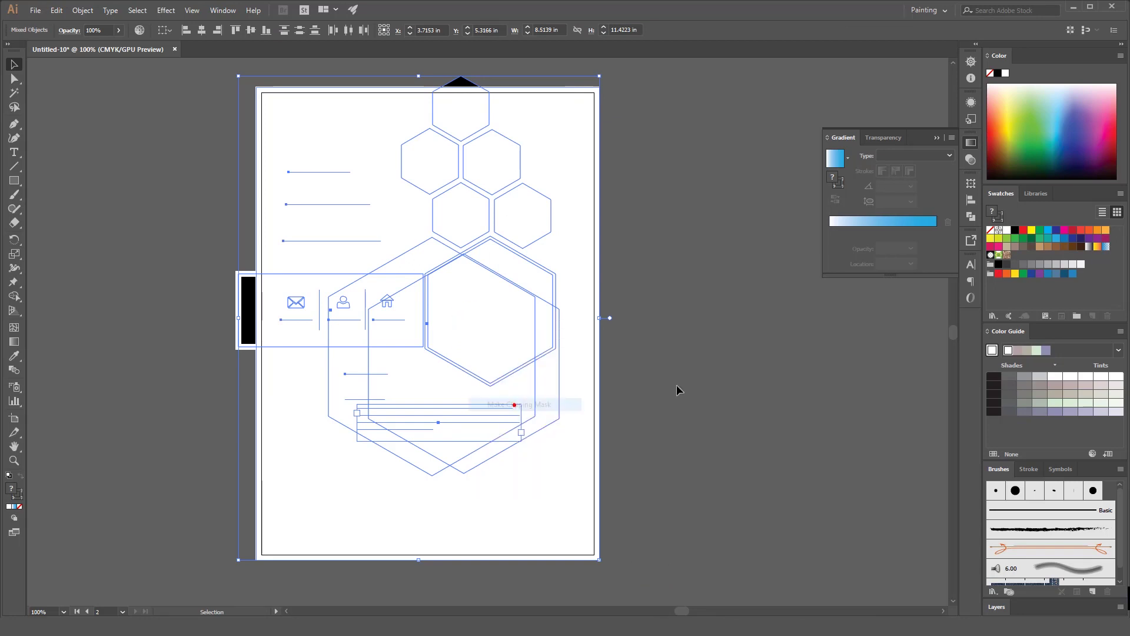
{"action": "key", "text": "ctrl+y"}
{"action": "left_click", "coordinate": [682, 388]}
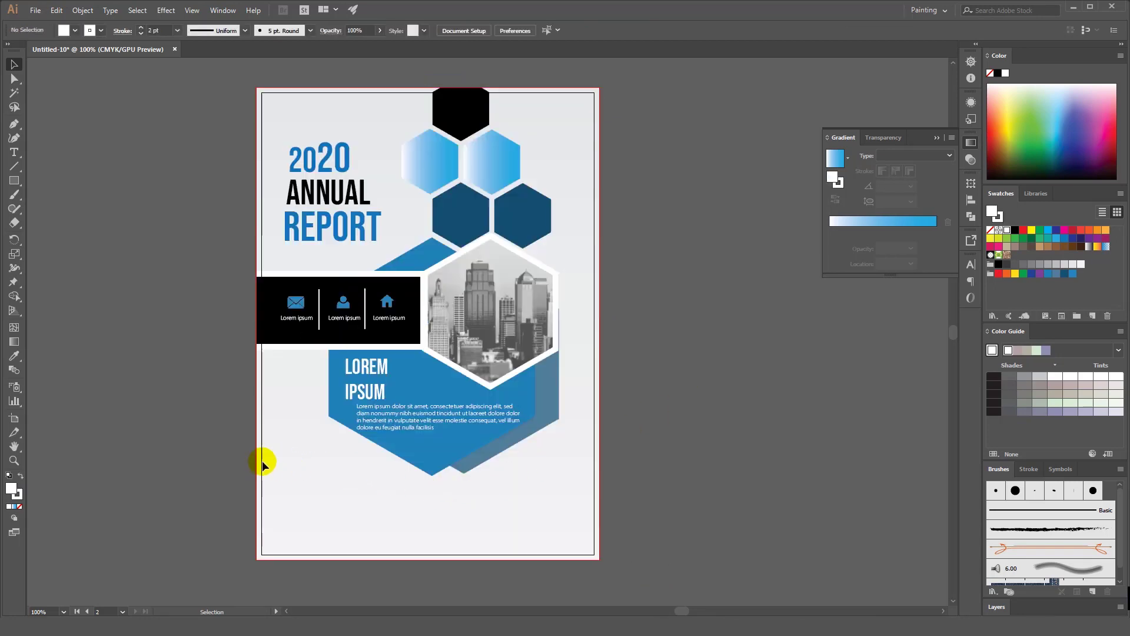
{"action": "key", "text": "a"}
{"action": "key", "text": "ctrl+0"}
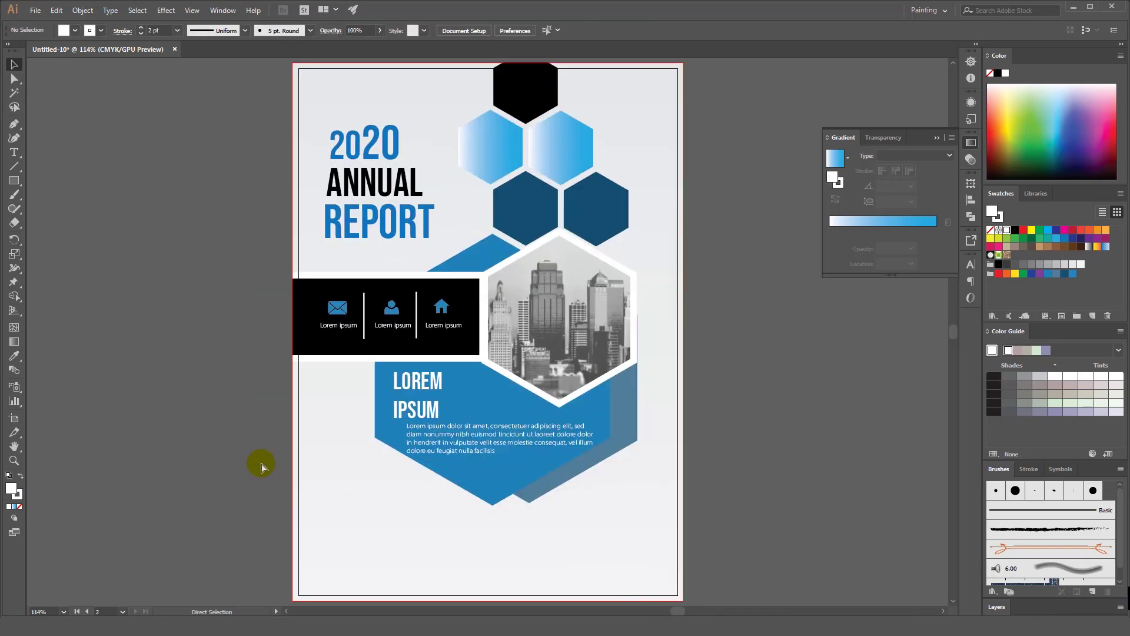
{"action": "key", "text": "v"}
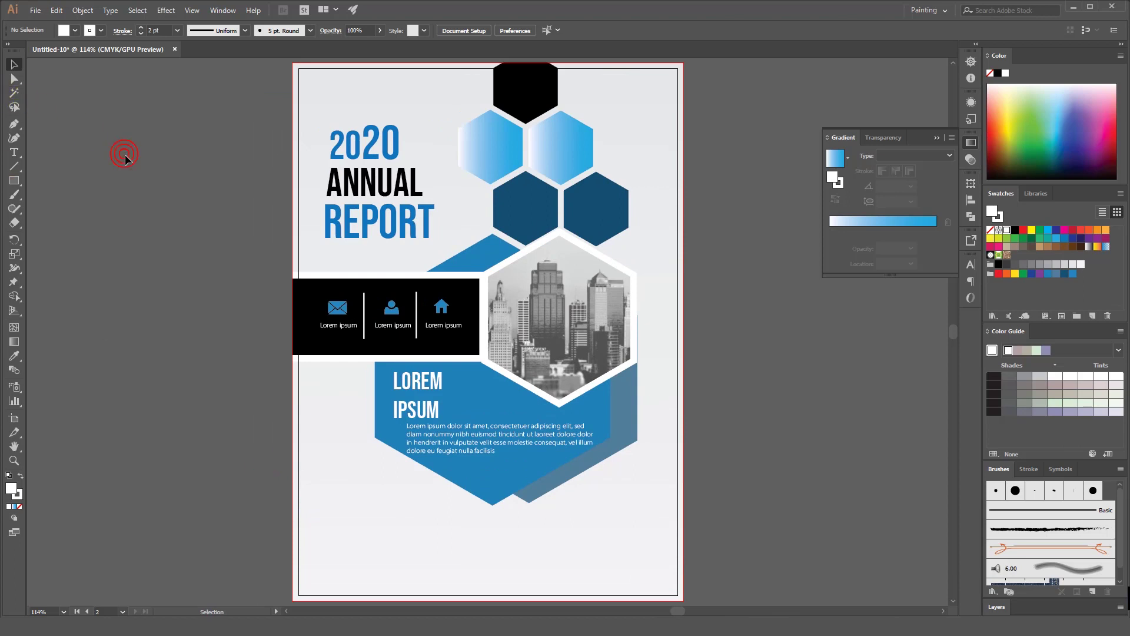